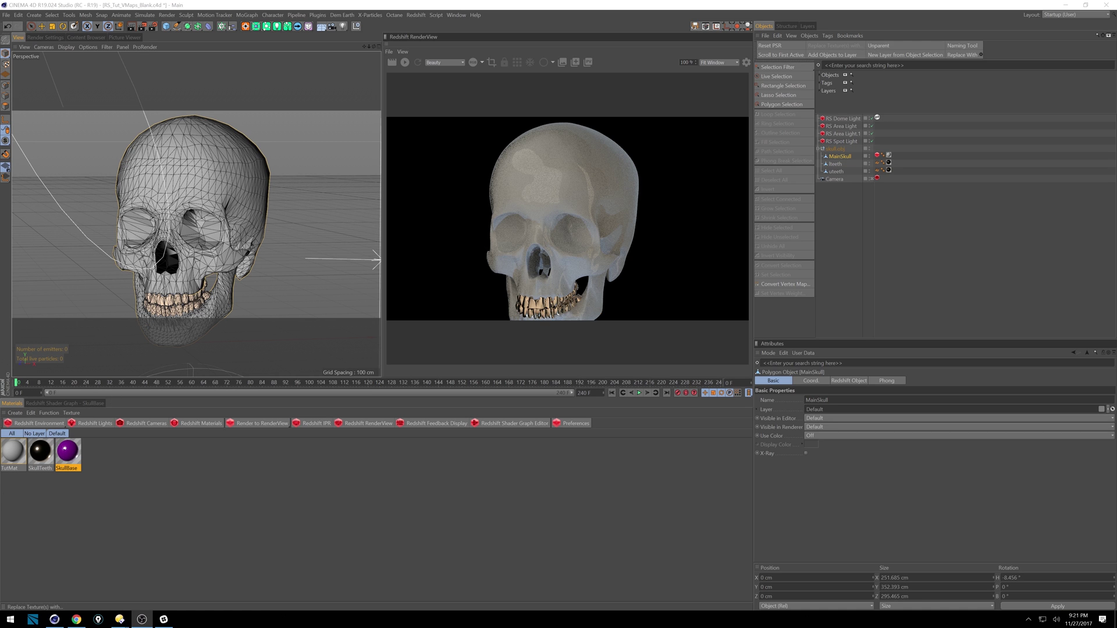
Paint a vertex map across MainSkull's forehead and crown using the Paint Tool in Add mode
click(835, 165)
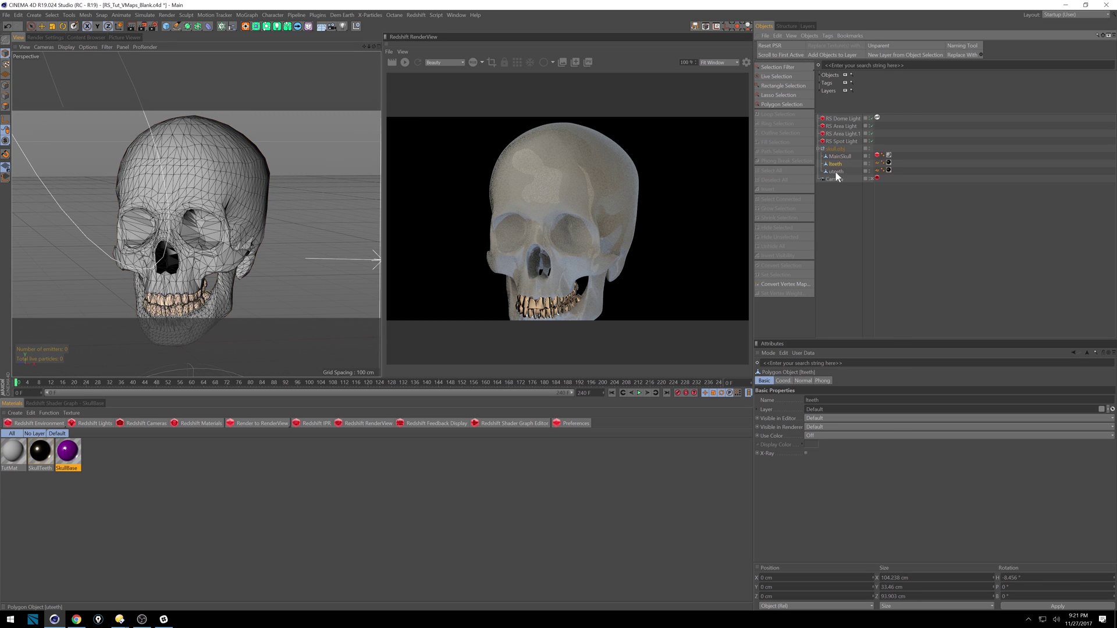
click(836, 171)
click(841, 157)
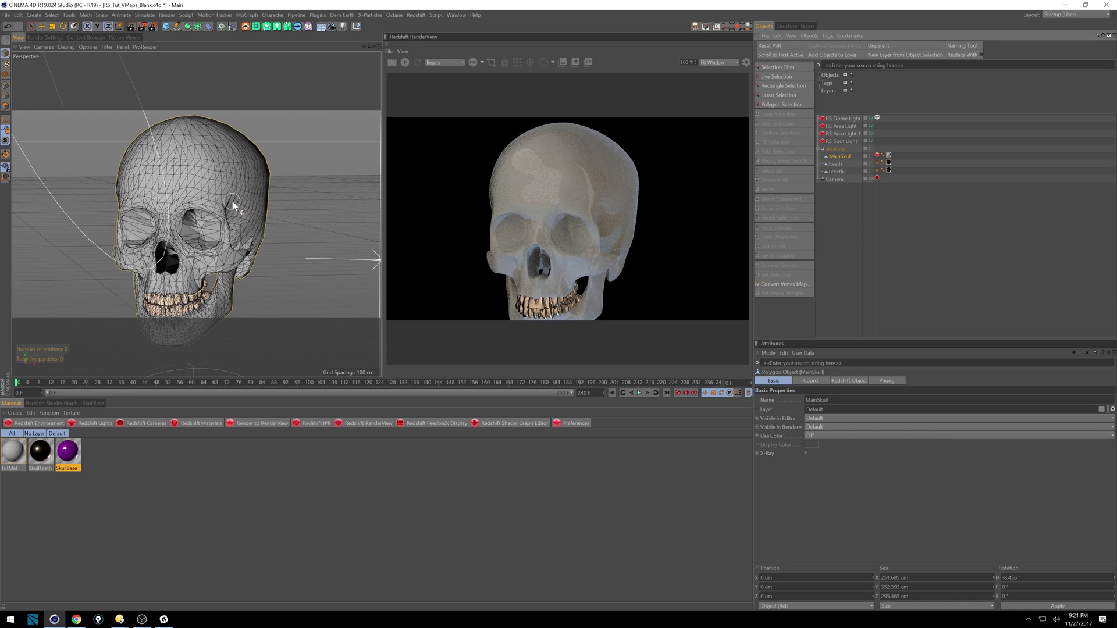
click(273, 15)
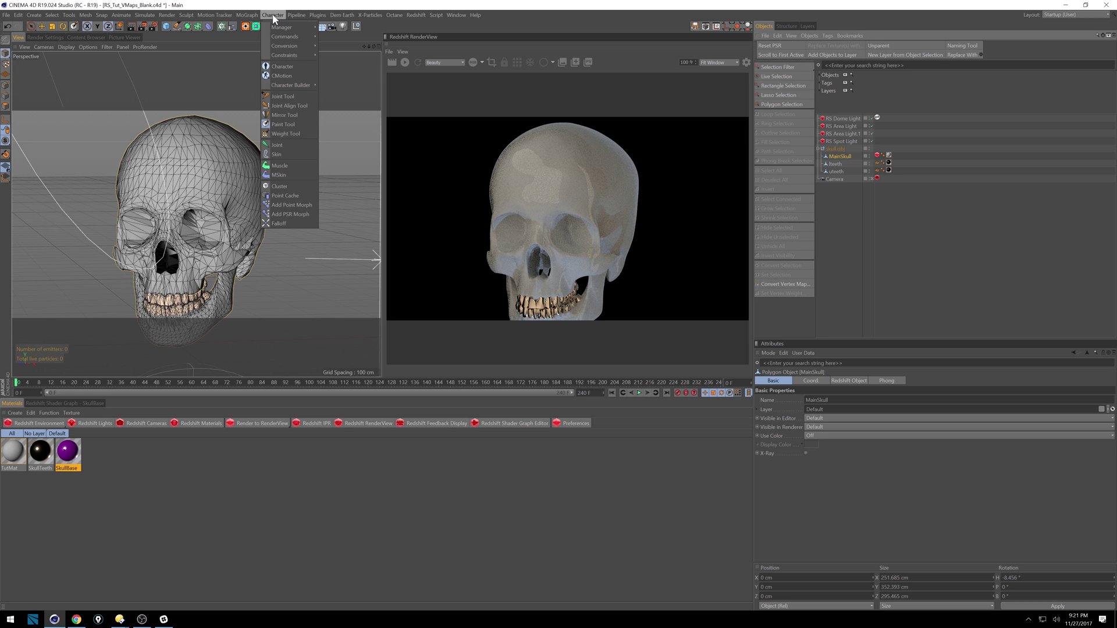
click(286, 125)
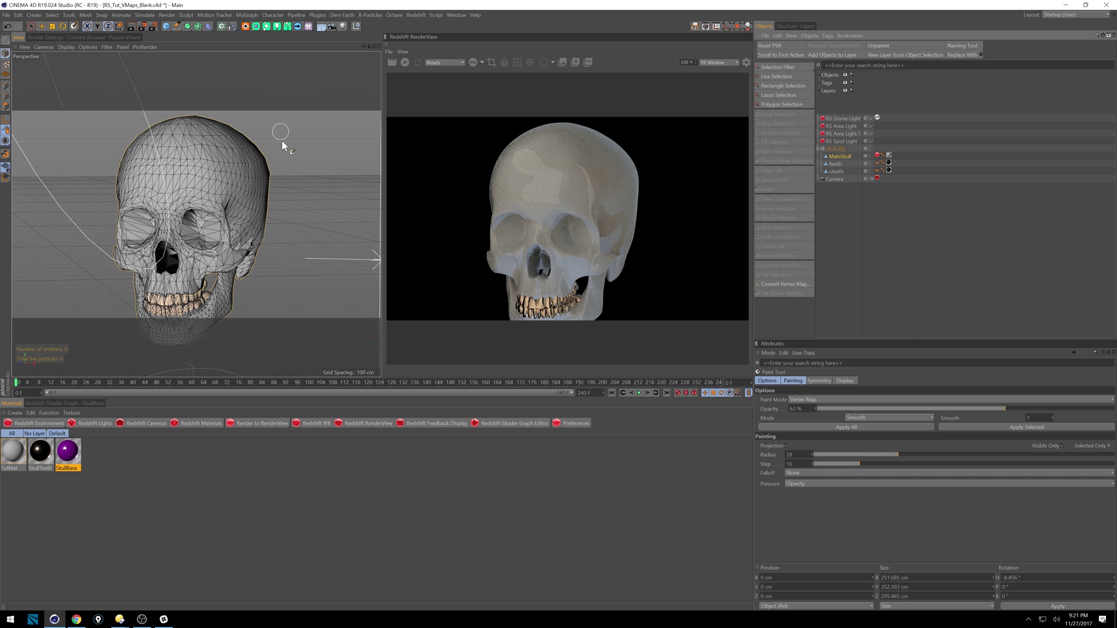
click(882, 417)
click(879, 427)
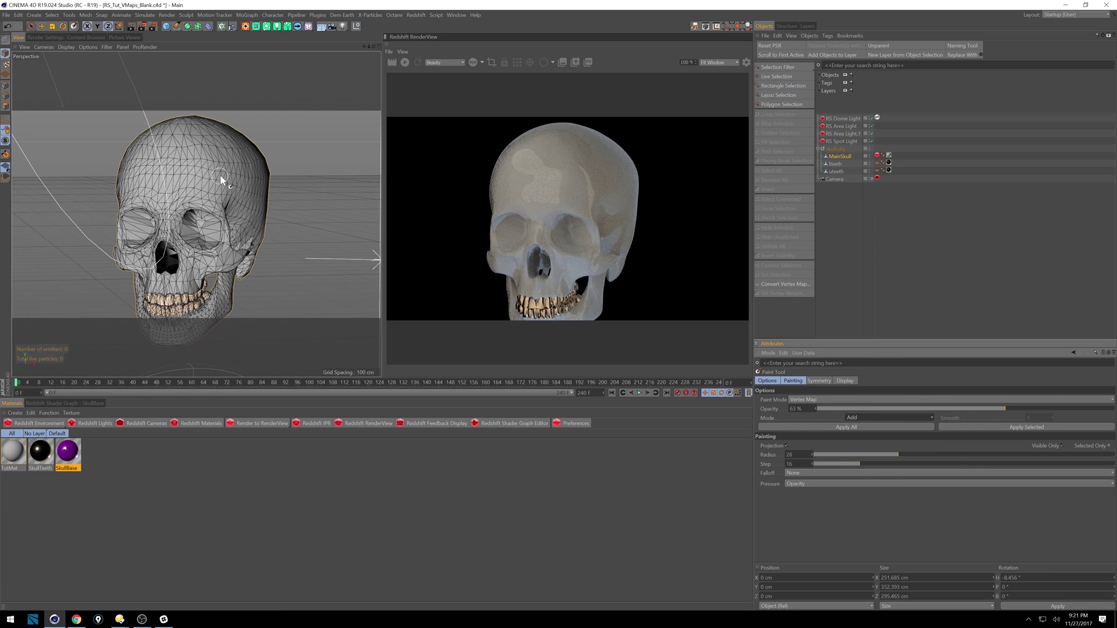
mouse_move(182, 179)
mouse_down()
mouse_move(222, 180)
mouse_move(230, 167)
mouse_move(223, 180)
mouse_move(256, 214)
mouse_move(243, 173)
mouse_move(164, 176)
mouse_up()
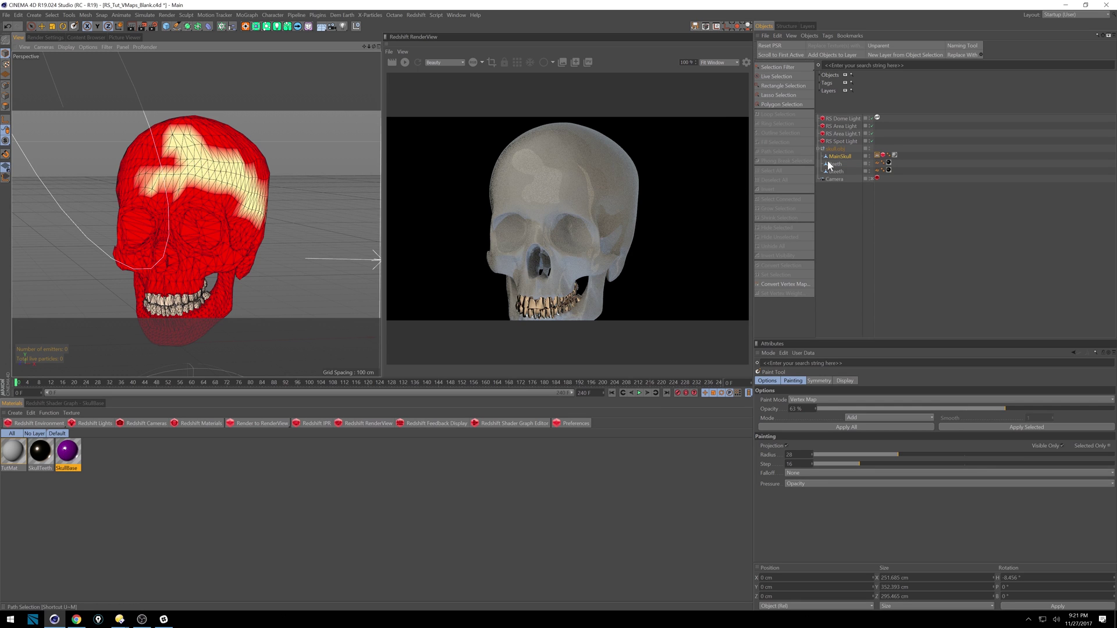
Add a Displacer deformer as a child of MainSkull
click(209, 27)
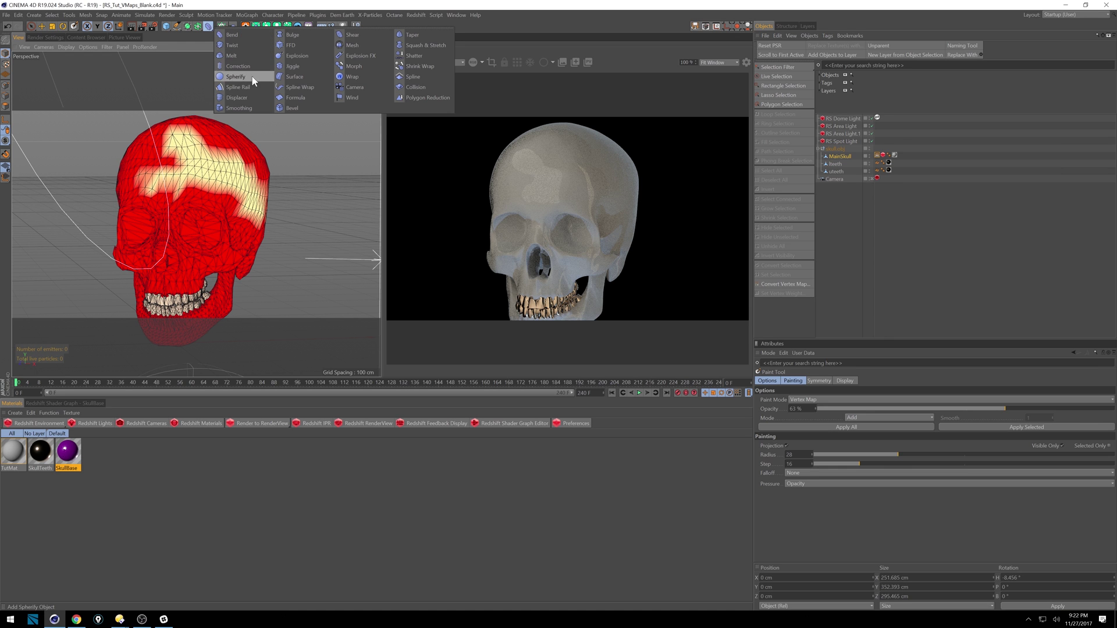
click(245, 99)
drag(843, 117, 848, 167)
Add a Restriction tag to the Displacer and assign MainSkull's painted vertex map to it
right_click(848, 166)
mouse_move(879, 170)
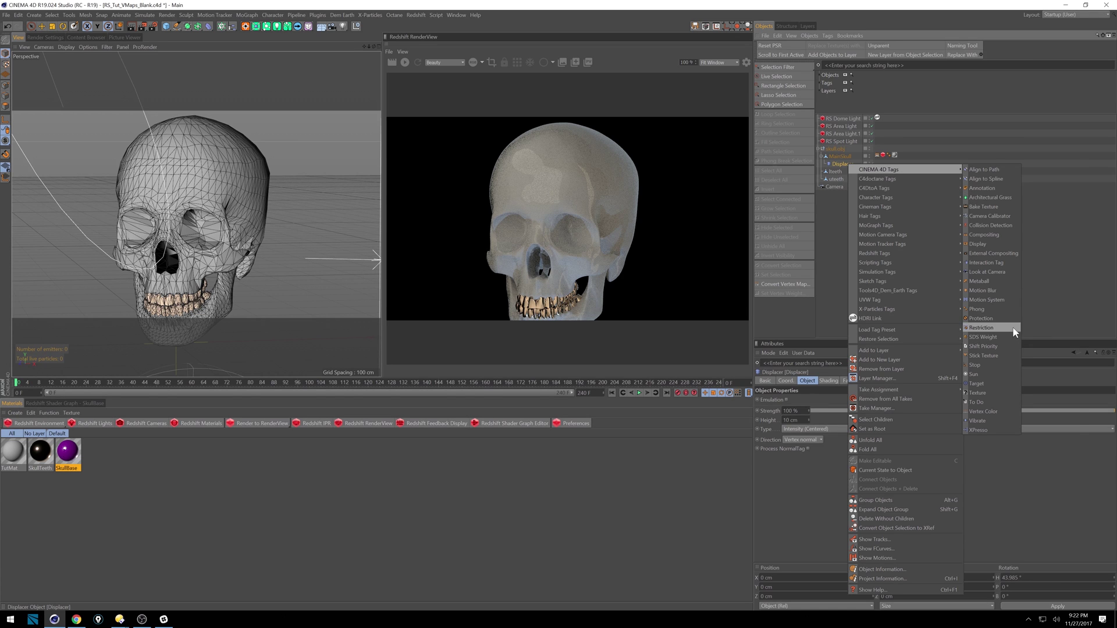
click(981, 328)
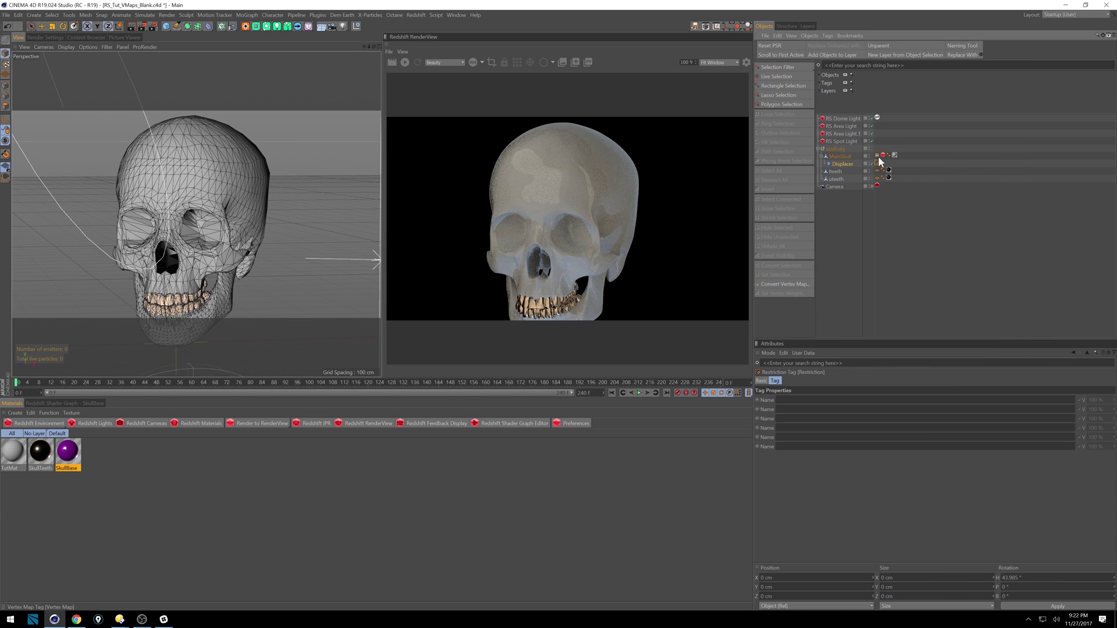
drag(877, 156, 801, 403)
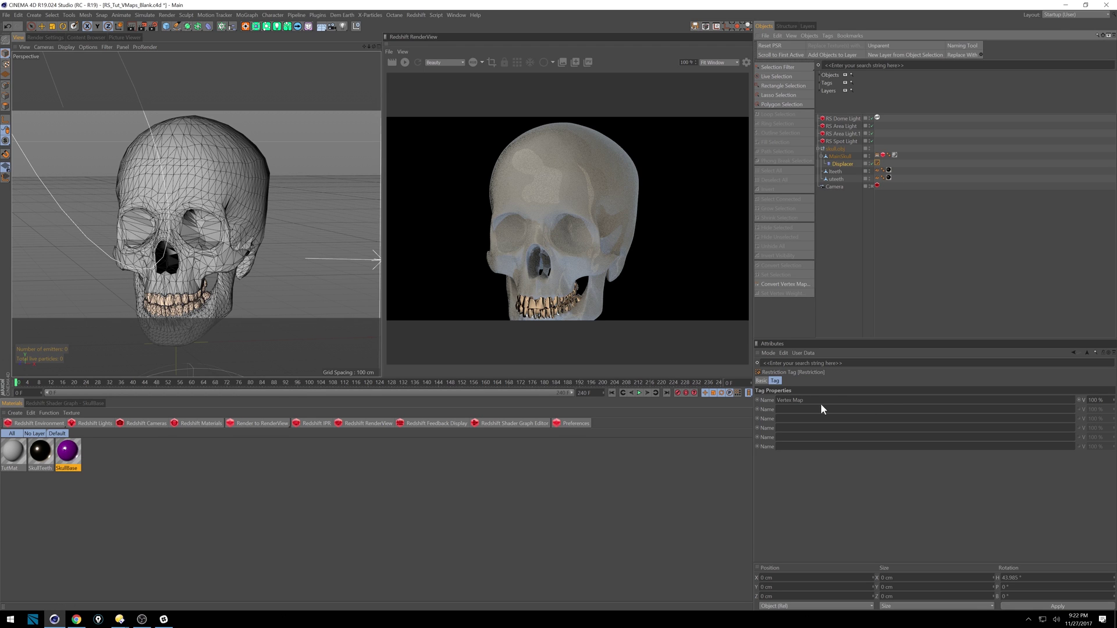
Load a Noise shader into the Displacer and raise its height to about 63 cm
click(843, 164)
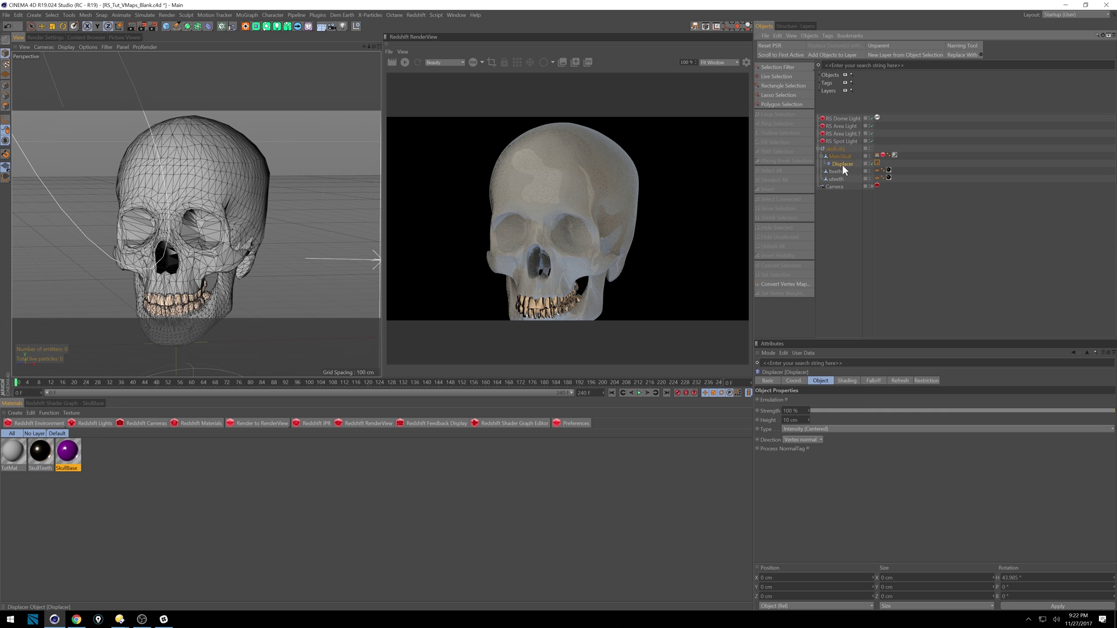
click(847, 381)
click(783, 407)
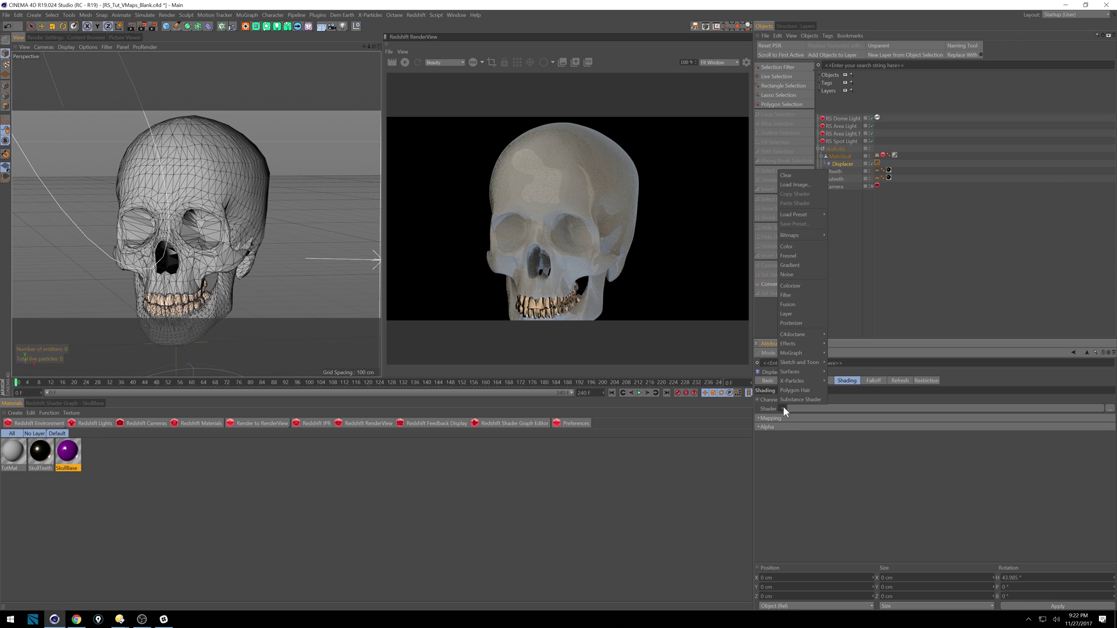
click(797, 273)
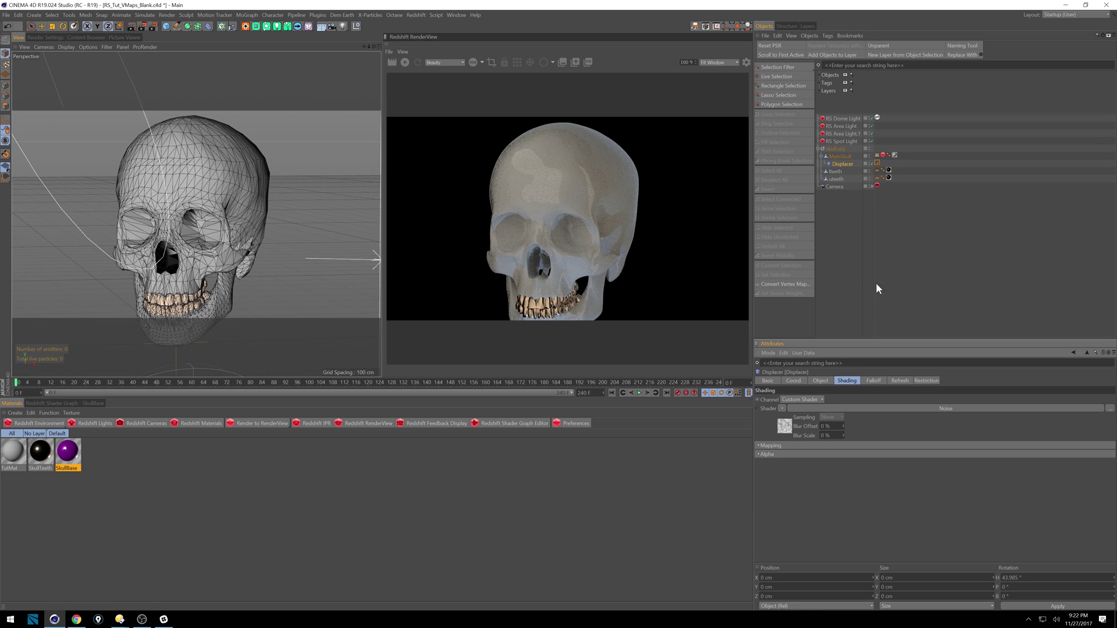
click(815, 381)
mouse_move(809, 420)
mouse_down()
mouse_move(818, 382)
mouse_move(815, 407)
mouse_up()
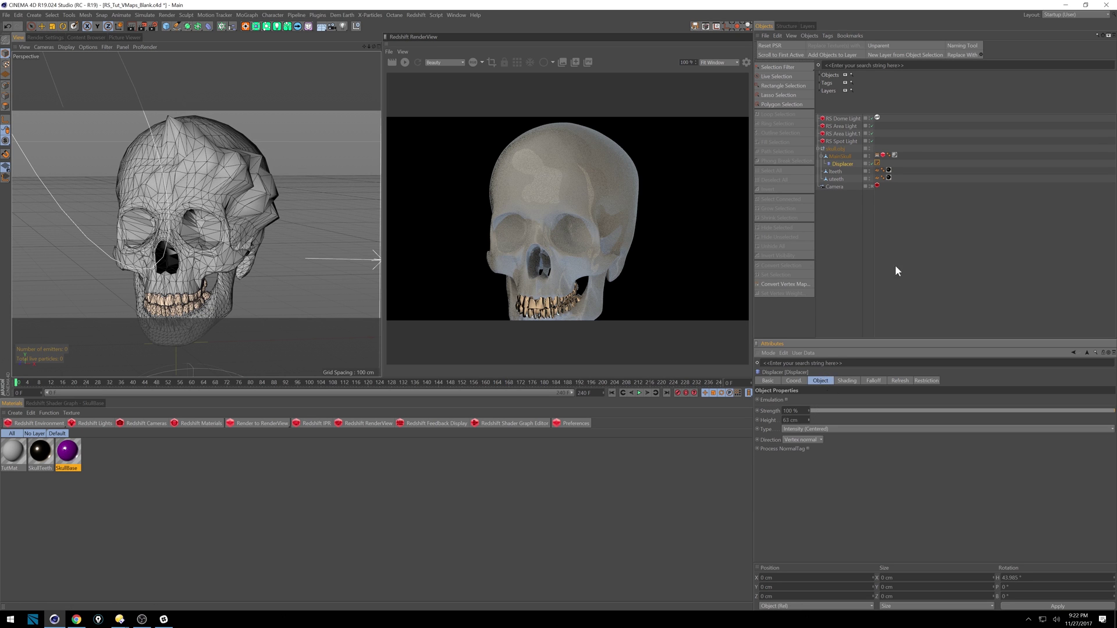
Smooth the edges of MainSkull's painted vertex map across the crown with the Paint Tool in Smooth mode
click(877, 155)
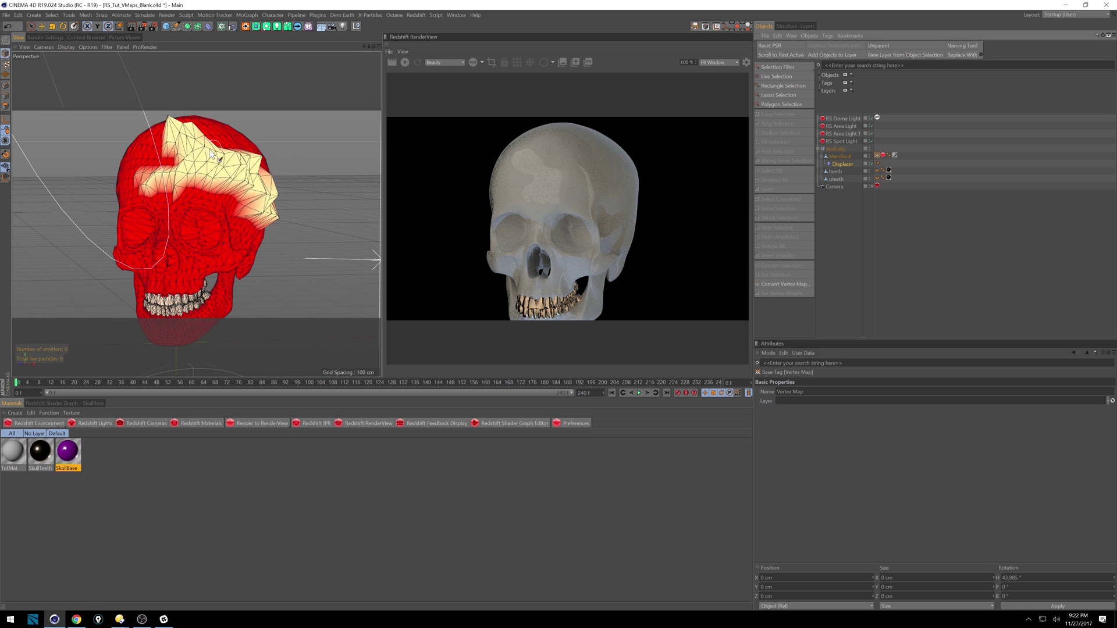
click(878, 156)
double_click(877, 155)
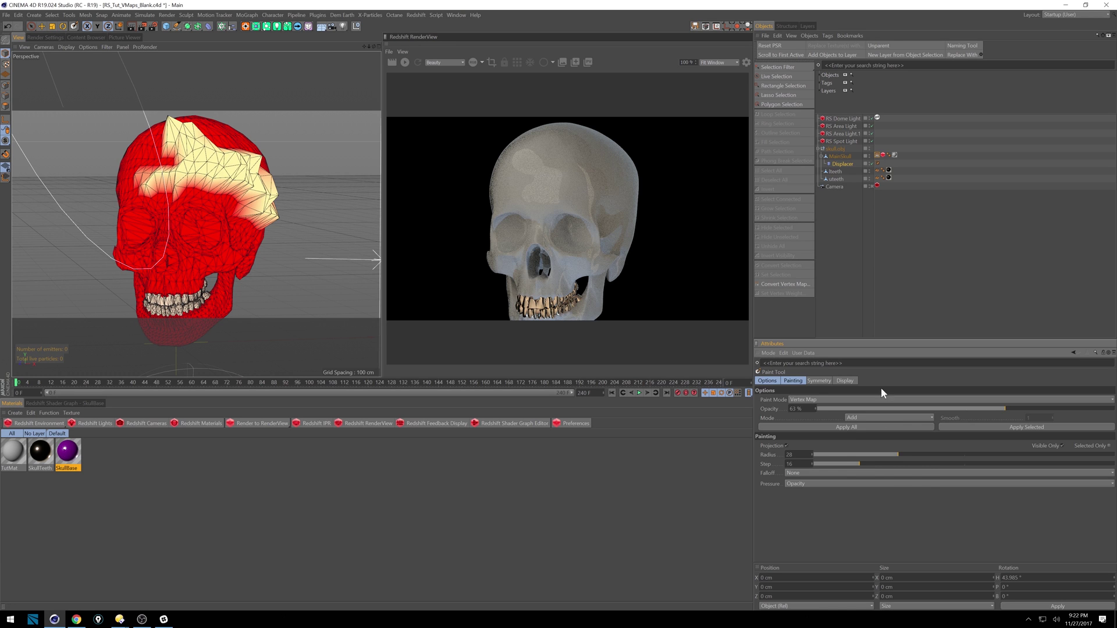
click(889, 417)
click(885, 455)
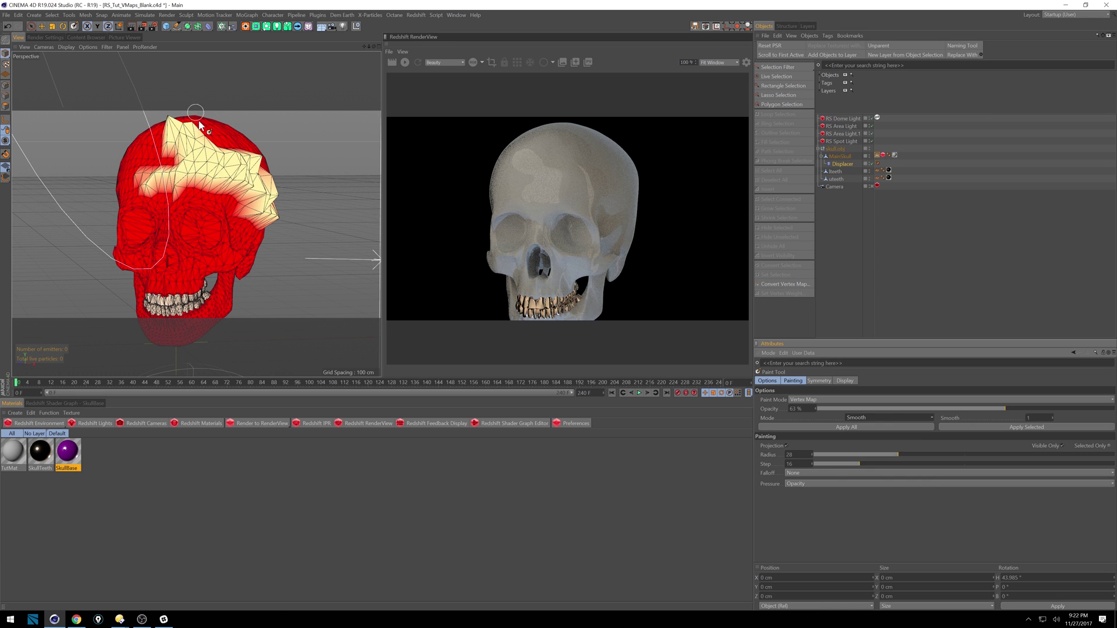
mouse_move(156, 149)
mouse_down()
mouse_move(161, 177)
mouse_move(138, 188)
mouse_move(248, 159)
mouse_move(238, 162)
mouse_move(258, 169)
mouse_move(267, 224)
mouse_move(260, 165)
mouse_move(231, 158)
mouse_up()
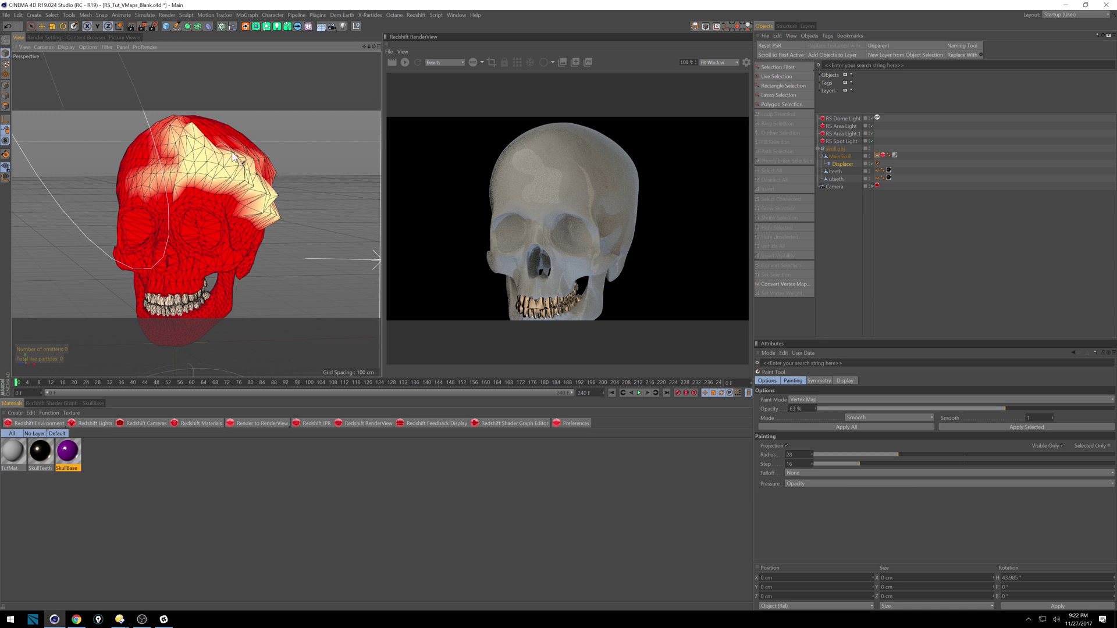
Start the live Redshift render and touch up the painted vertex map across the top of MainSkull
click(405, 63)
click(882, 155)
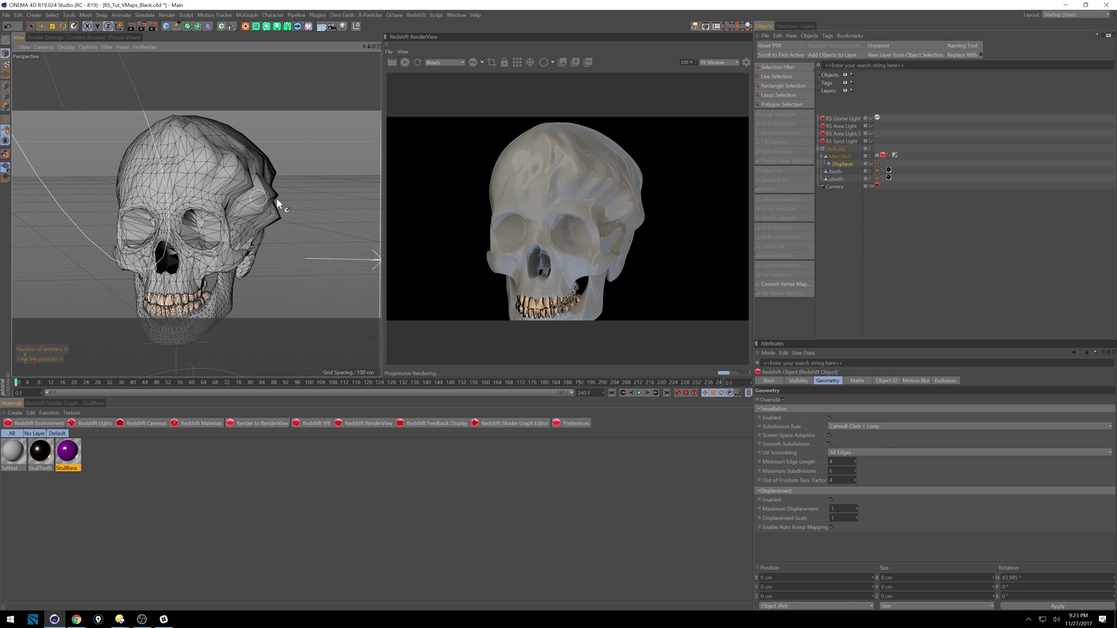
click(840, 156)
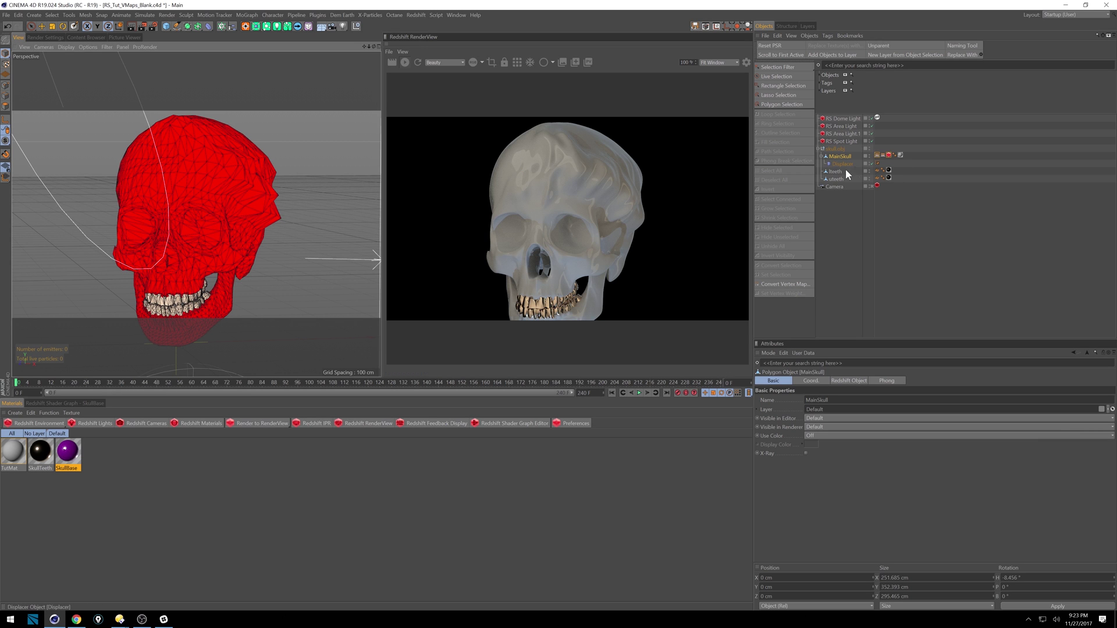
click(882, 155)
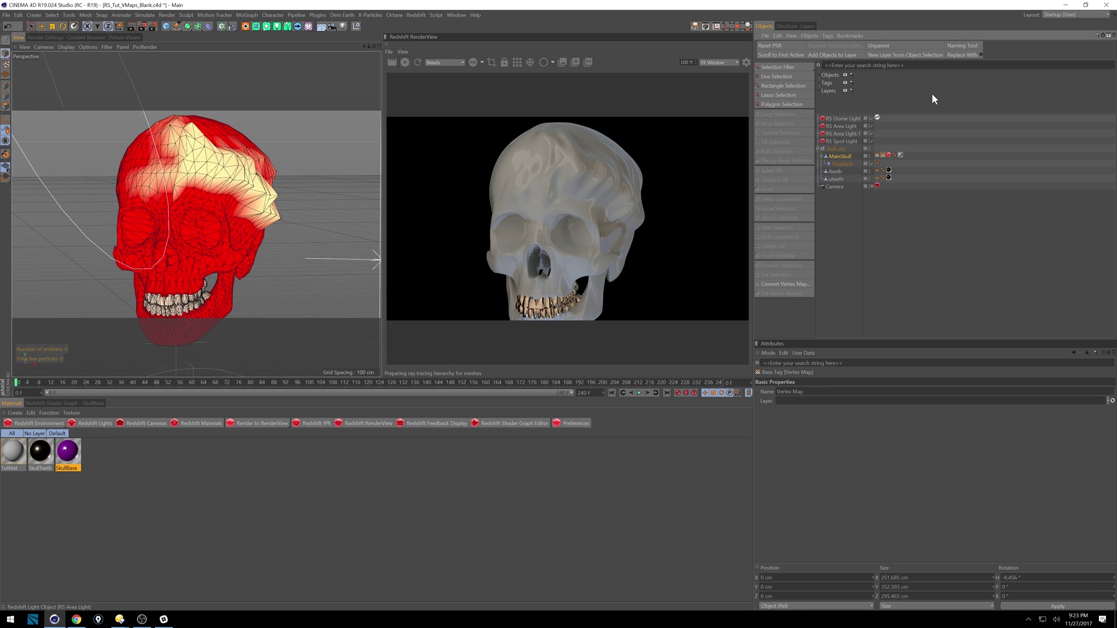
mouse_move(170, 139)
mouse_down()
mouse_move(204, 139)
mouse_move(252, 170)
mouse_move(278, 224)
mouse_up()
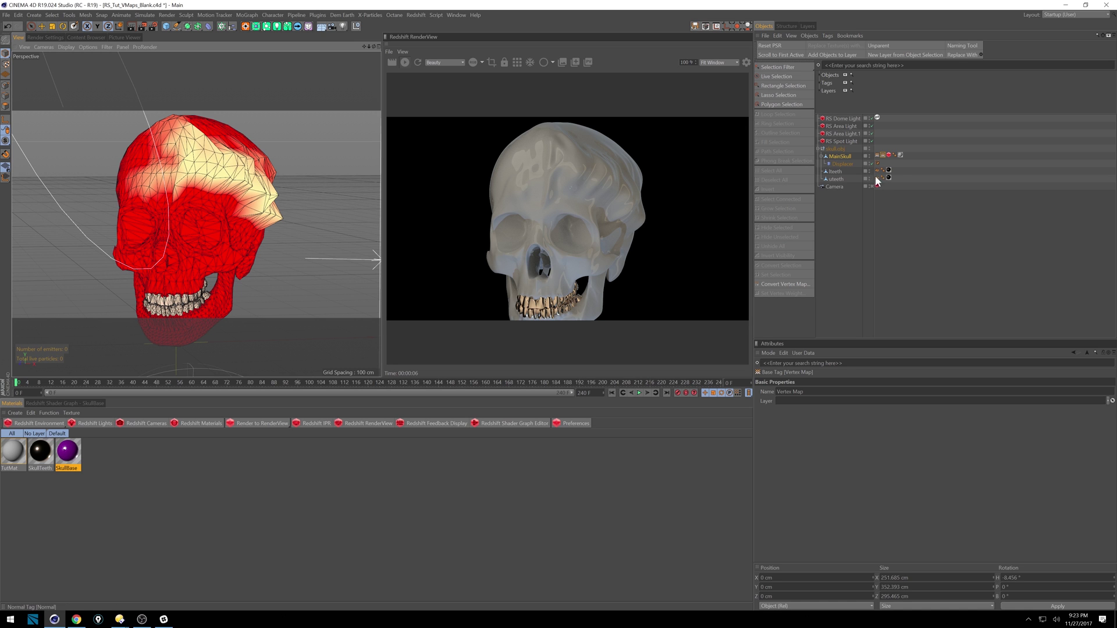
Delete the Displacer and MainSkull's painted vertex maps
click(843, 161)
key(Delete)
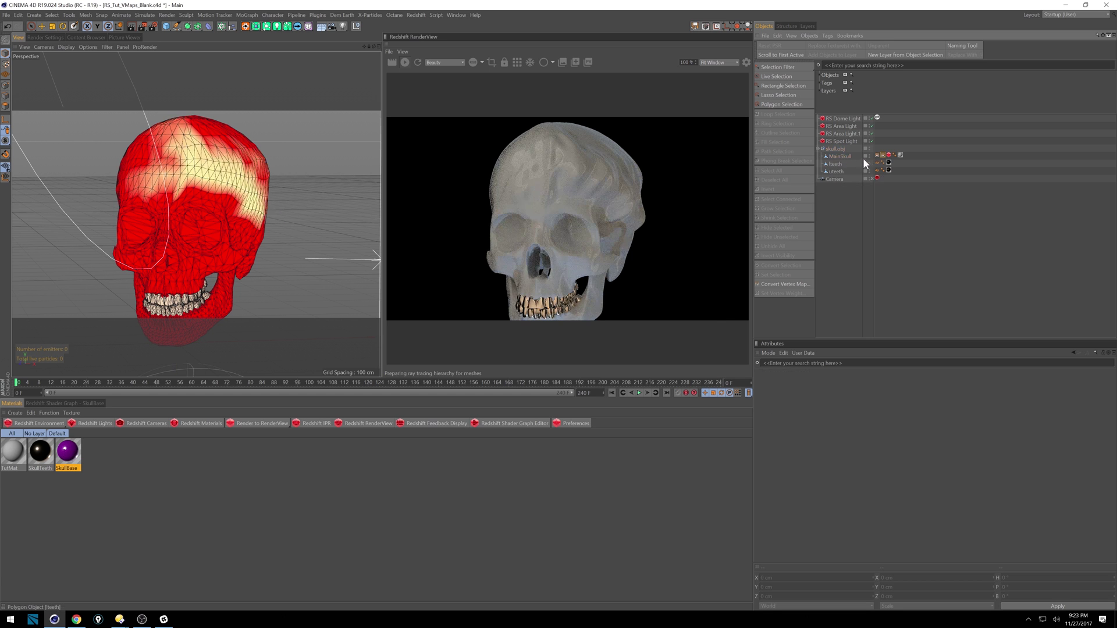
click(877, 155)
key(Delete)
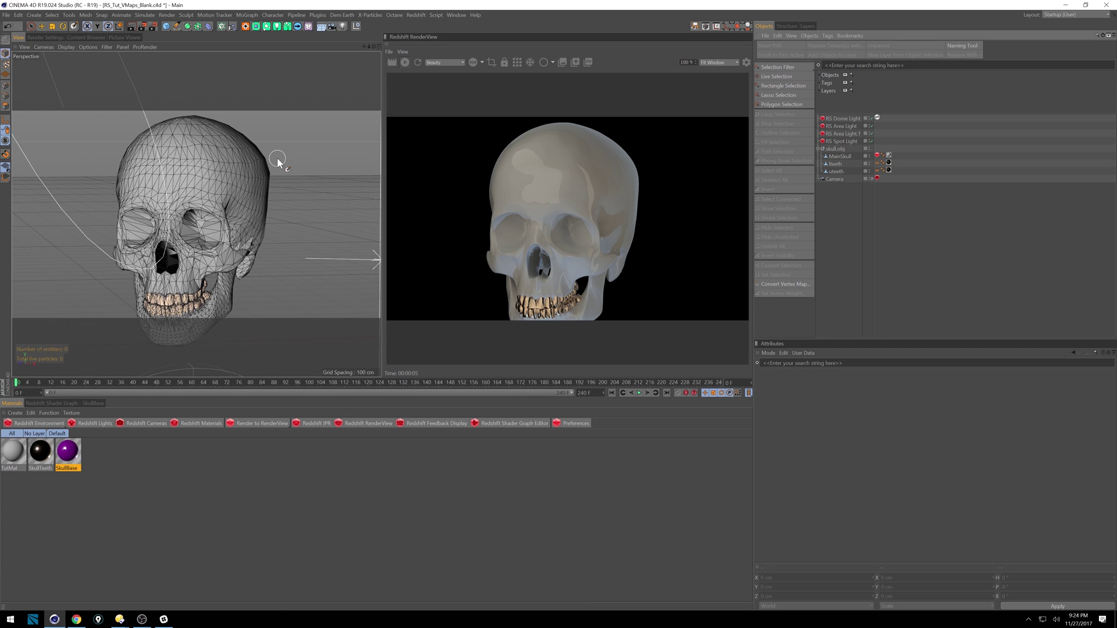
Create a vertex map on MainSkull in polygon mode using Set Vertex Weight with value 0 and mode Set
click(847, 156)
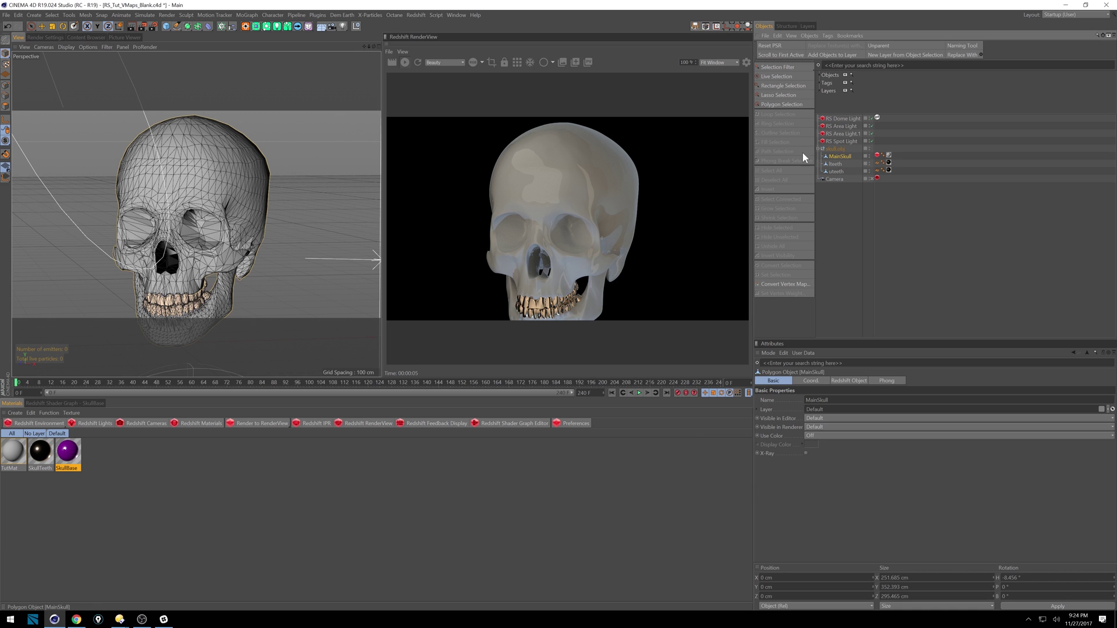
click(5, 107)
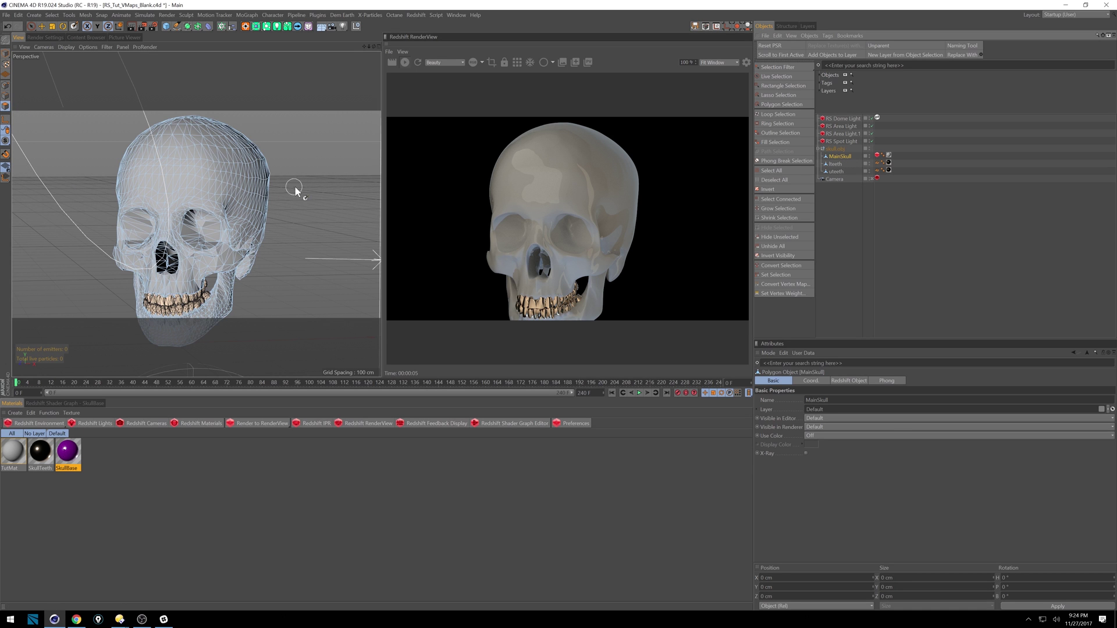
key(v)
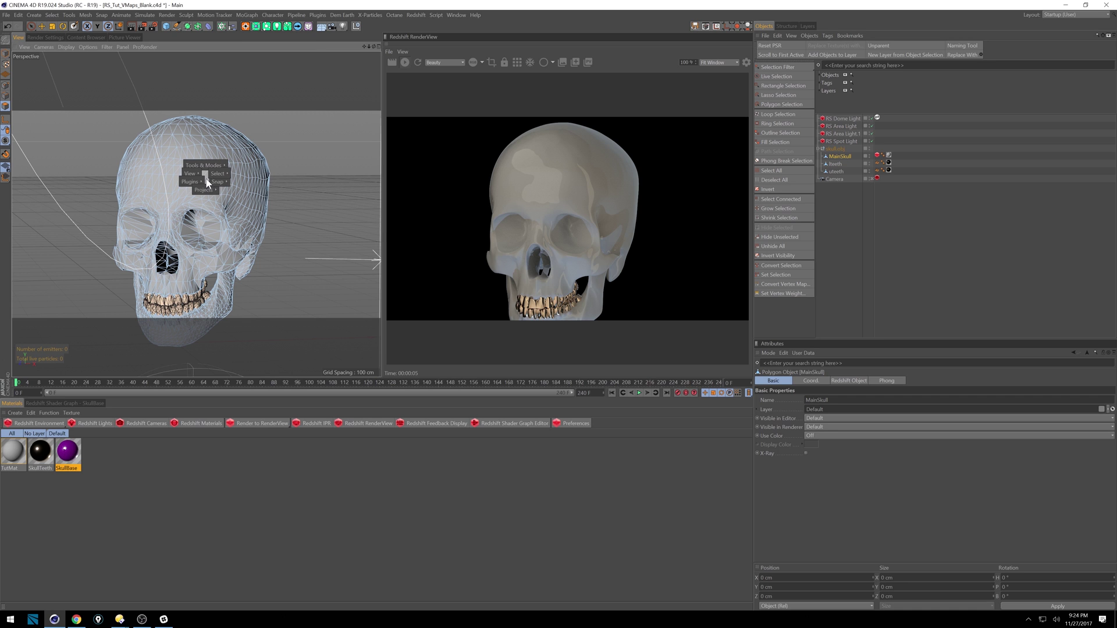
mouse_move(216, 174)
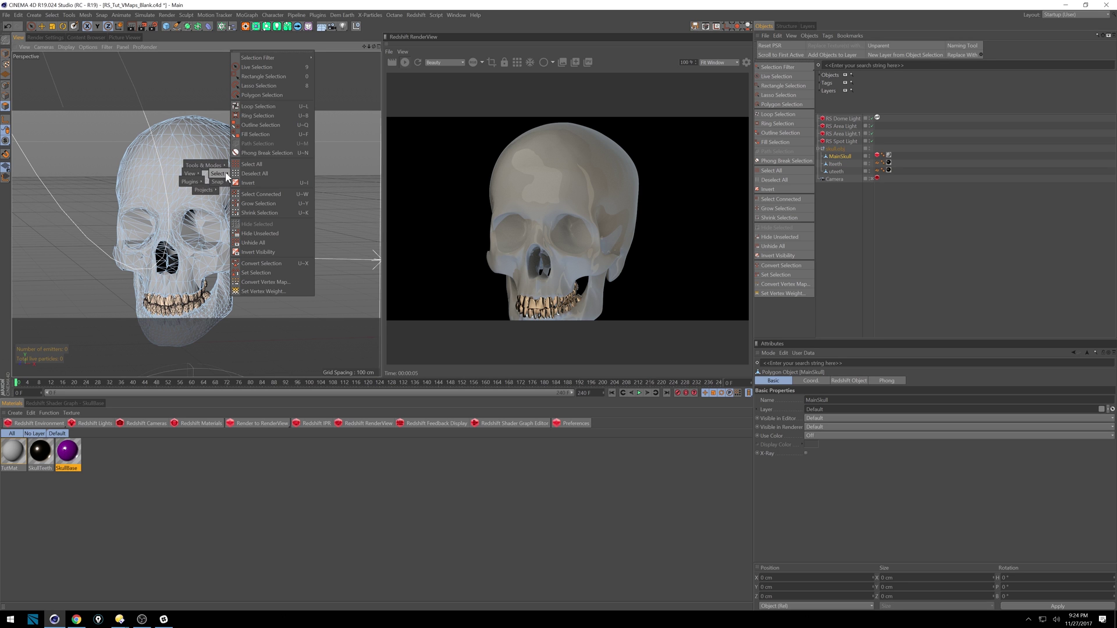
click(274, 290)
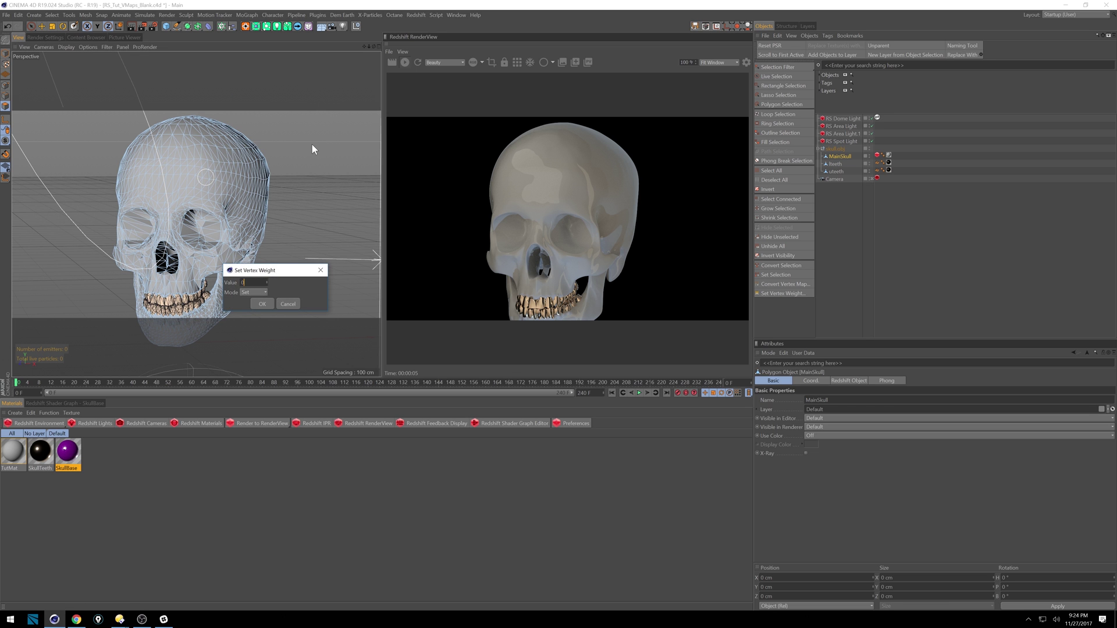
key(Return)
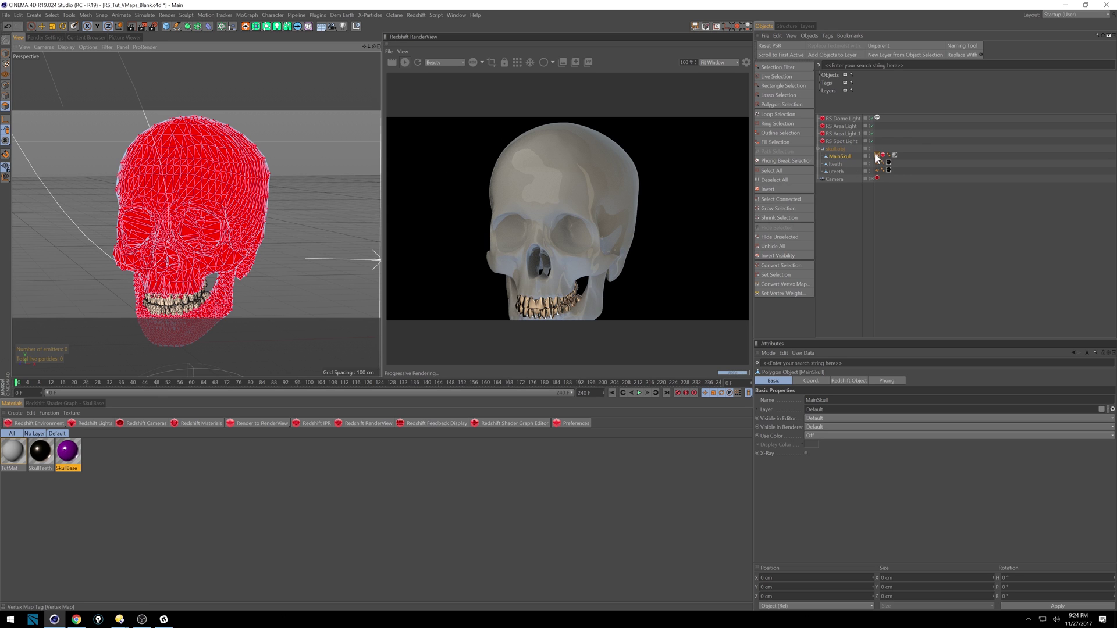
Add a Pose Morph tag to MainSkull with Maps mixing enabled, and select the skull's vertex map
key(shift+c)
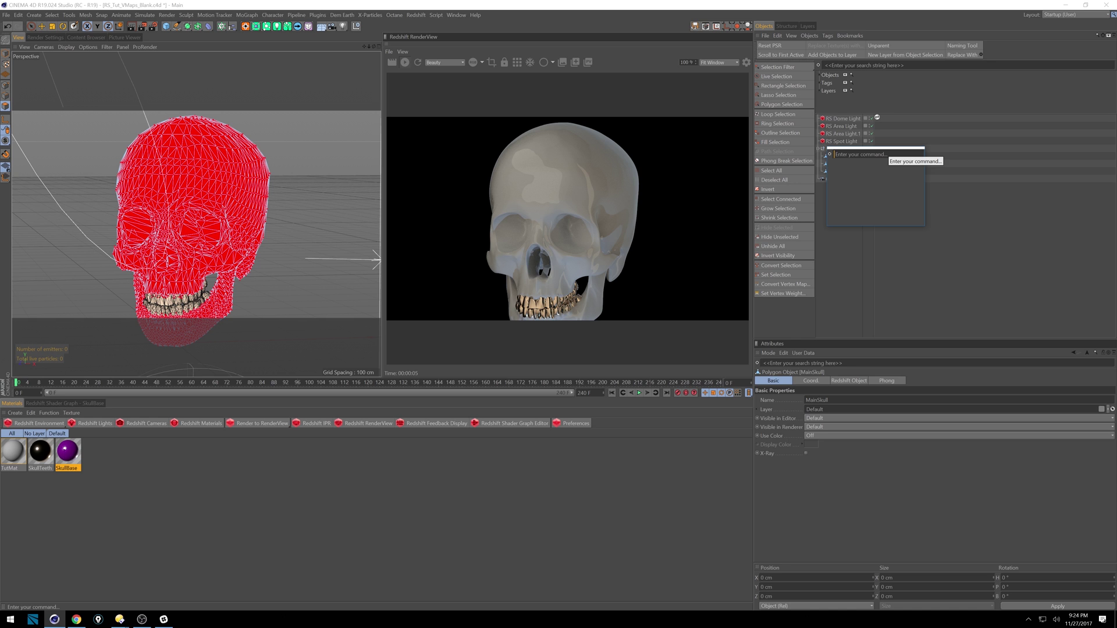
text(pose)
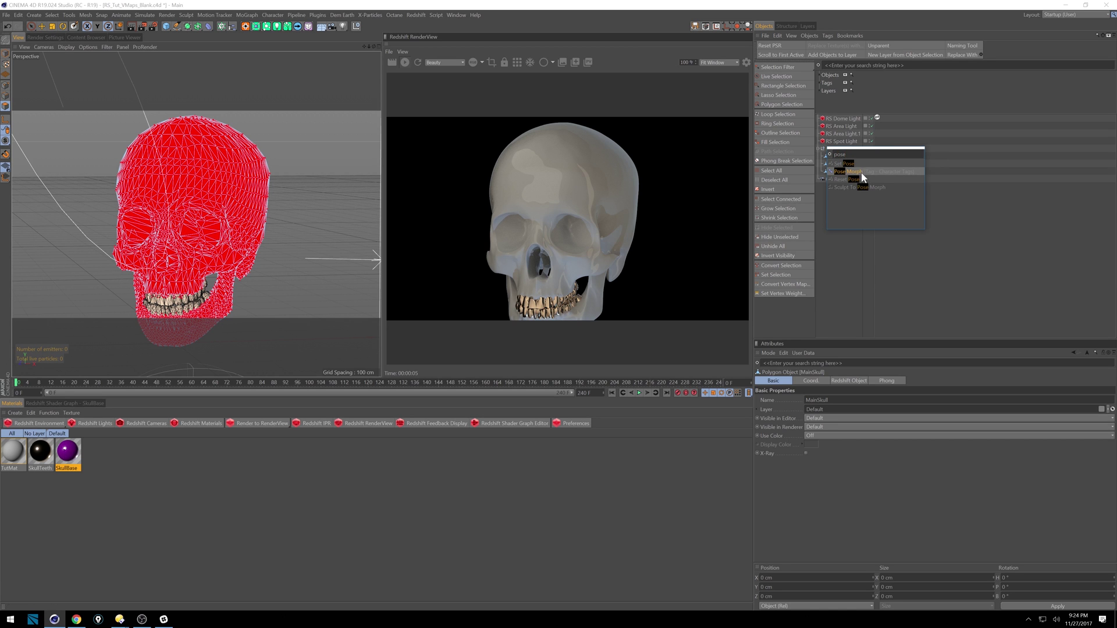
click(854, 173)
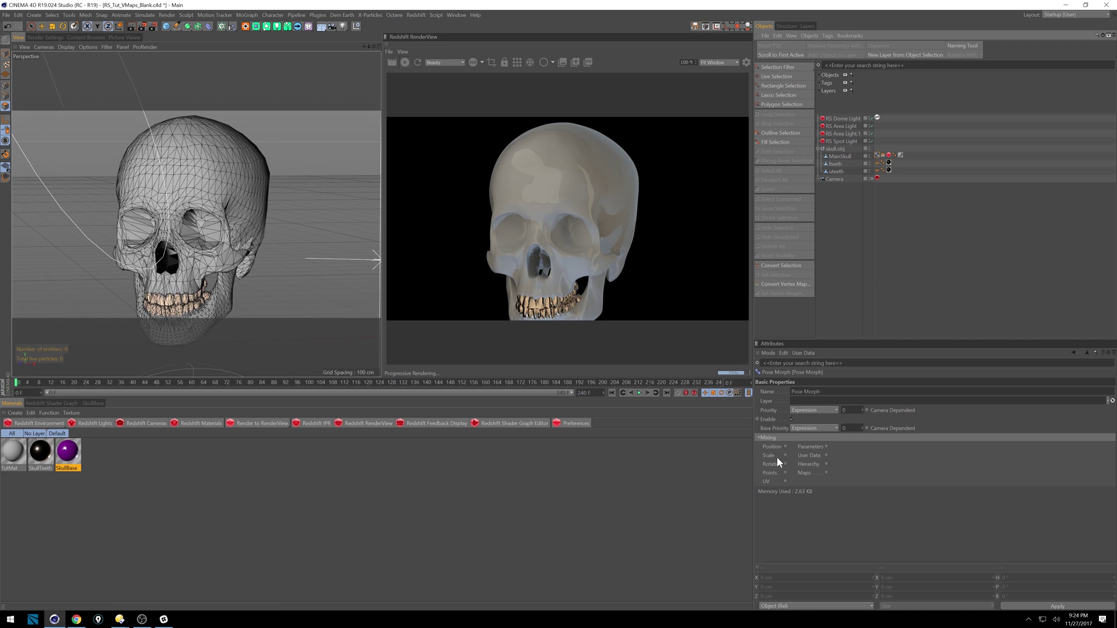
click(826, 472)
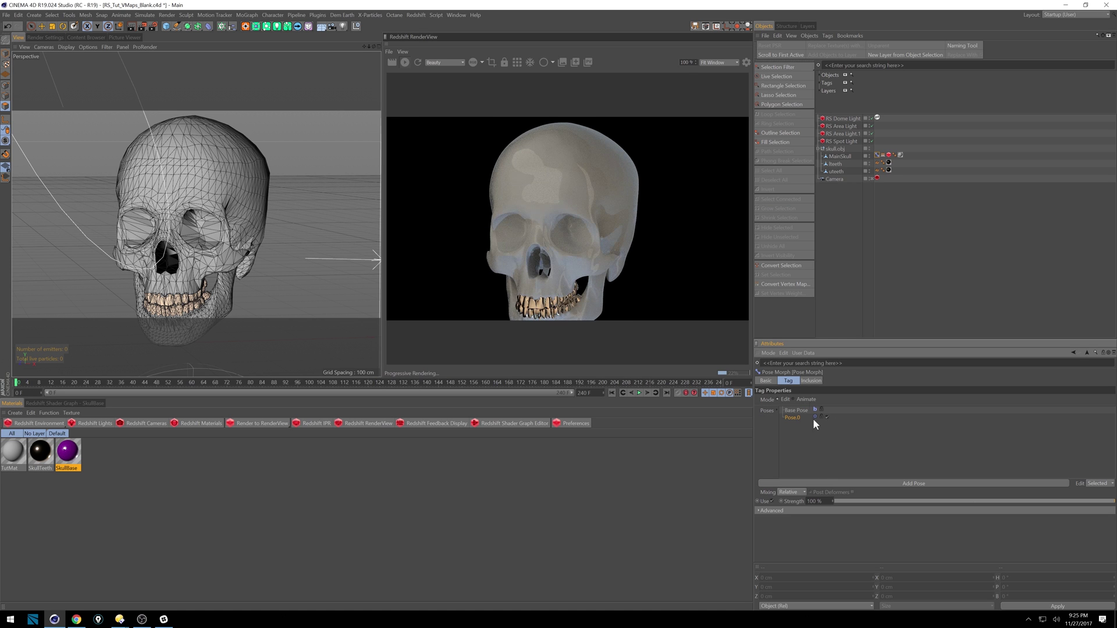
click(883, 154)
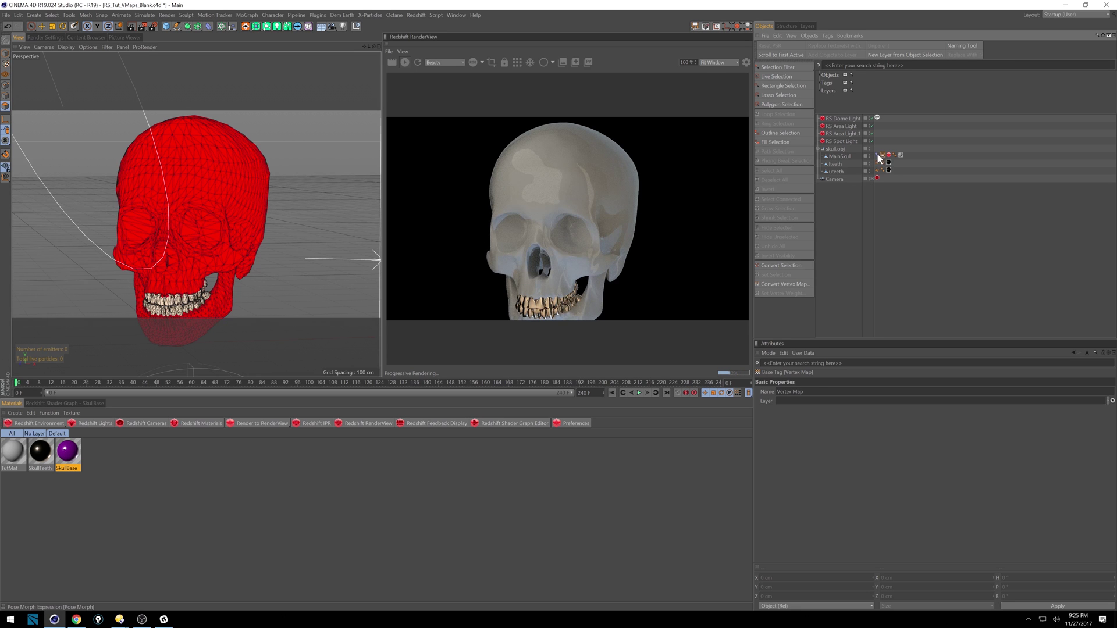
Make Pose.0 the active pose in MainSkull's Pose Morph tag and select the skull's vertex map
click(877, 155)
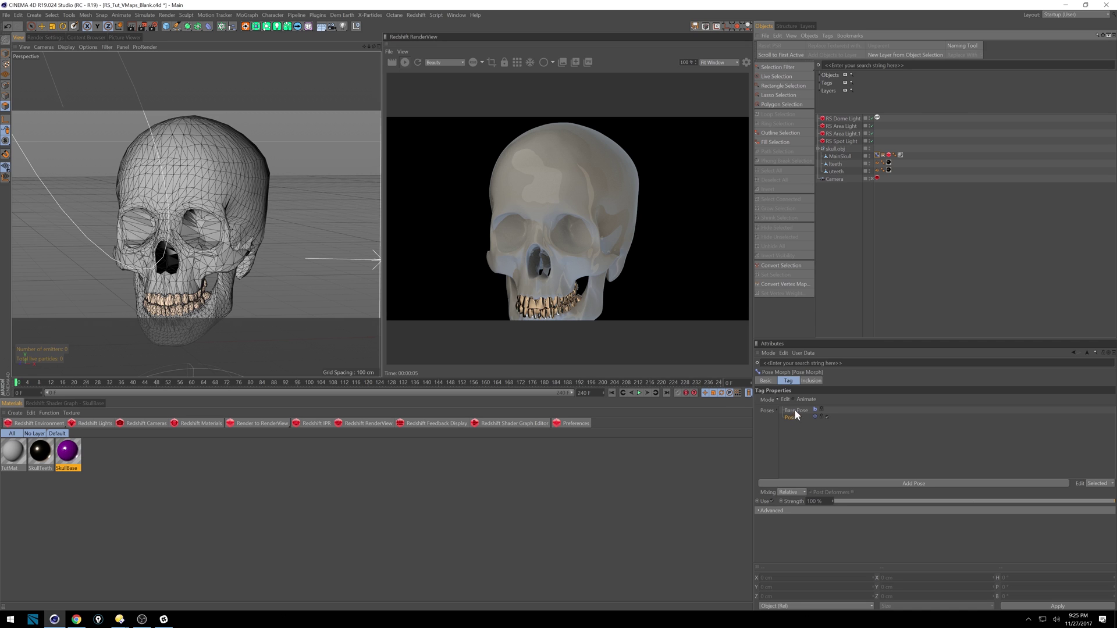
click(797, 417)
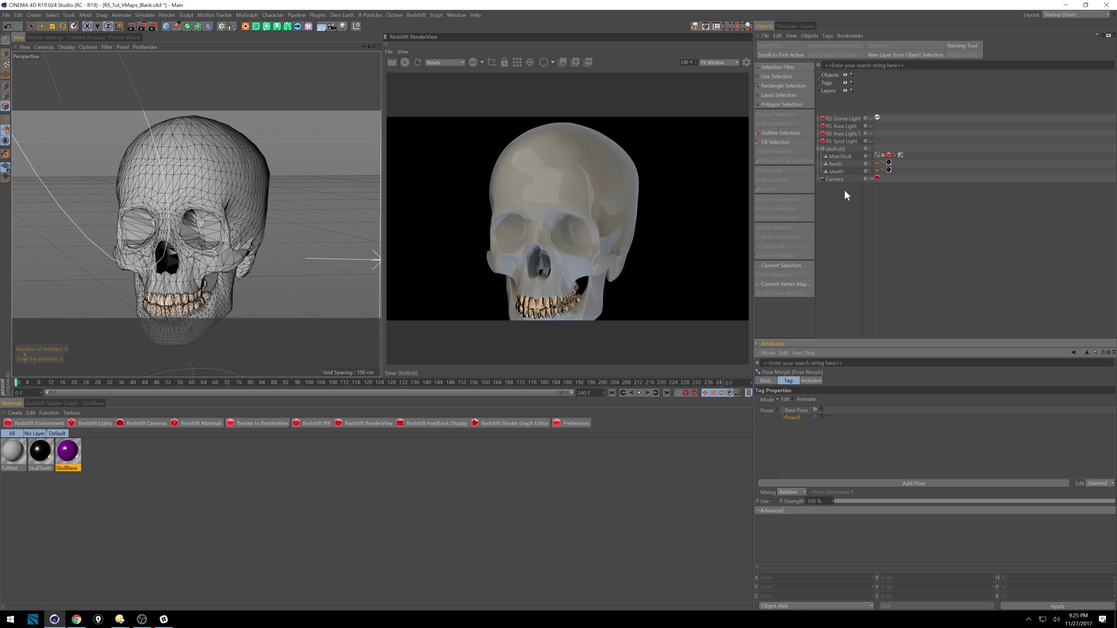
click(882, 155)
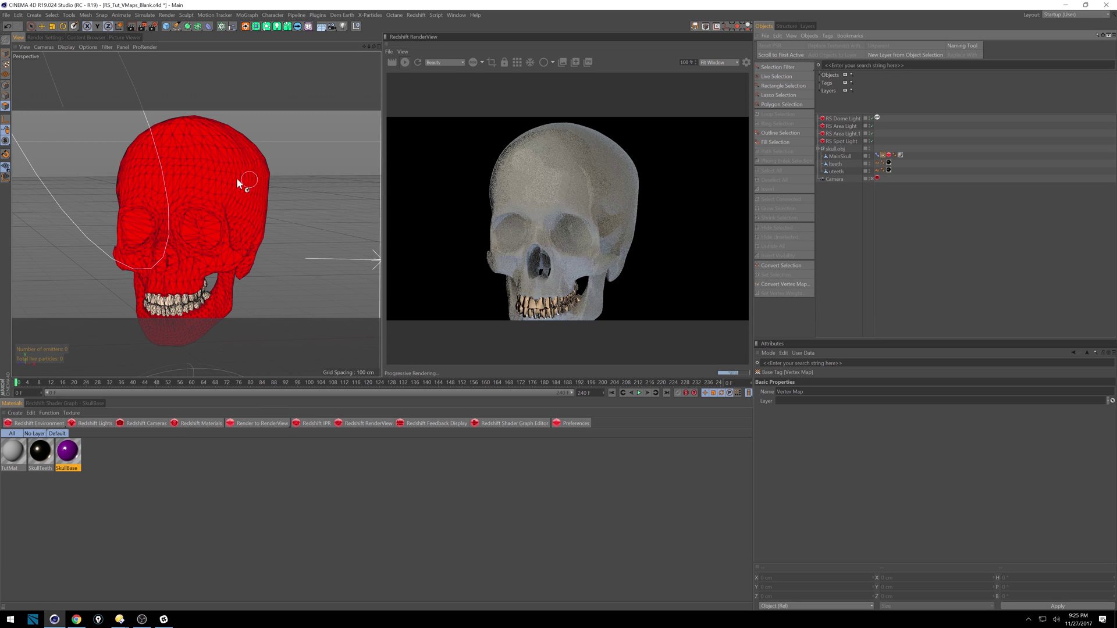
Set MainSkull's vertex weight to 100 with mode Set for Pose.0
key(v)
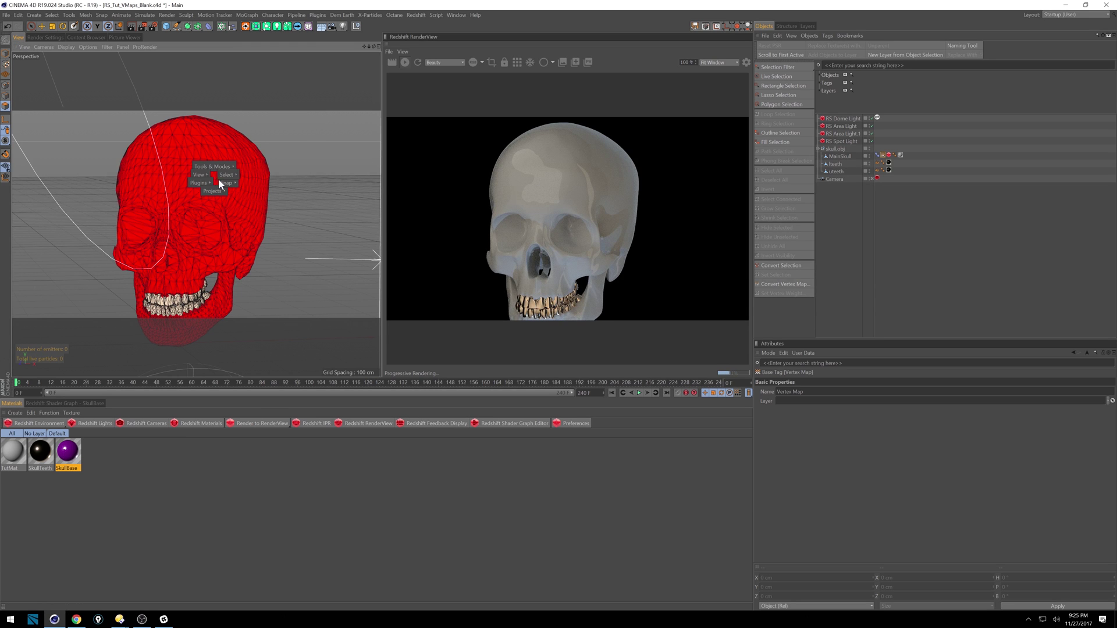
mouse_move(225, 174)
click(251, 195)
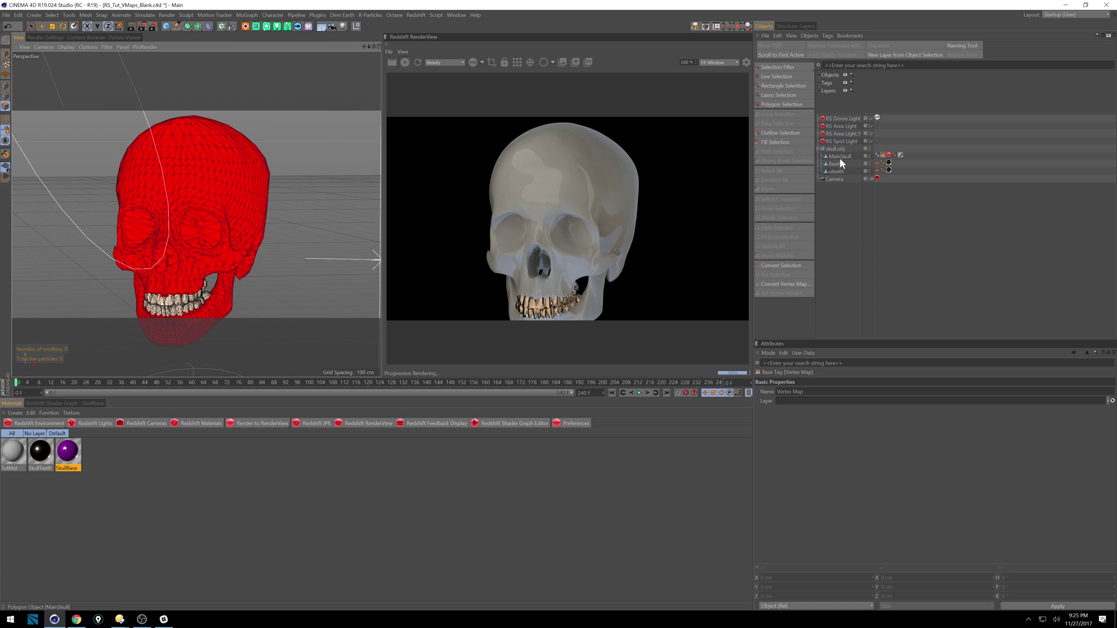
click(225, 202)
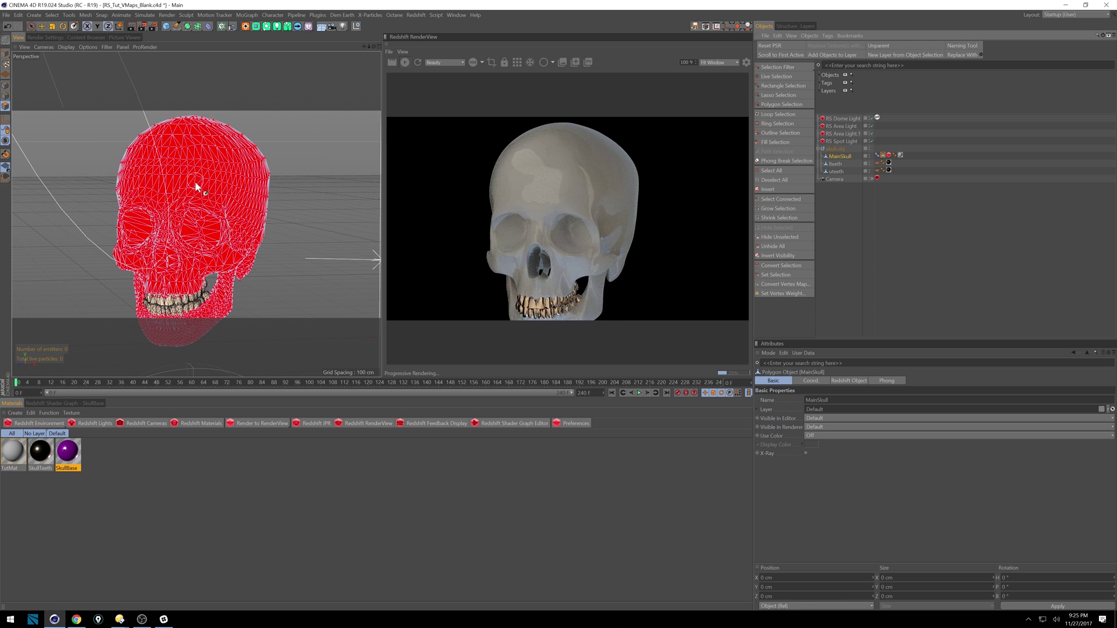
key(v)
mouse_move(214, 183)
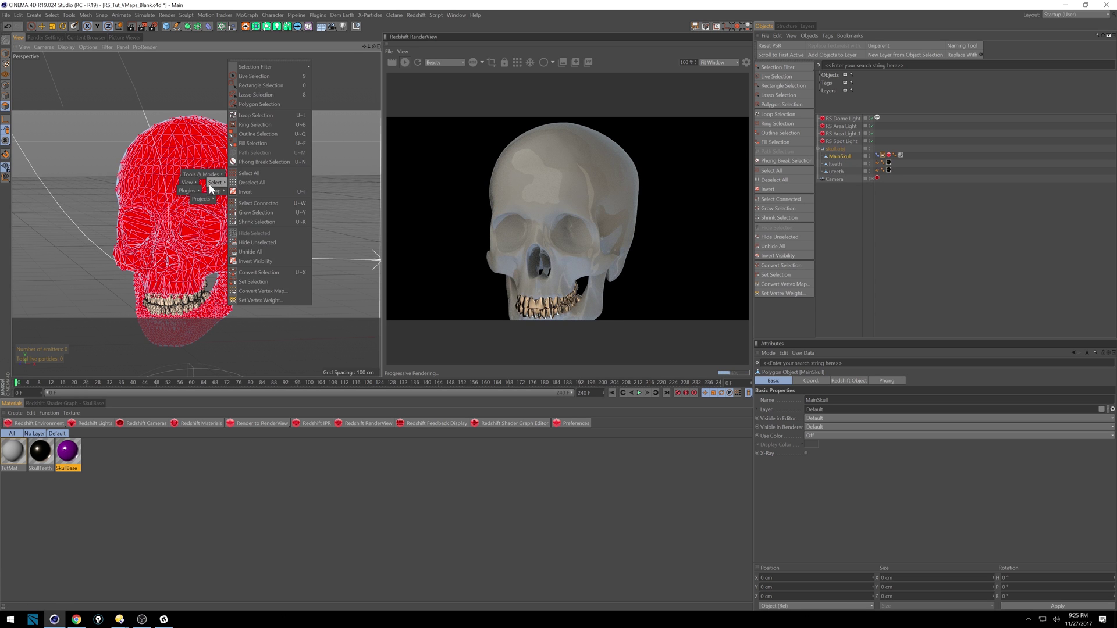
click(278, 301)
text(00)
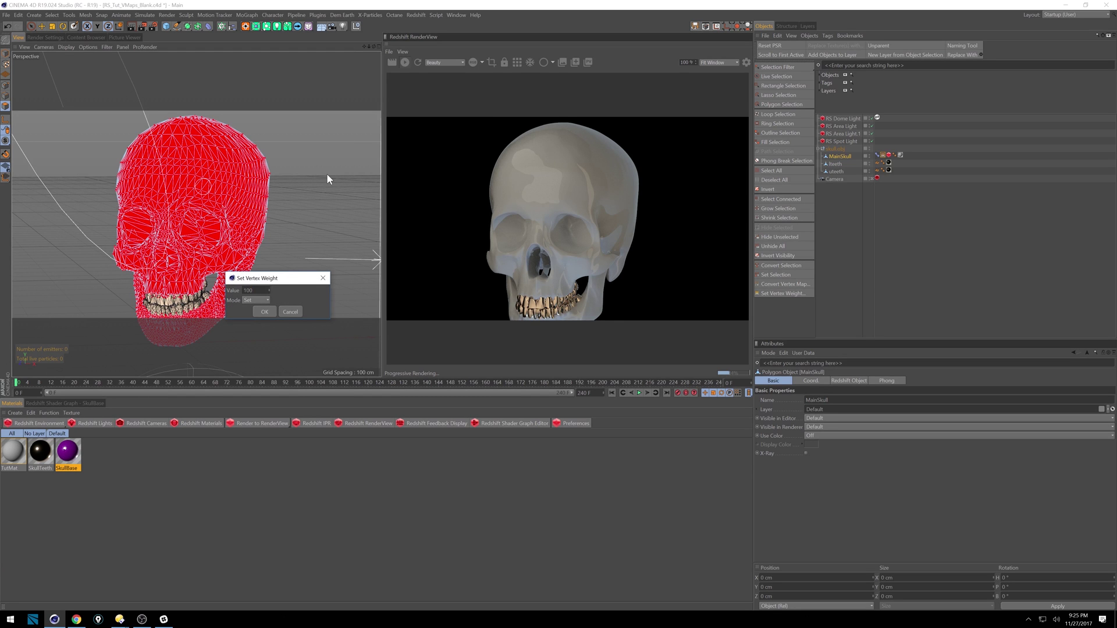
key(Return)
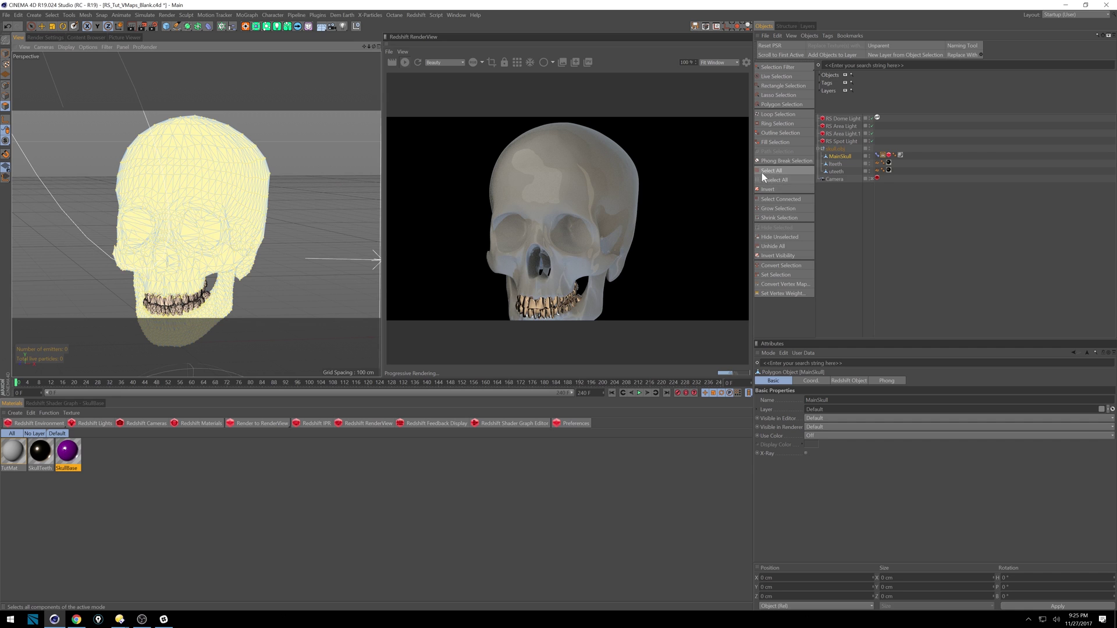
Test Pose.0's strength against the vertex map with the Pose Morph attributes locked, and stop the live Redshift render
click(884, 156)
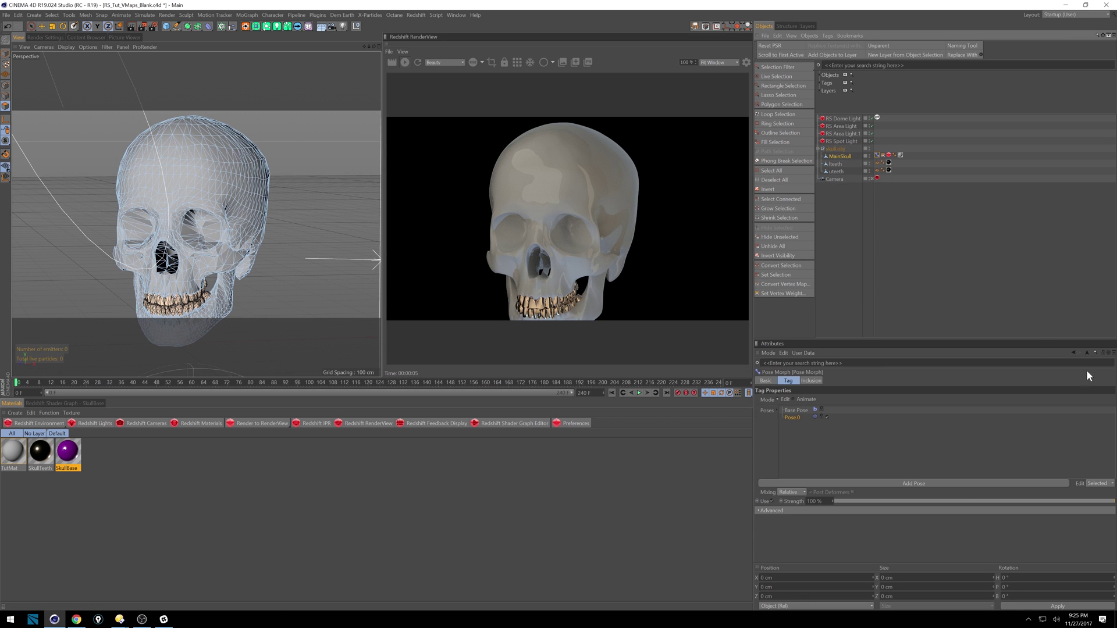
click(1106, 355)
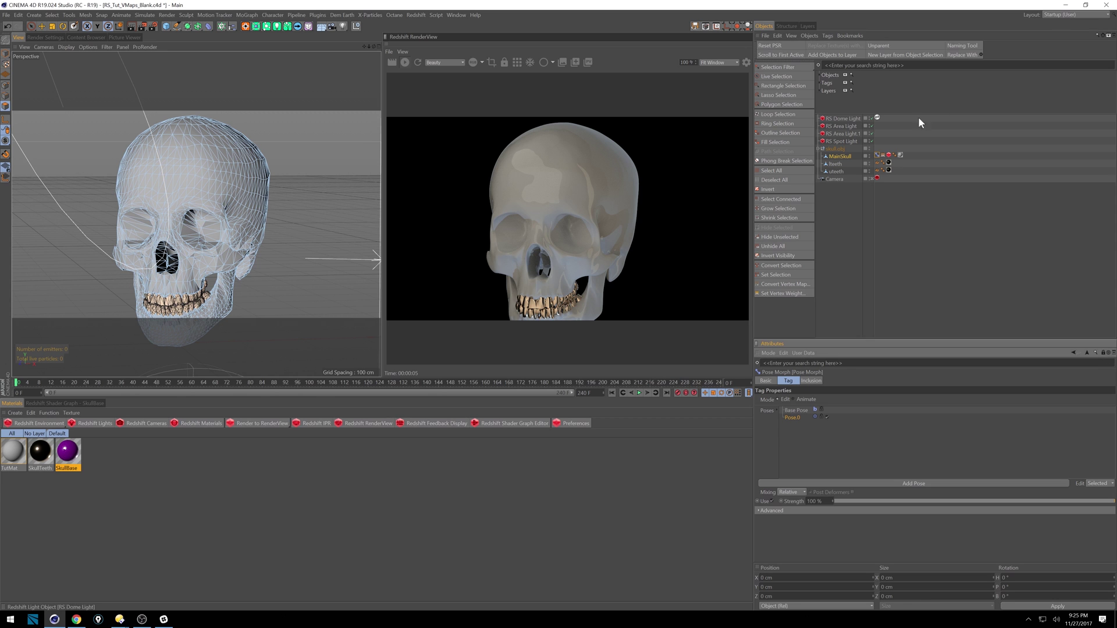
click(879, 156)
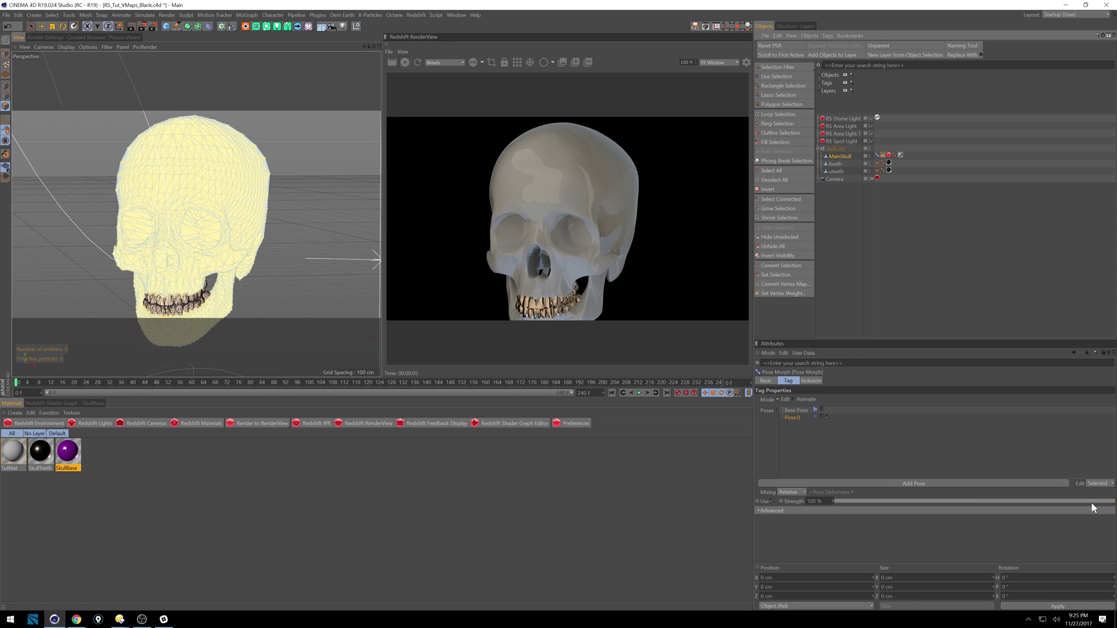
drag(1091, 503, 1115, 501)
click(405, 62)
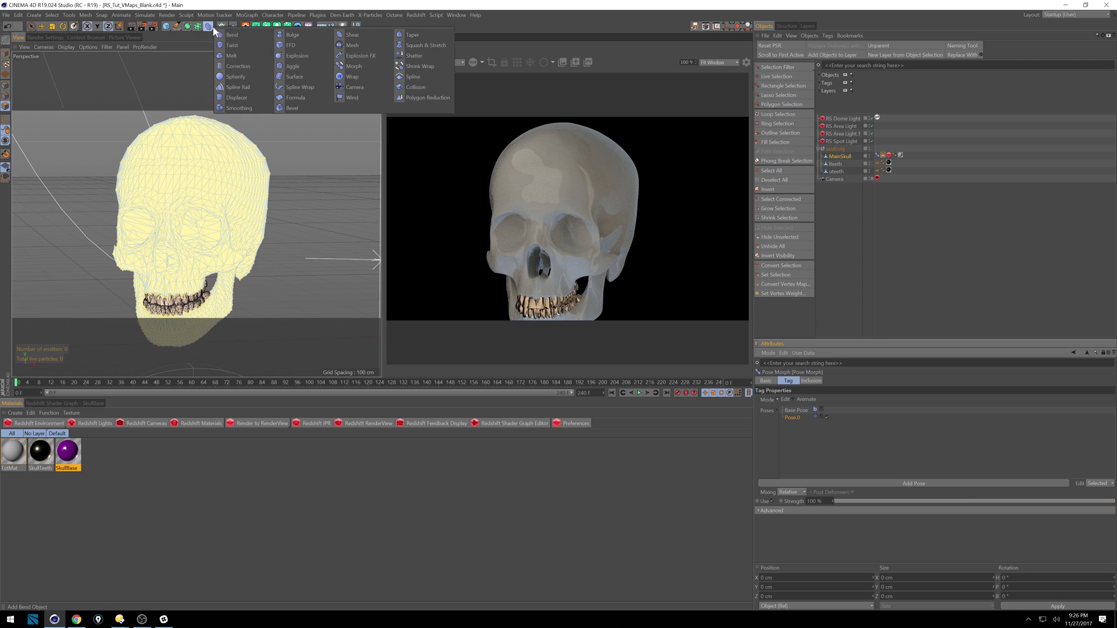
Add a Morph deformer as a child of MainSkull and link it to the Pose Morph tag
click(350, 66)
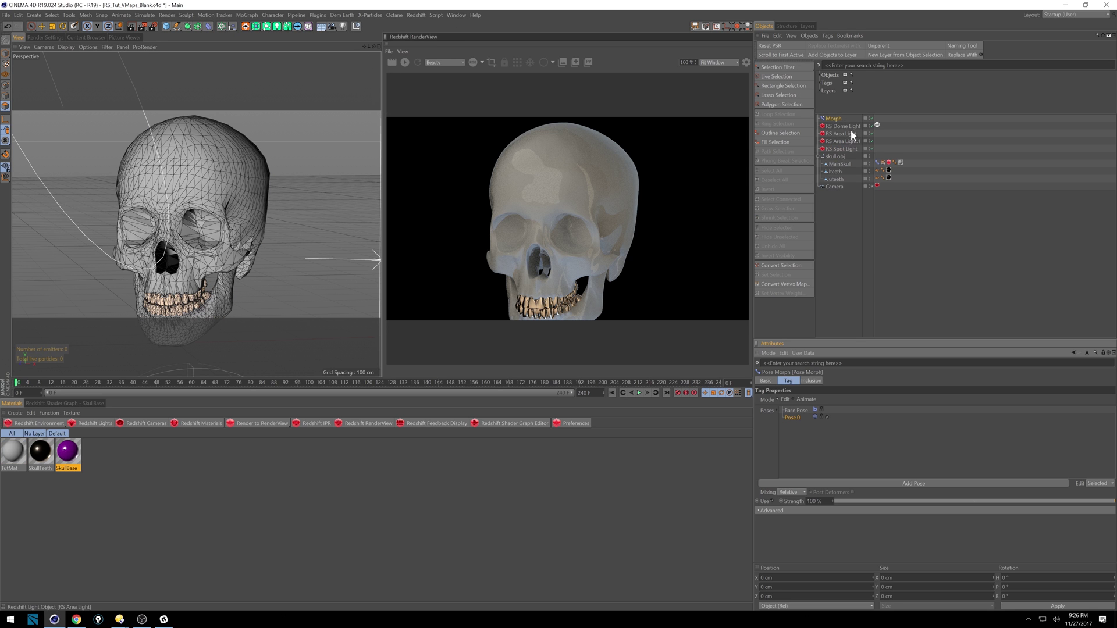
drag(839, 118, 847, 165)
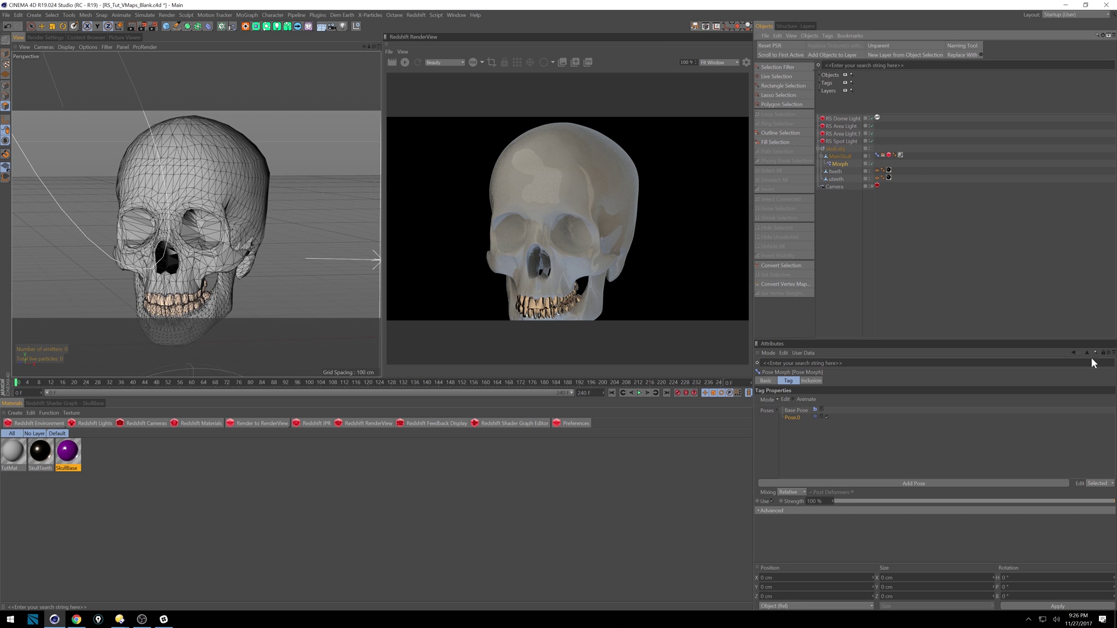
click(1103, 353)
click(839, 164)
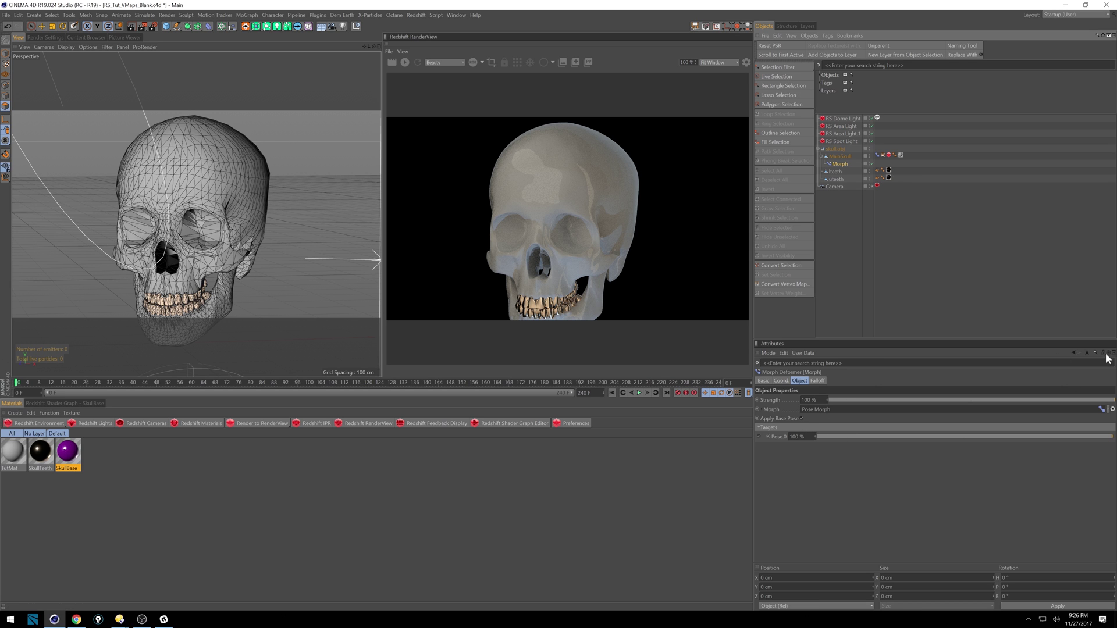
Test the Morph deformer's Pose.0 strength on the vertex map and set the deformer's falloff shape to Linear
click(883, 155)
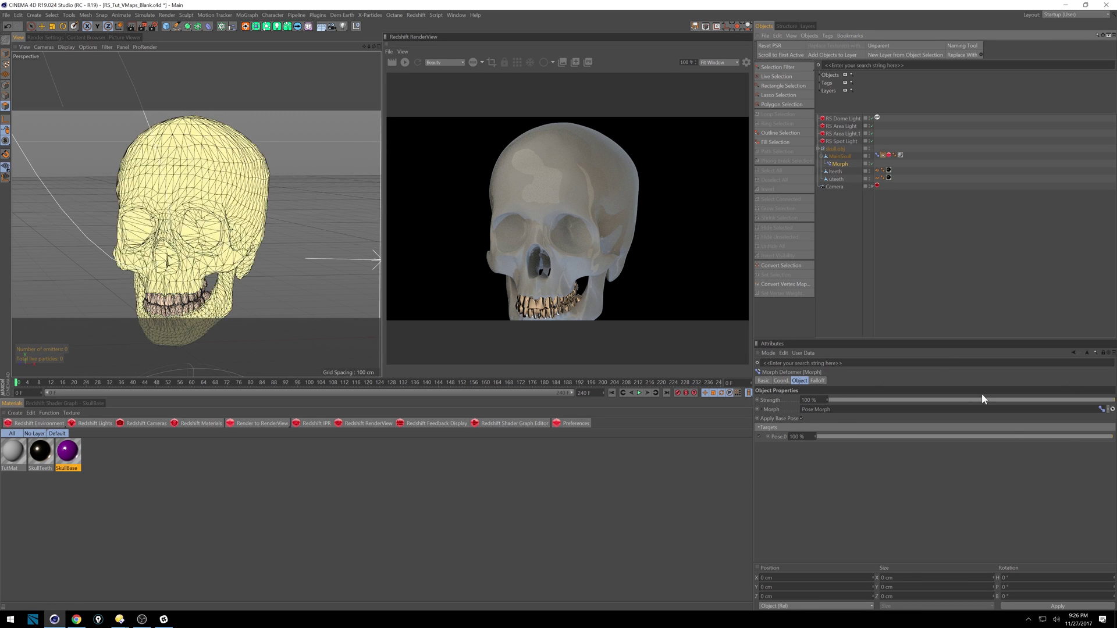
mouse_move(1107, 443)
mouse_down()
mouse_move(843, 443)
mouse_move(1112, 437)
mouse_up()
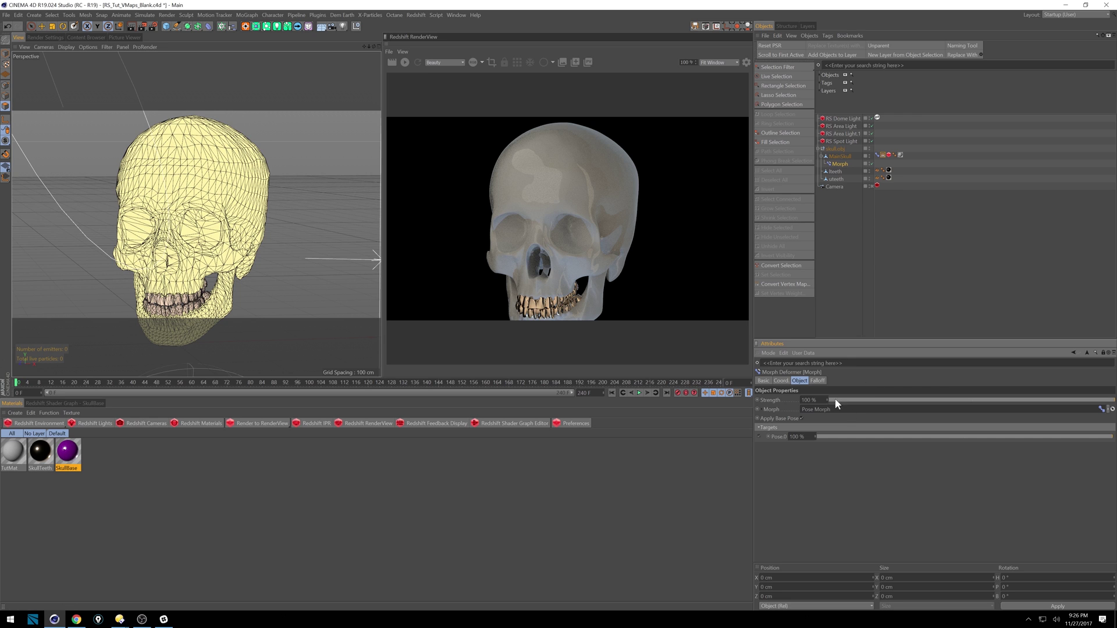
click(818, 381)
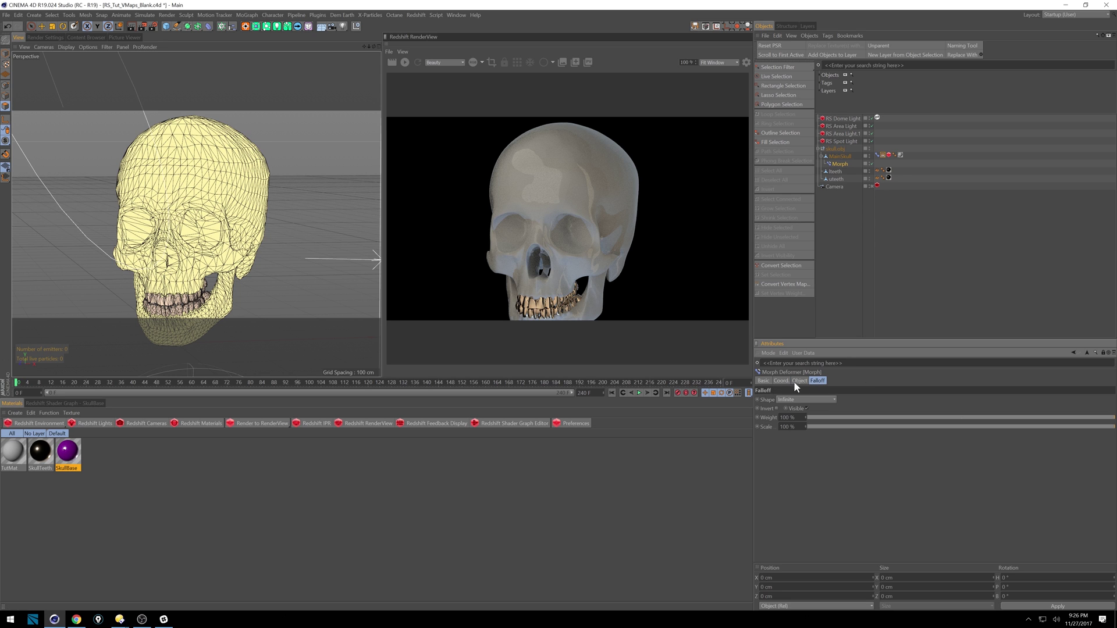
click(825, 399)
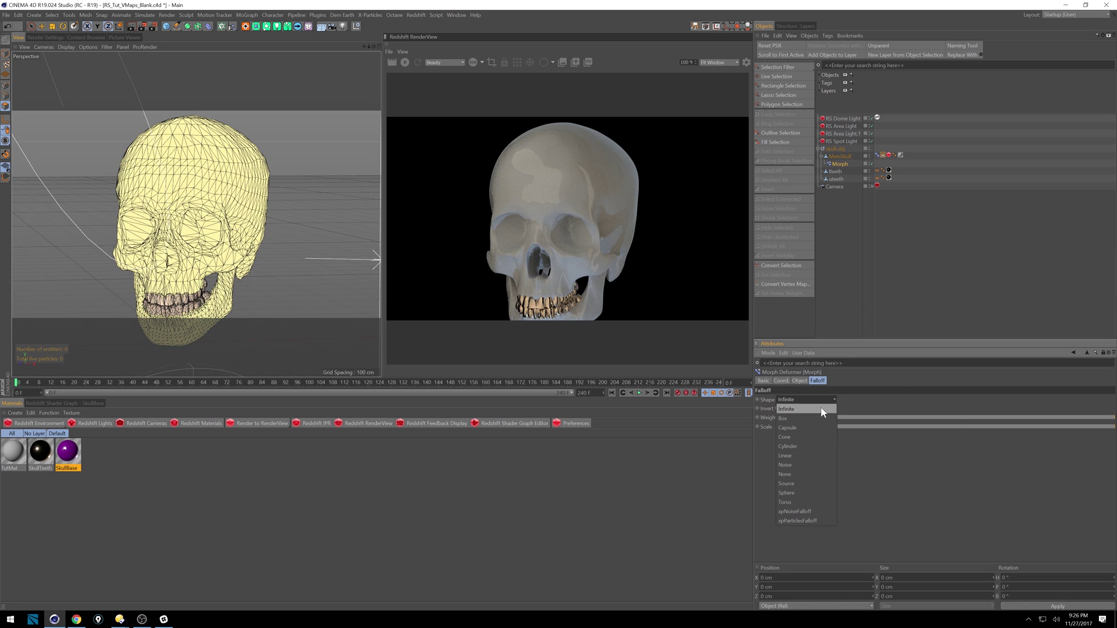
click(810, 457)
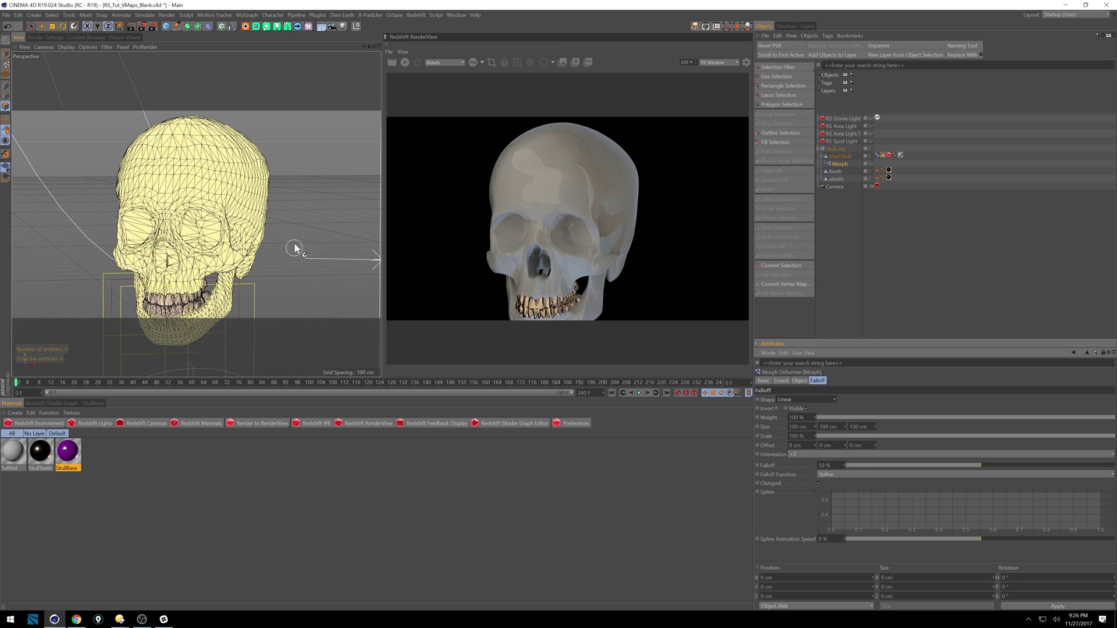
Raise the Morph deformer in model mode to about Y 147.5 cm so its falloff sits level with the skull
click(6, 54)
alt+drag(287, 225, 196, 219)
alt+right_drag(197, 219, 150, 249)
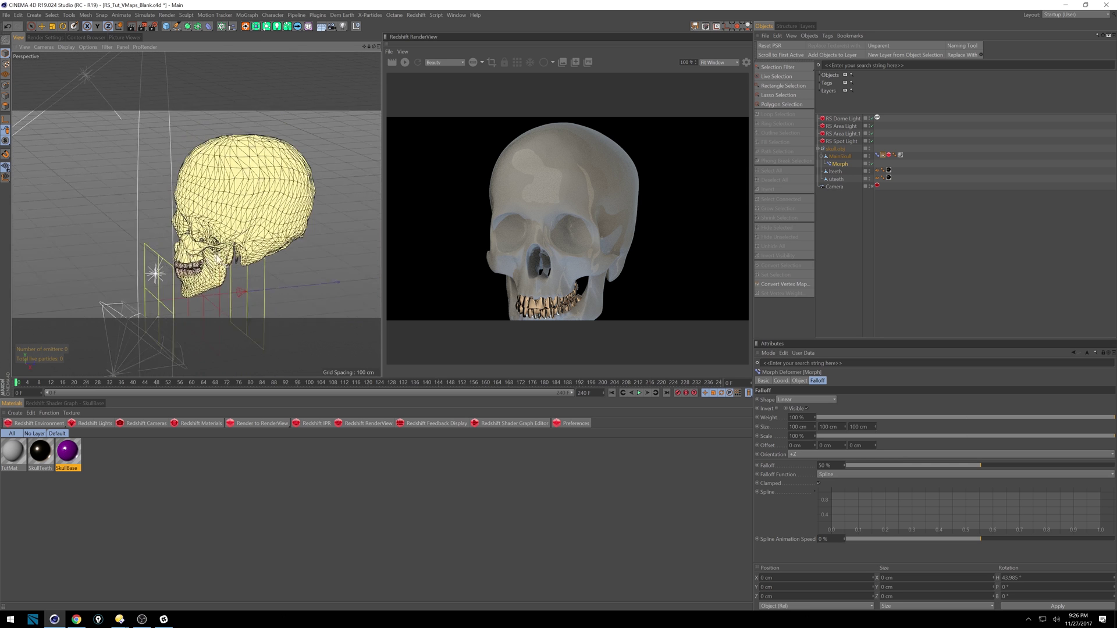
alt+drag(157, 259, 175, 245)
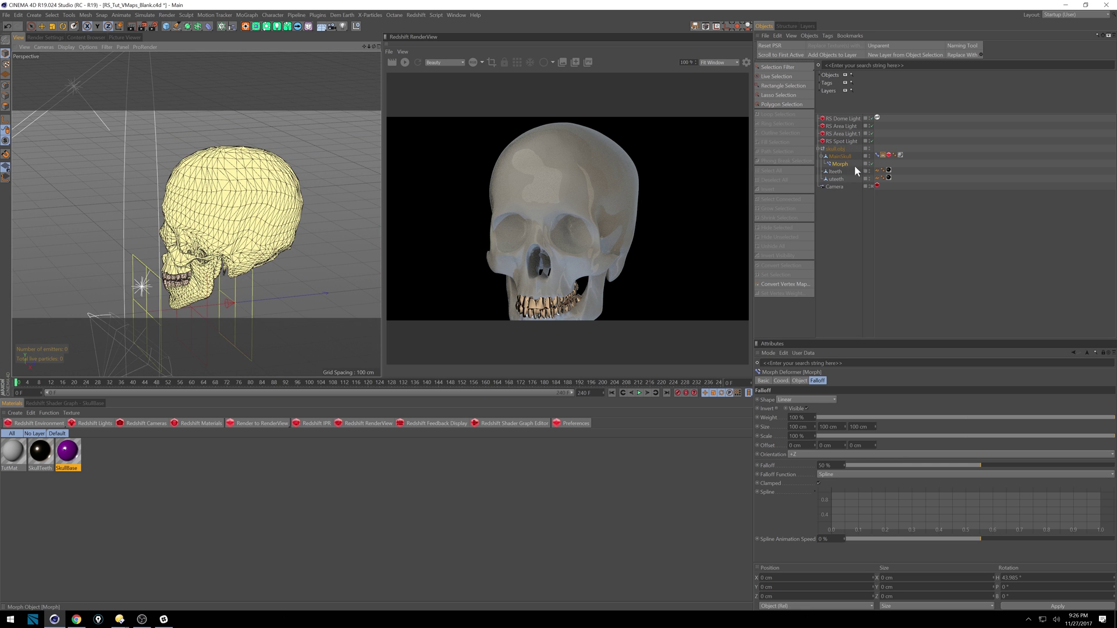
click(834, 163)
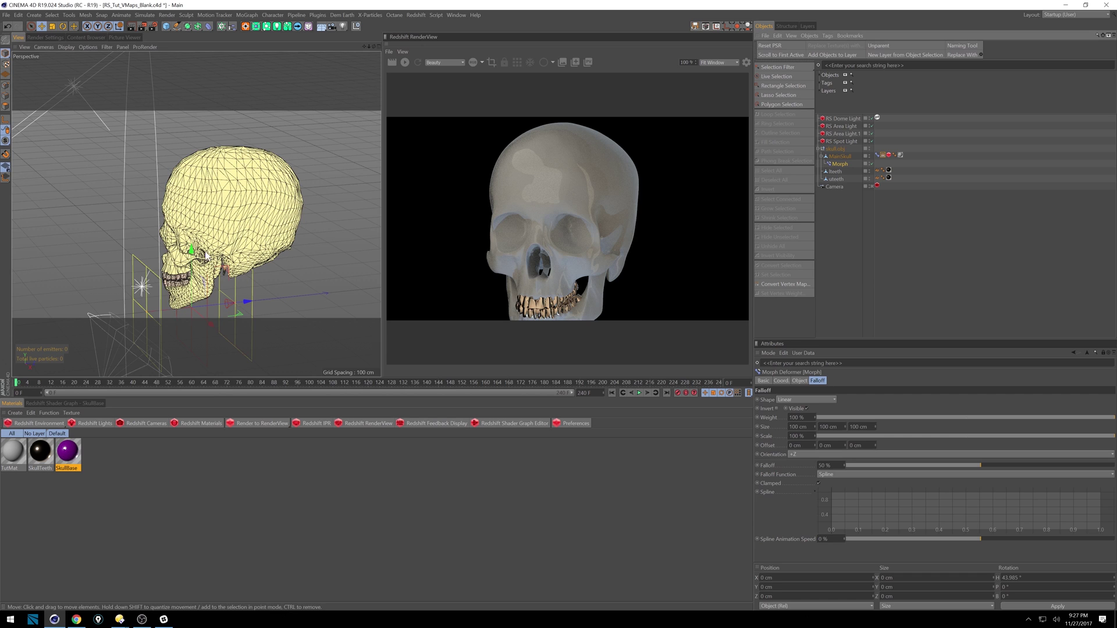
drag(207, 258, 204, 188)
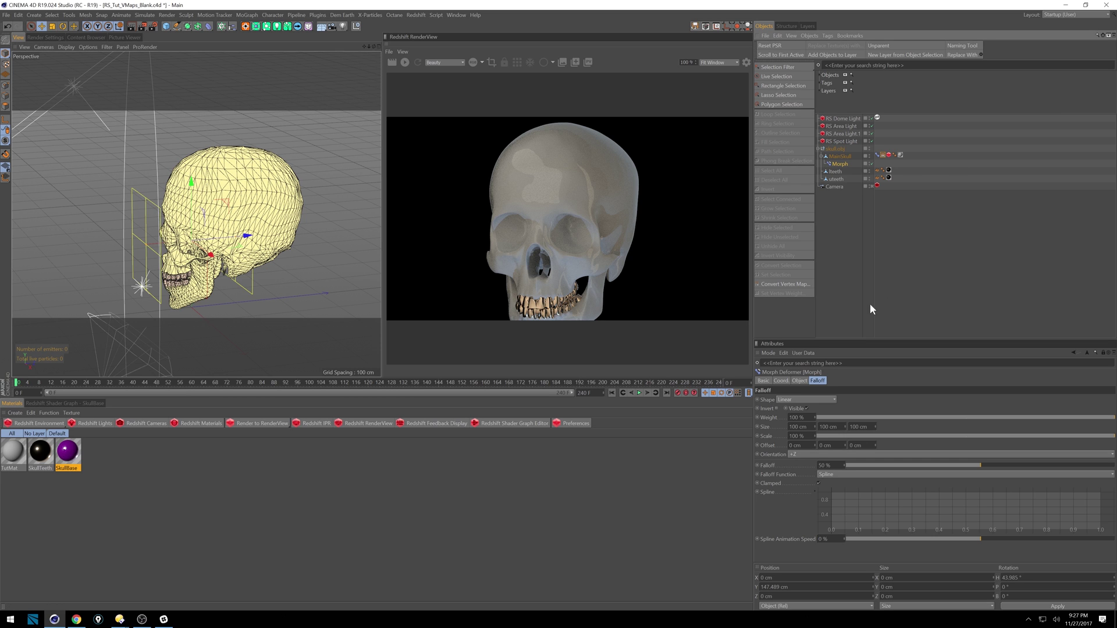
Switch MainSkull's Pose Morph tag to Animate mode and display its vertex map
click(1101, 359)
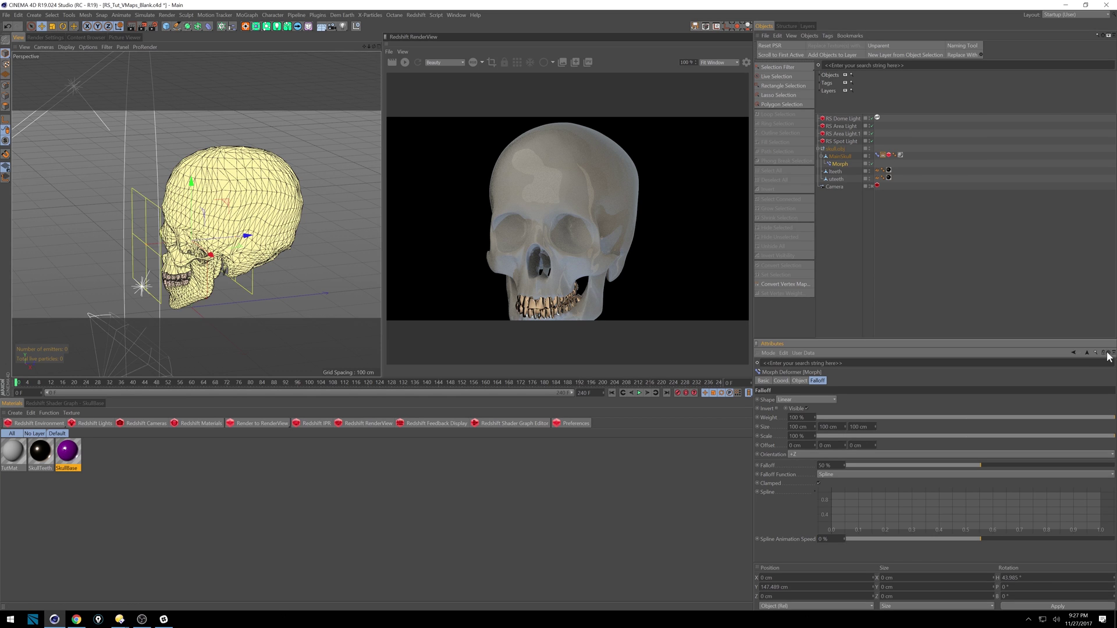
click(883, 156)
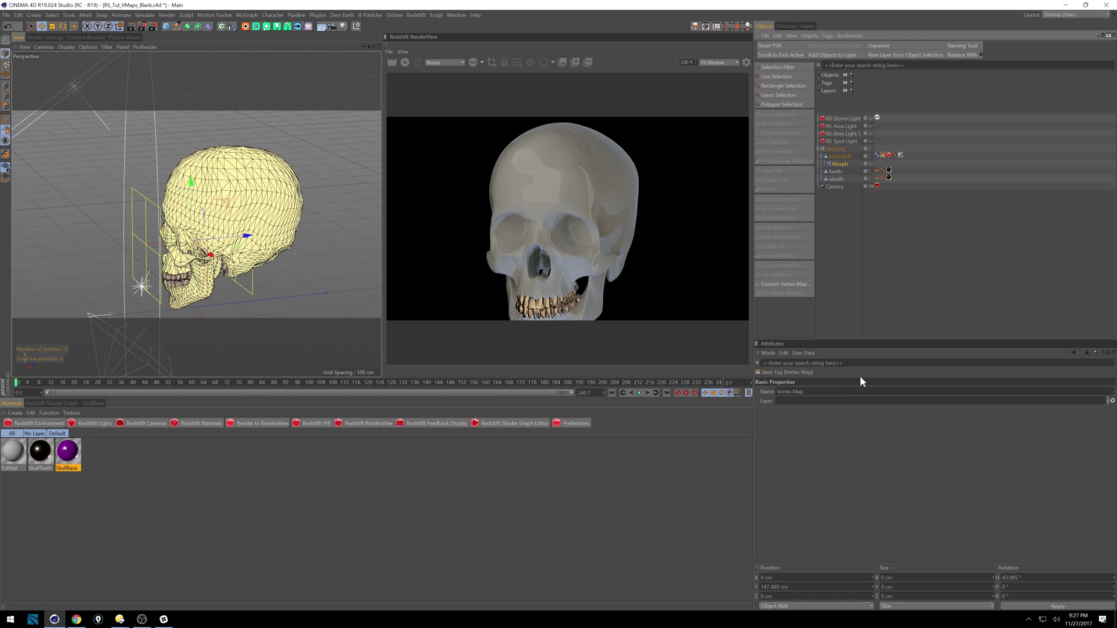
click(877, 155)
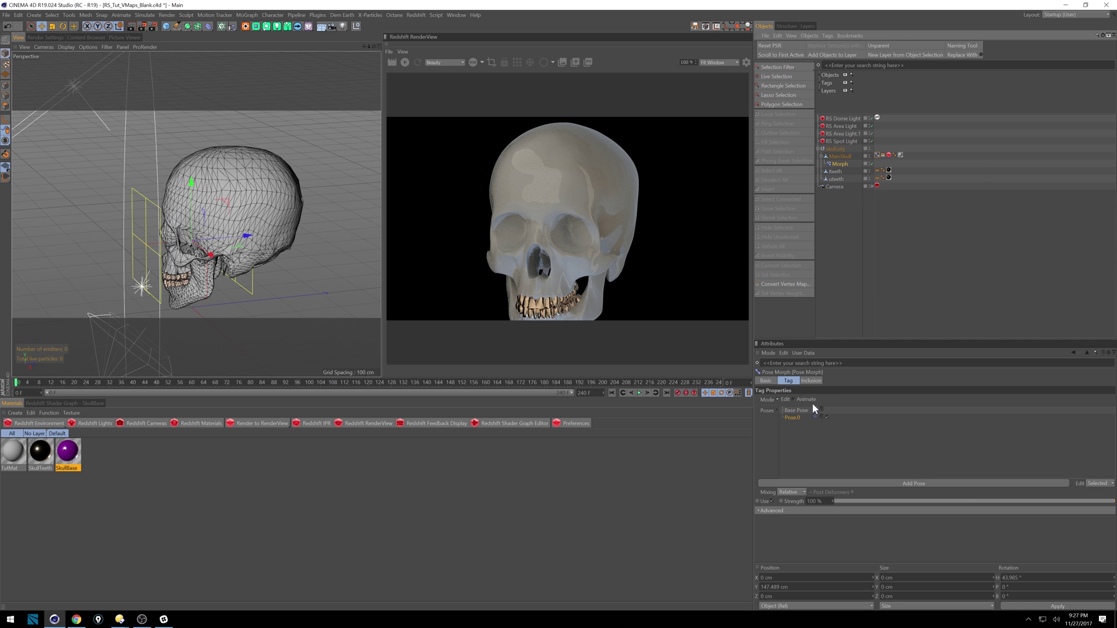
click(795, 399)
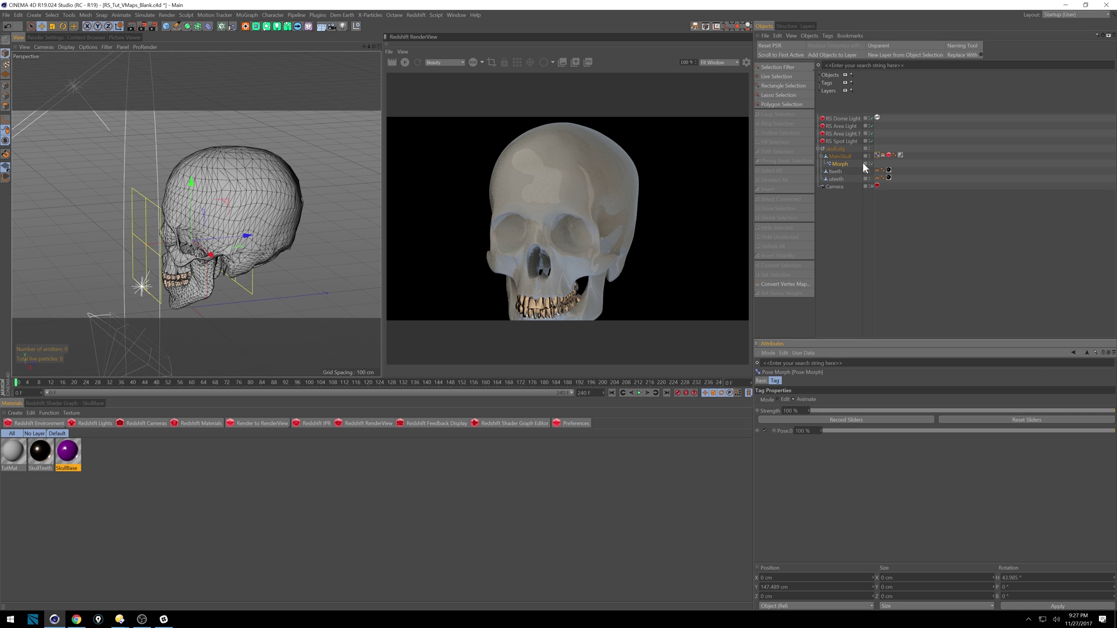
click(883, 156)
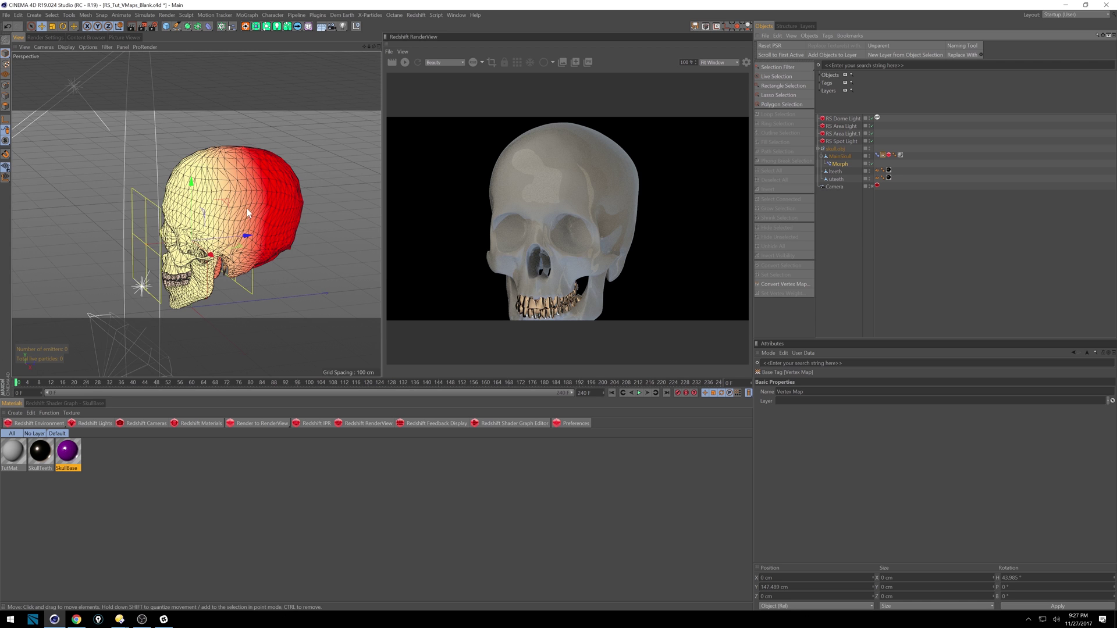
Slide the Morph falloff back and forth through the skull, leaving it in front of the face at about X 121 cm, Z -125 cm
drag(248, 237, 219, 268)
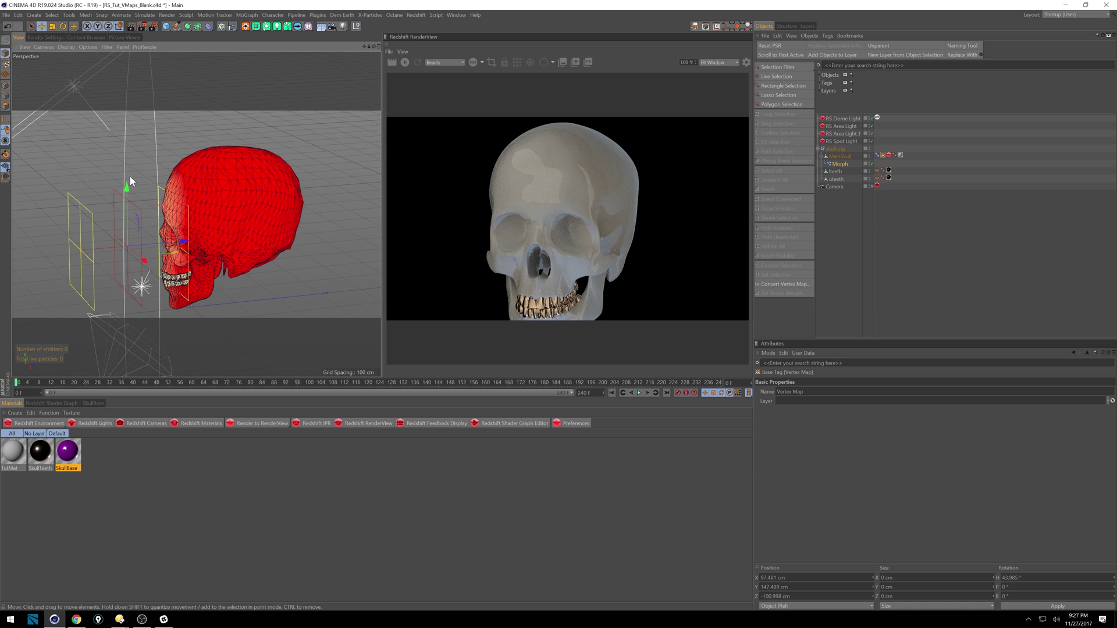
drag(180, 243, 106, 208)
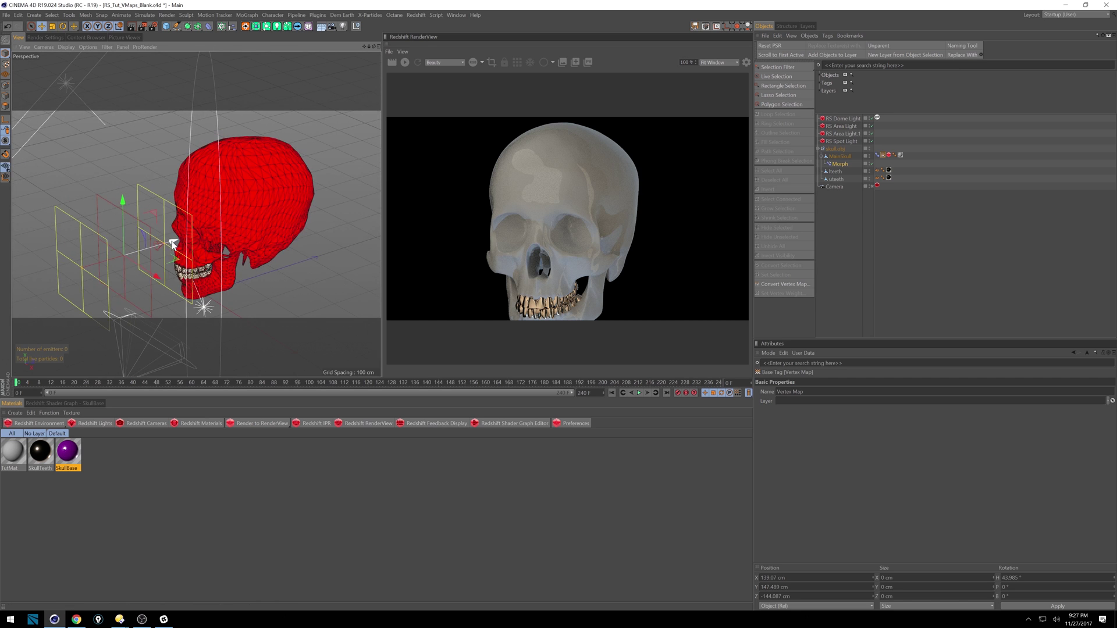
drag(175, 242, 163, 216)
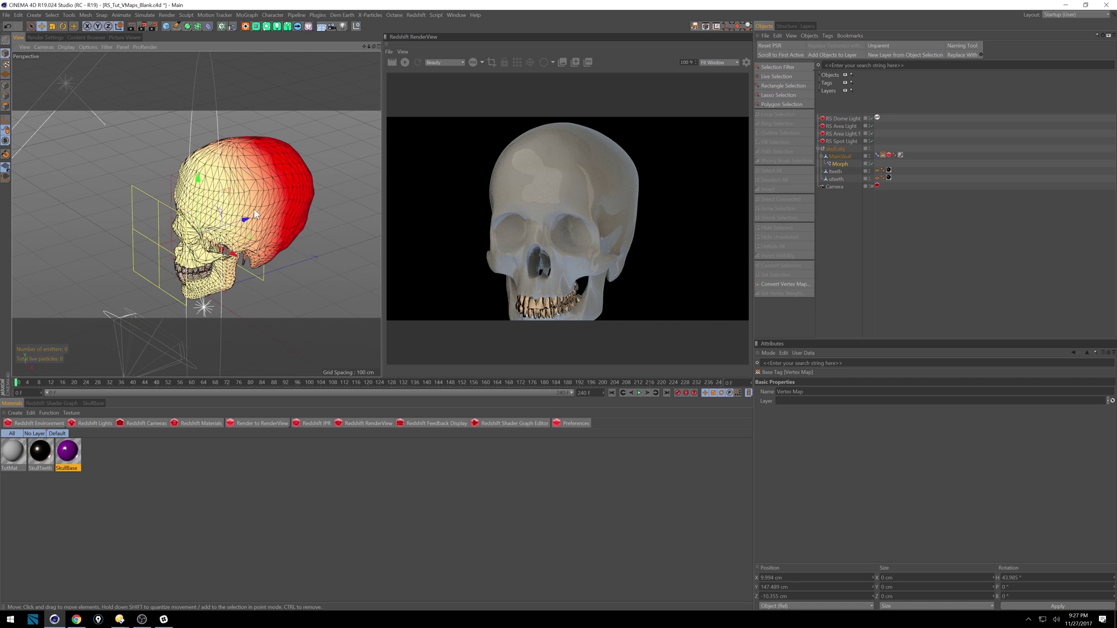
drag(254, 208, 210, 261)
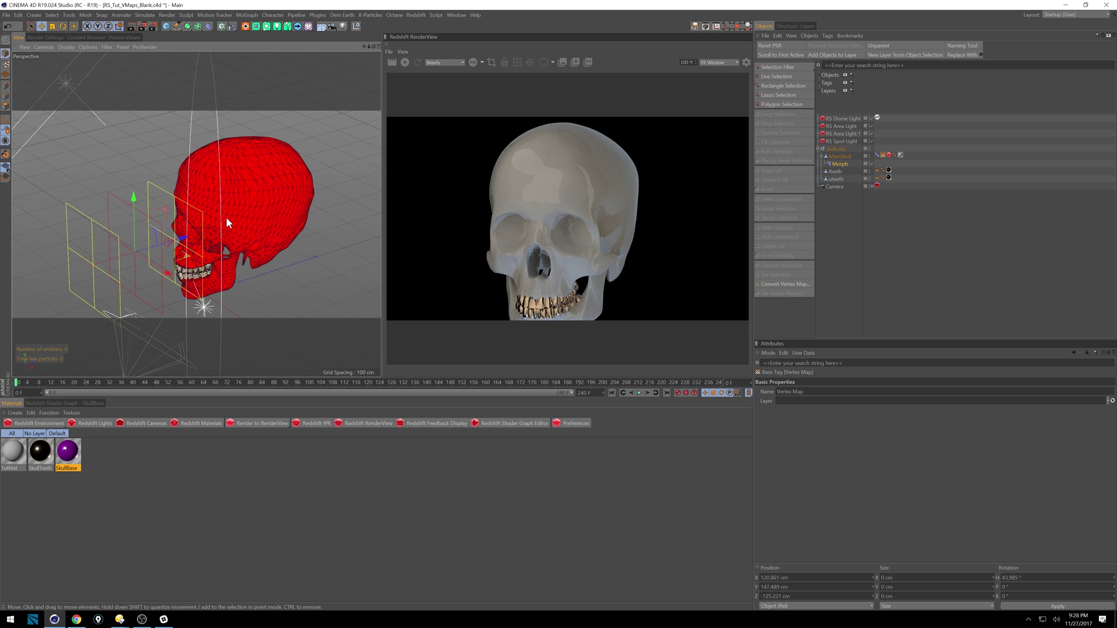
alt+drag(205, 223, 245, 224)
Open the TutMat material in the Redshift Shader Graph and enlarge the graph area
click(14, 452)
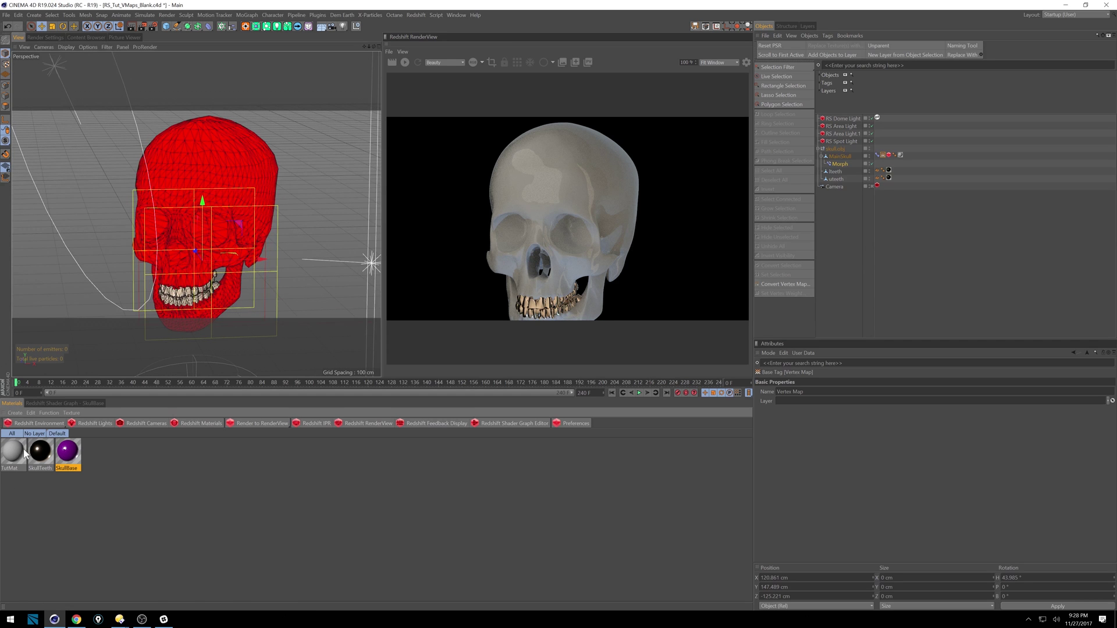
click(83, 403)
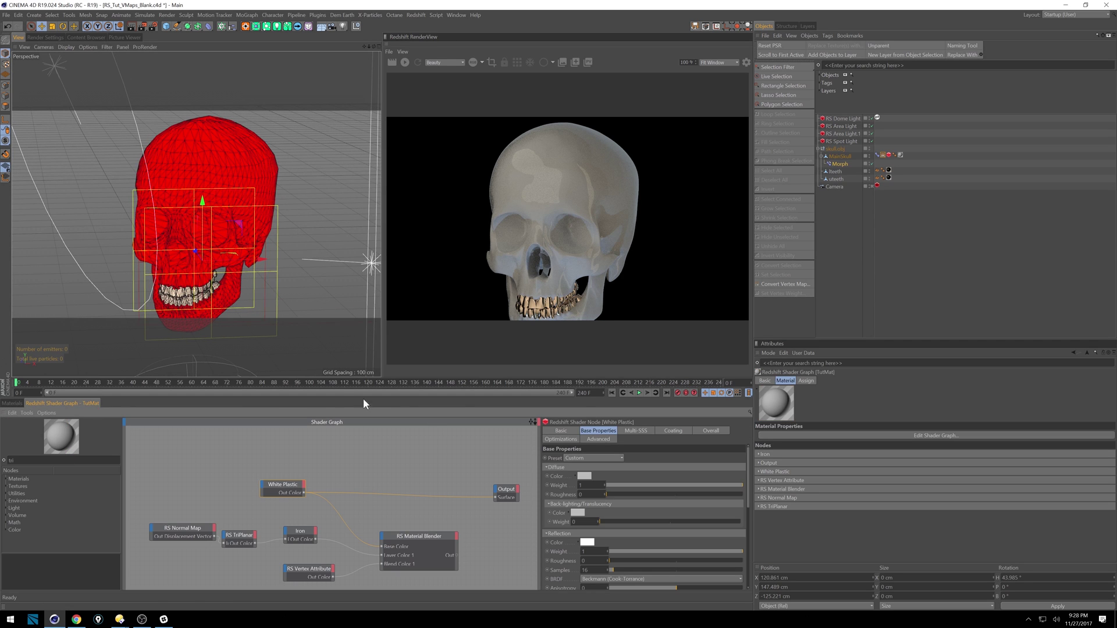
drag(335, 396, 336, 359)
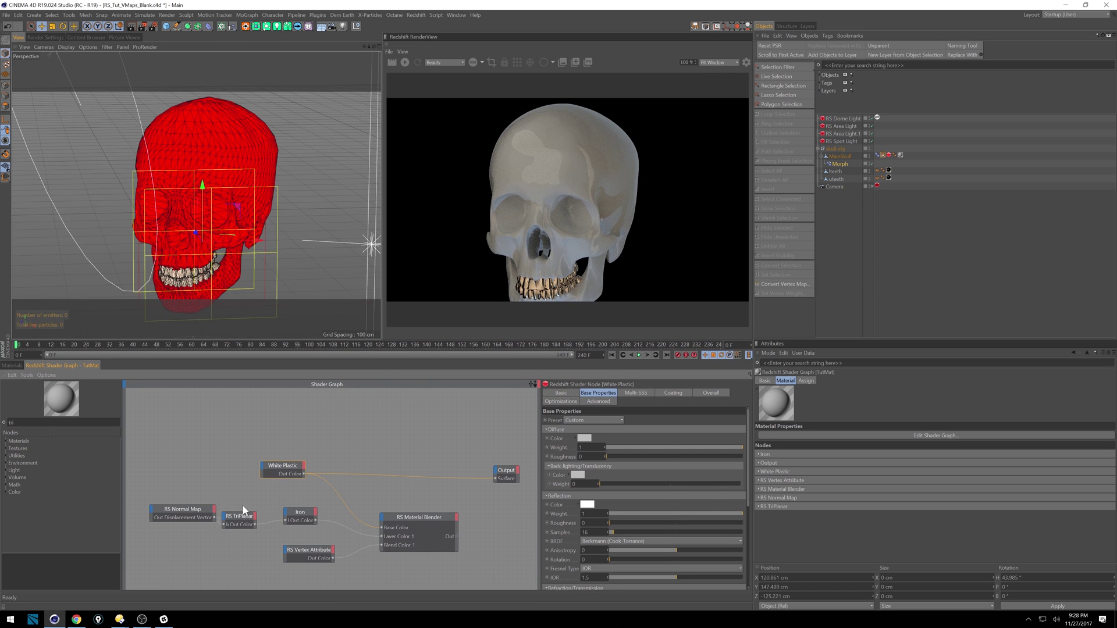
Disconnect White Plastic, Iron and RS Vertex Attribute from RS Material Blender and spread the nodes apart
click(348, 510)
key(Delete)
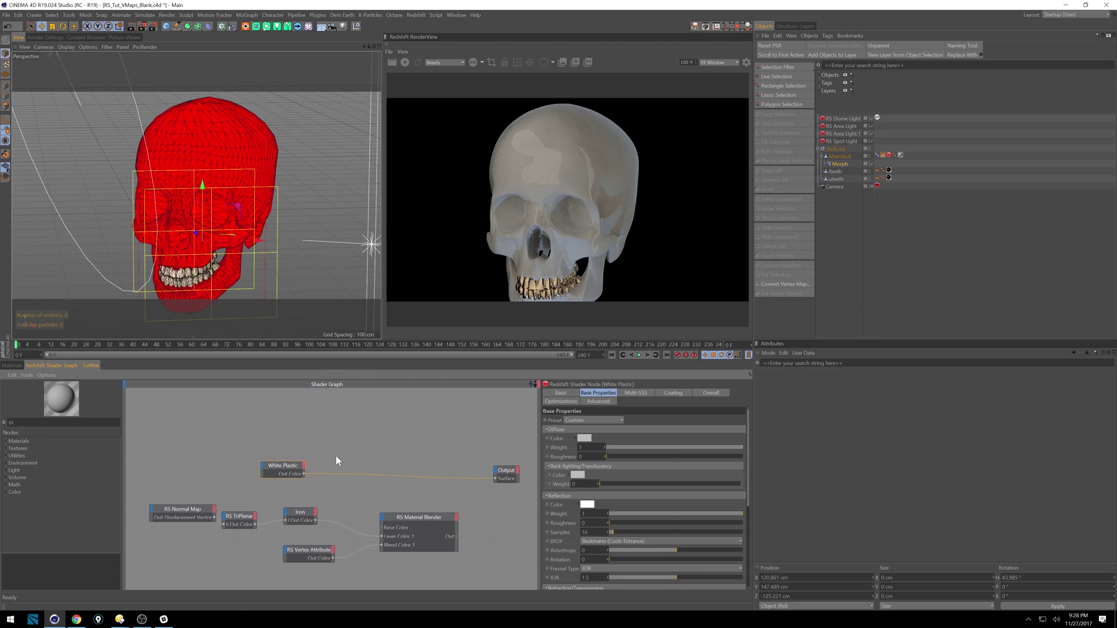
drag(302, 466, 305, 441)
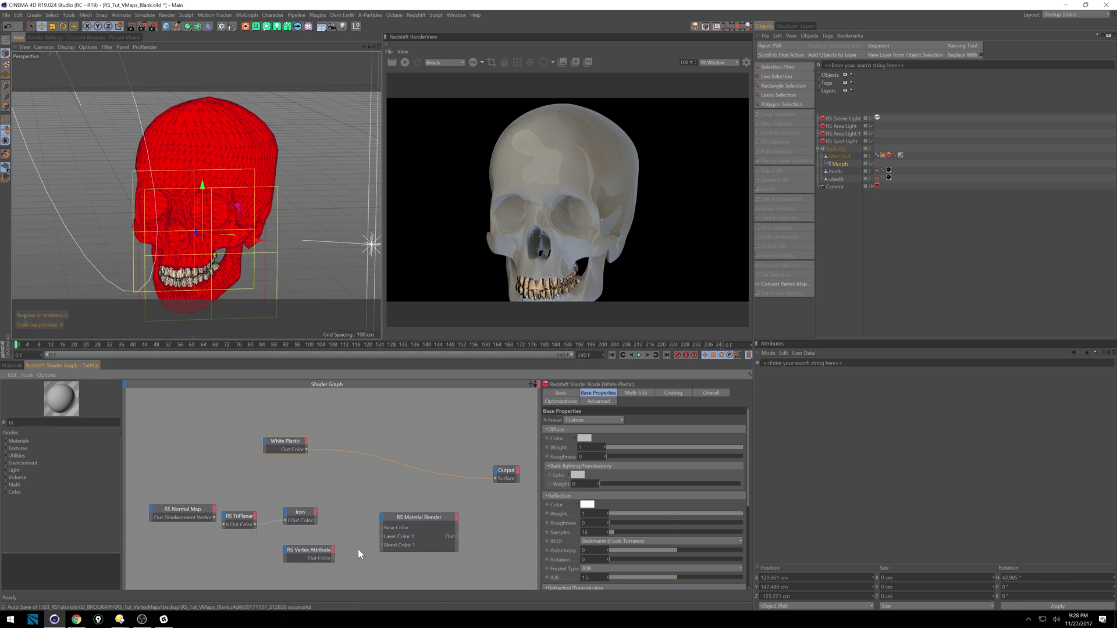
drag(299, 554, 245, 574)
drag(341, 536, 149, 503)
click(232, 519)
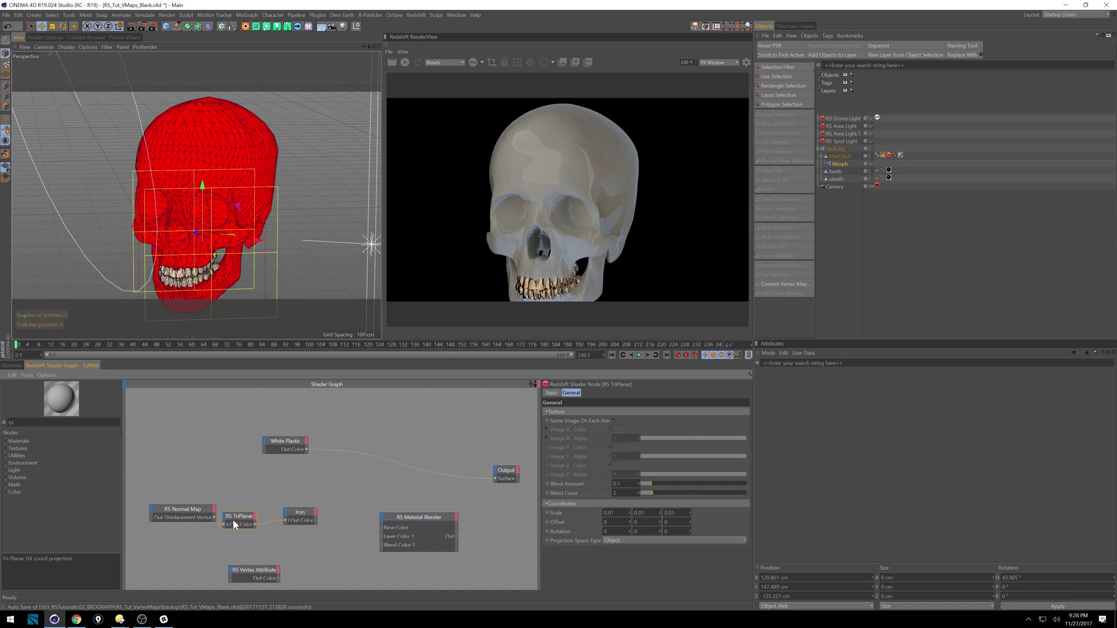
drag(301, 512, 278, 516)
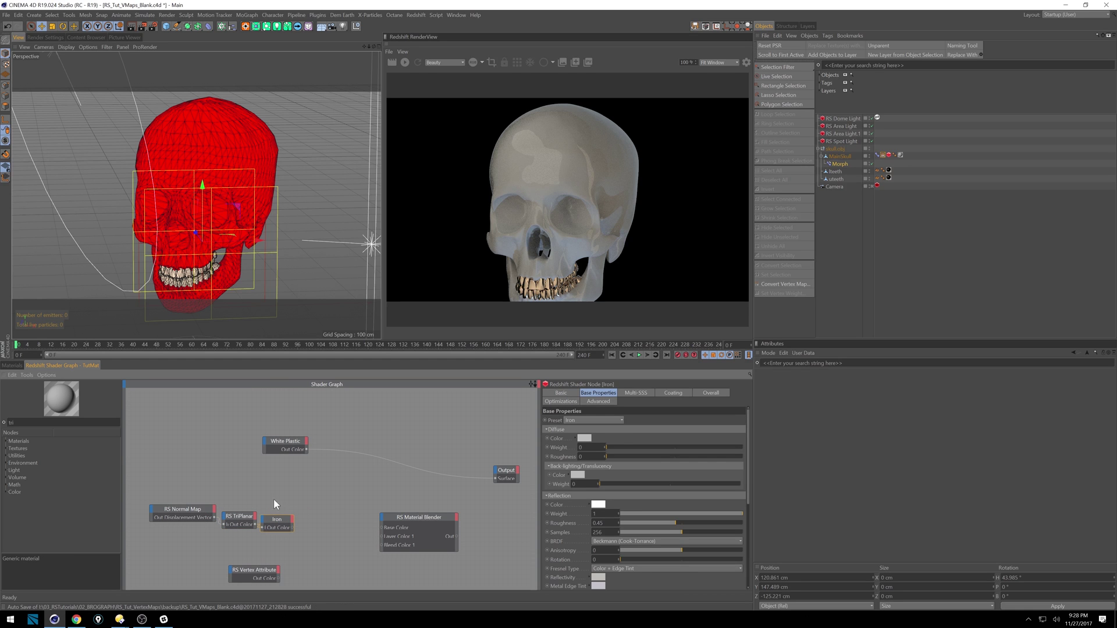
drag(416, 521, 368, 503)
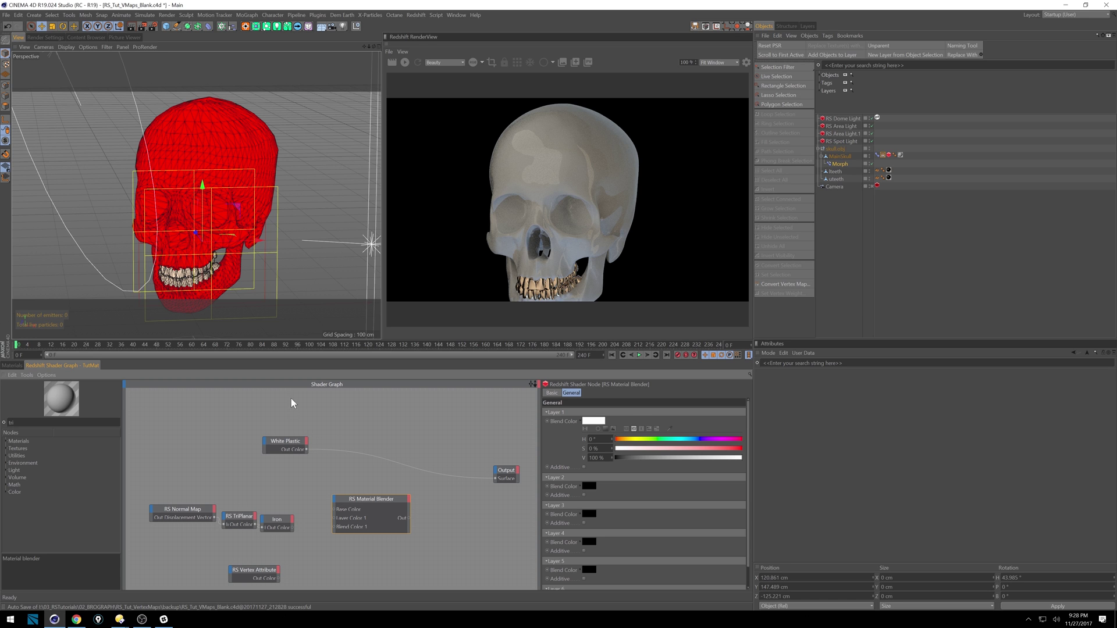
Connect Iron directly to the Output surface, start the live Redshift render, and move RS Material Blender clear of the connection
click(291, 523)
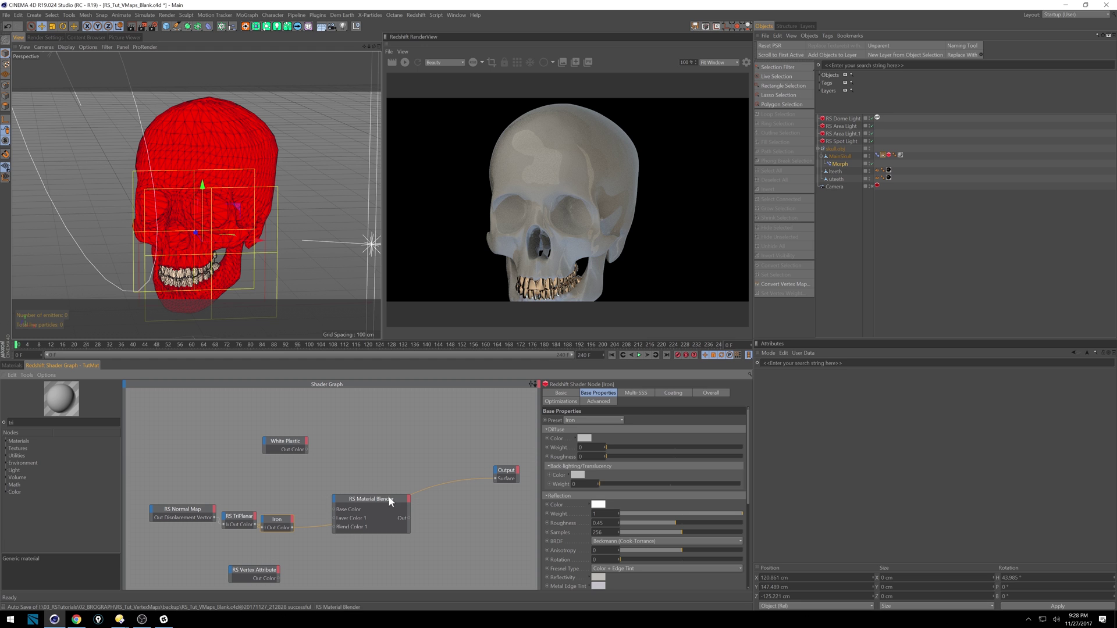
click(401, 62)
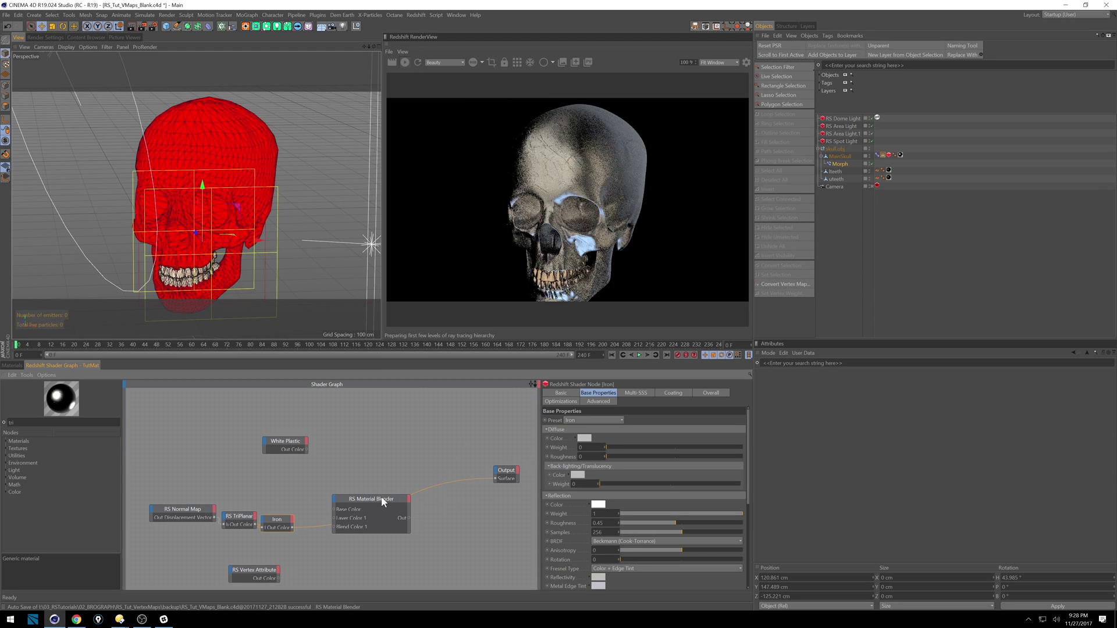
drag(382, 502, 419, 526)
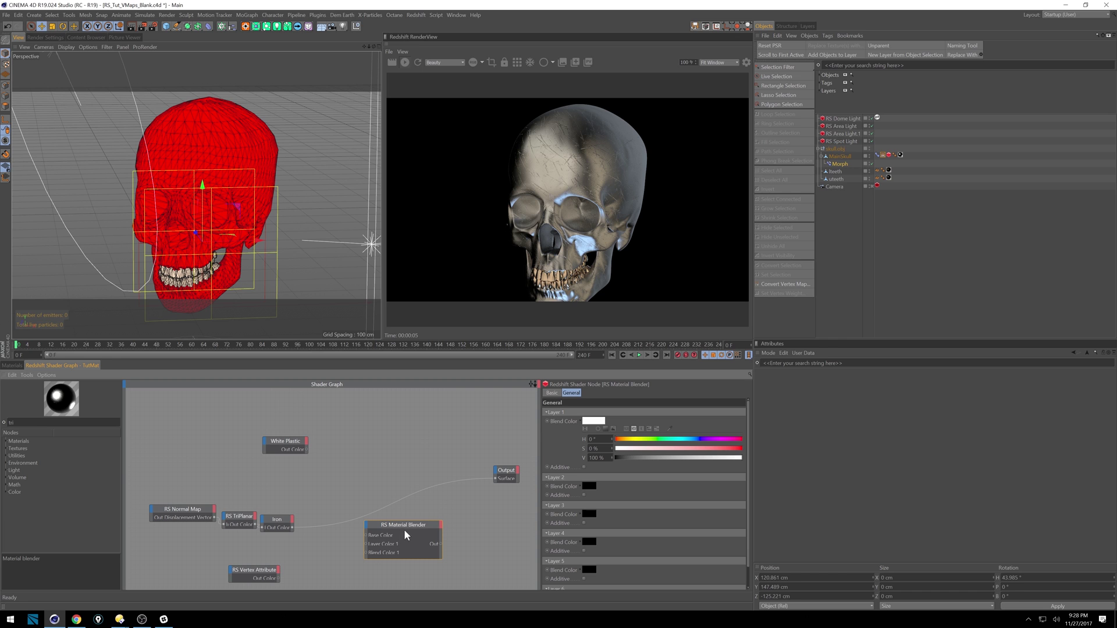
Place RS Material Blender between White Plastic and Output, wiring White Plastic into Base Color and the blender into the Output surface
drag(405, 534, 393, 464)
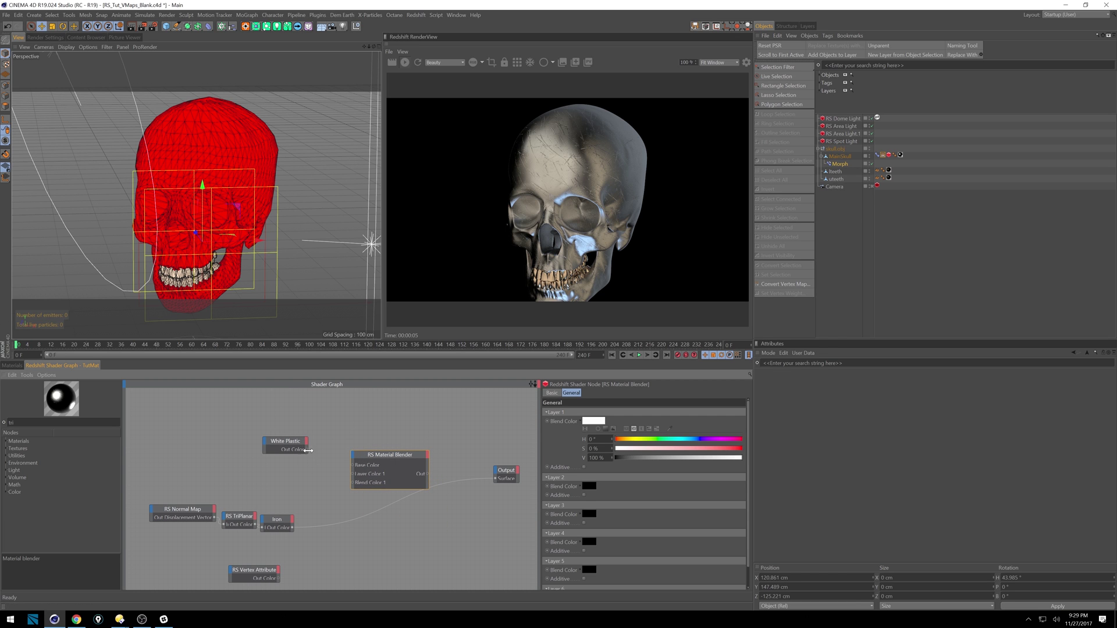
drag(293, 442, 280, 447)
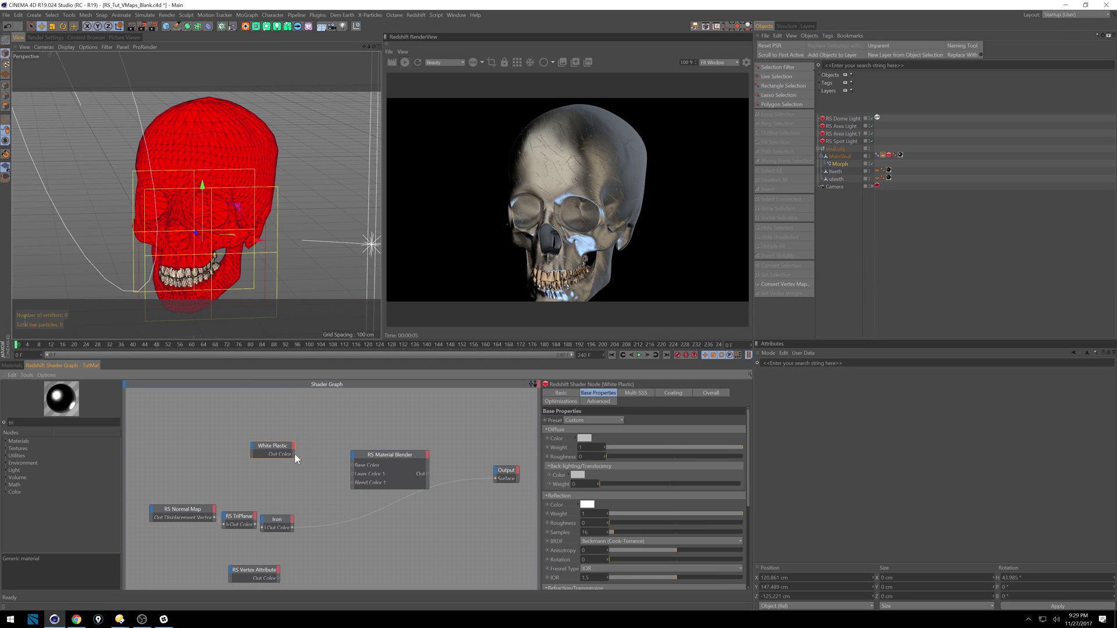
drag(353, 464, 352, 465)
click(385, 464)
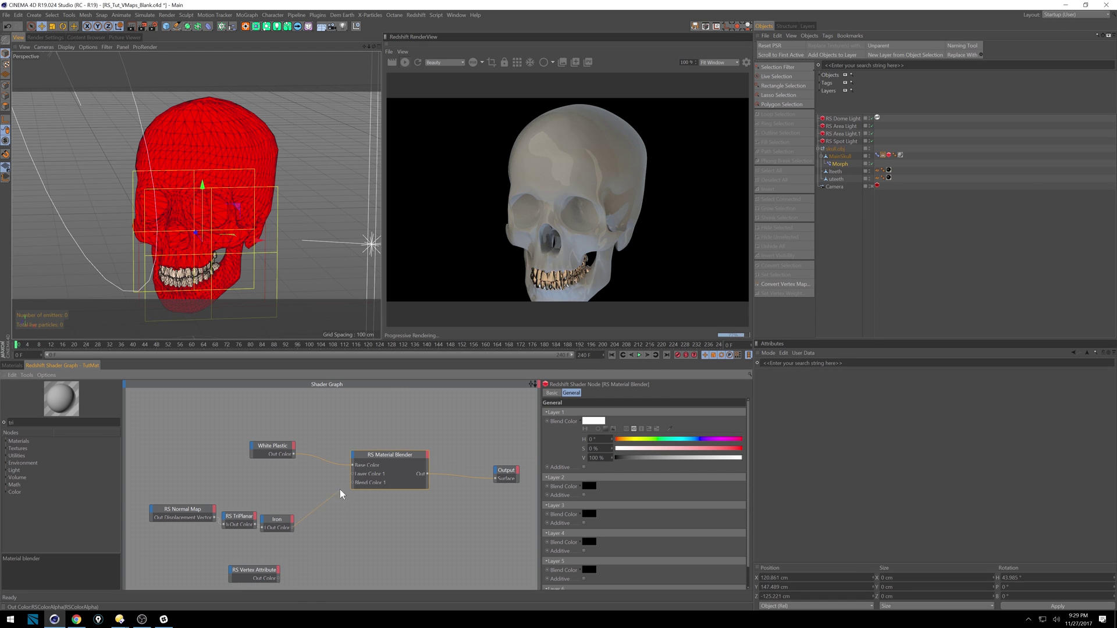
Connect Iron to the blender's Layer Color 1 and set the Layer 1 blend color's brightness value to 0%
drag(352, 472, 353, 473)
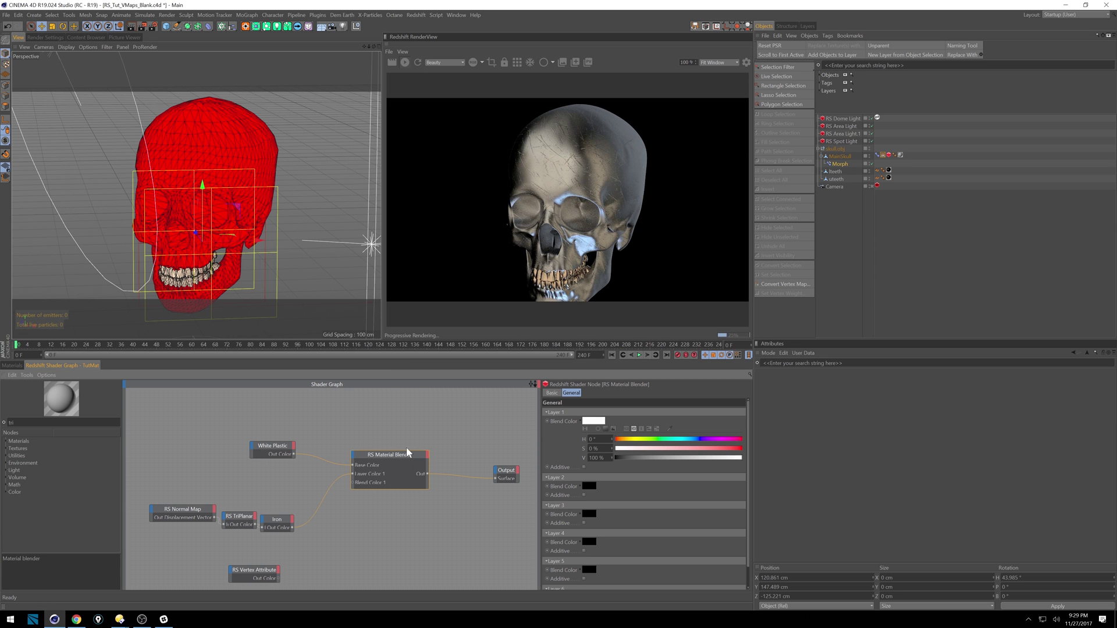
drag(413, 415, 377, 503)
drag(735, 463, 605, 451)
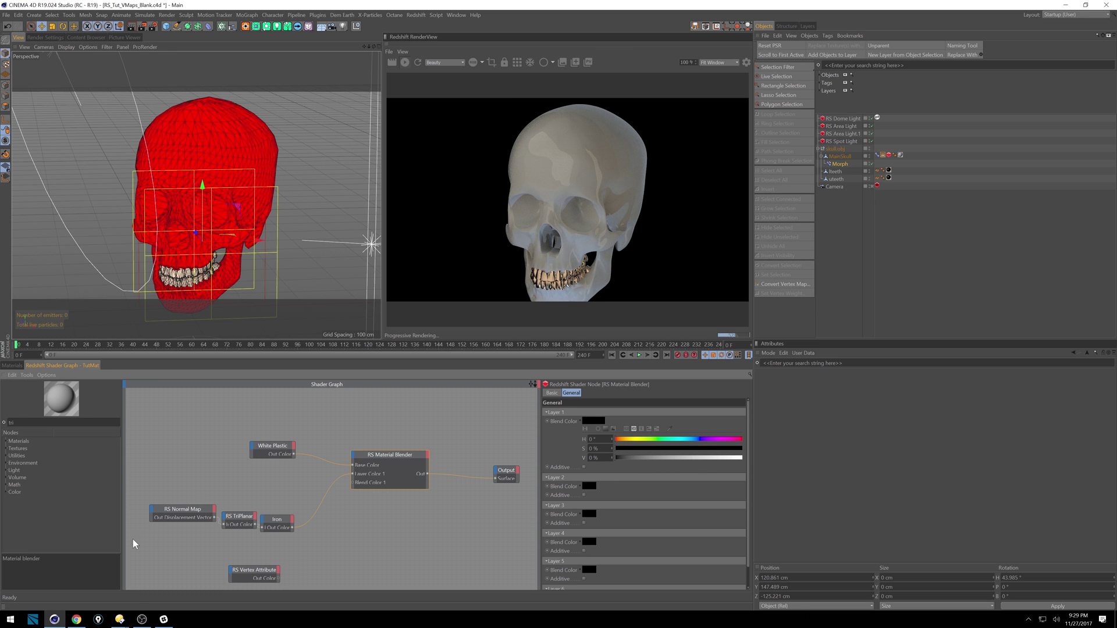
Move the Iron node chain and RS Vertex Attribute up beneath White Plastic, and filter the node list for "vert"
drag(132, 538, 279, 492)
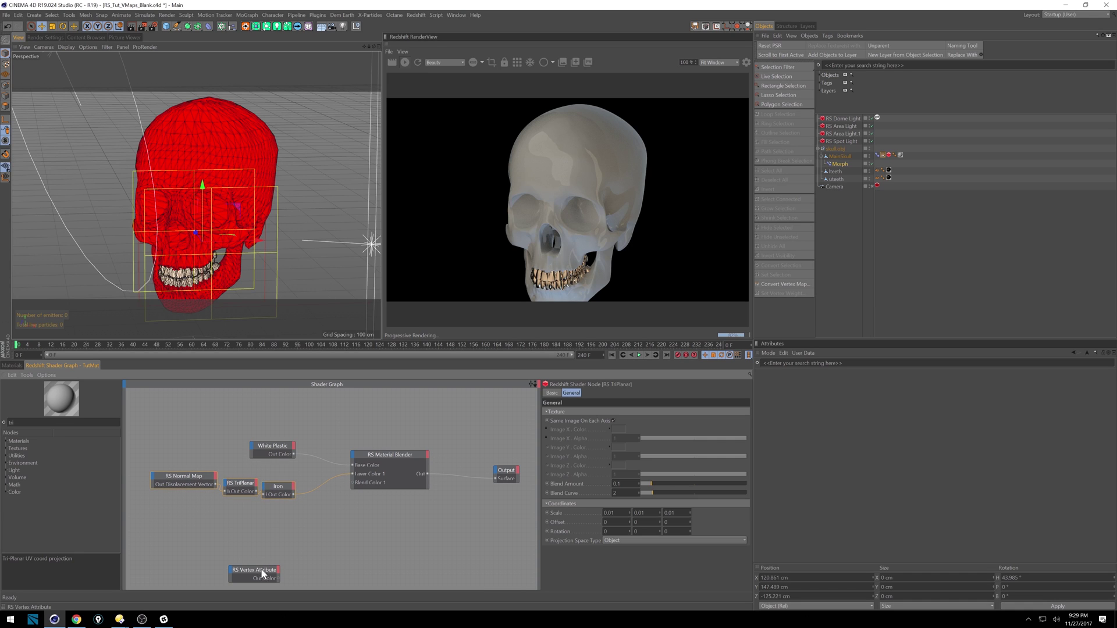
drag(262, 575, 275, 532)
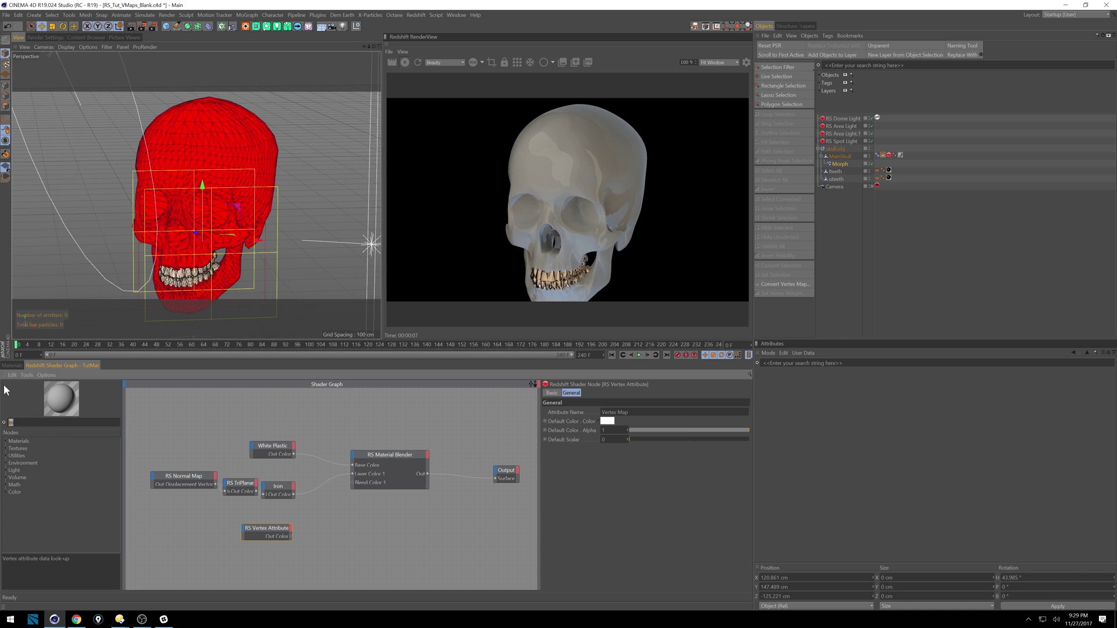
key(BackSpace)
key(BackSpace)
key(BackSpace)
text(vert)
Keep RS Vertex Attribute's default color white and connect its Out Color to the blender's Blend Color 1
click(609, 422)
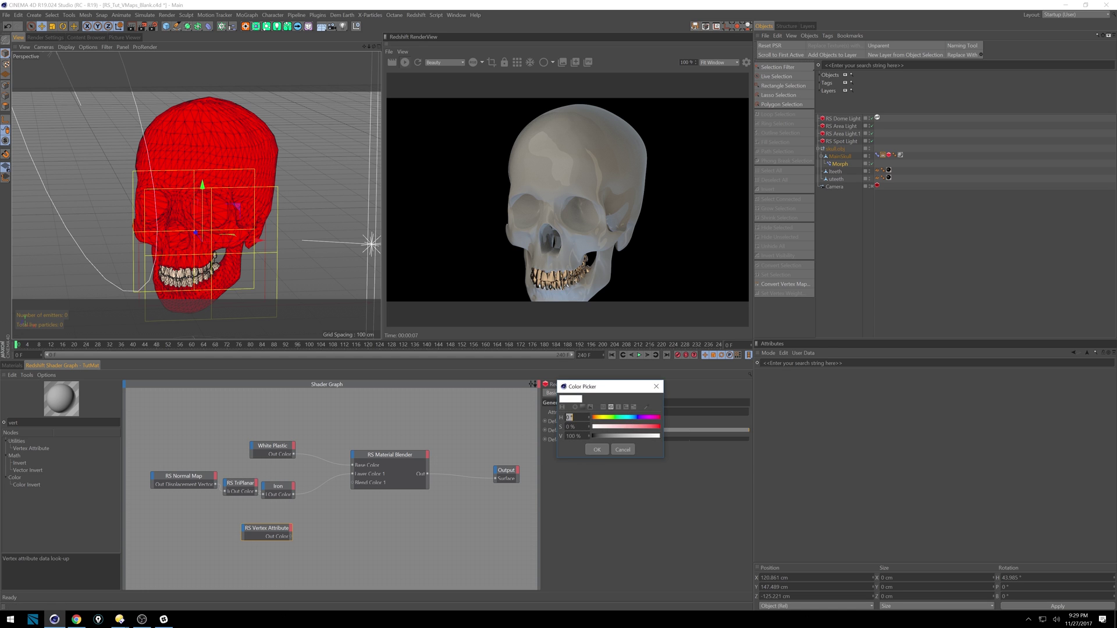
click(596, 451)
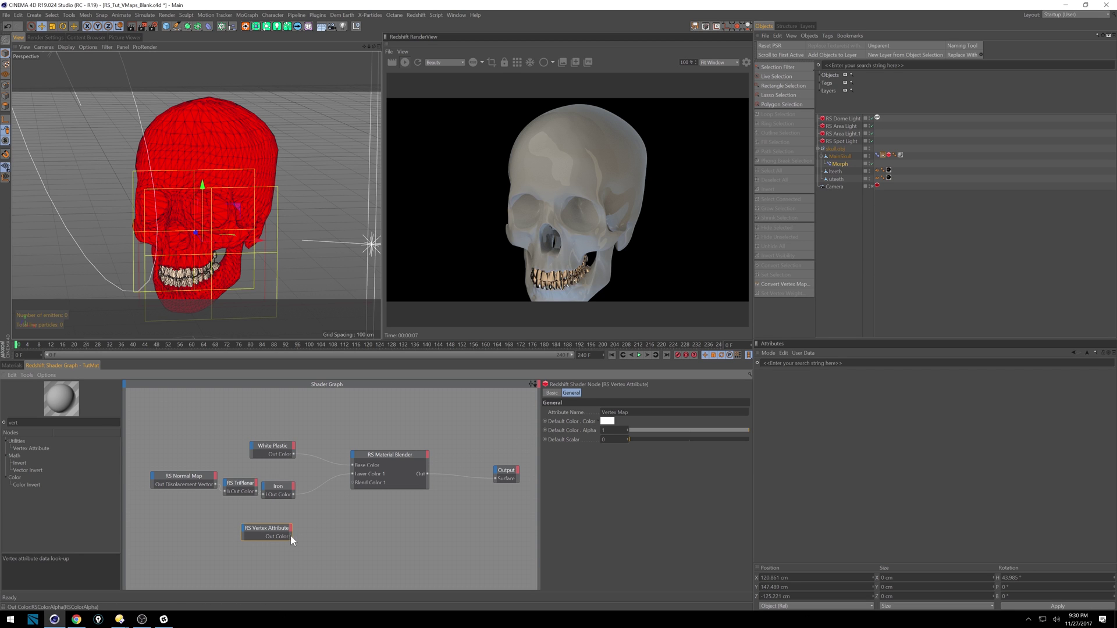
drag(351, 483, 353, 481)
click(402, 464)
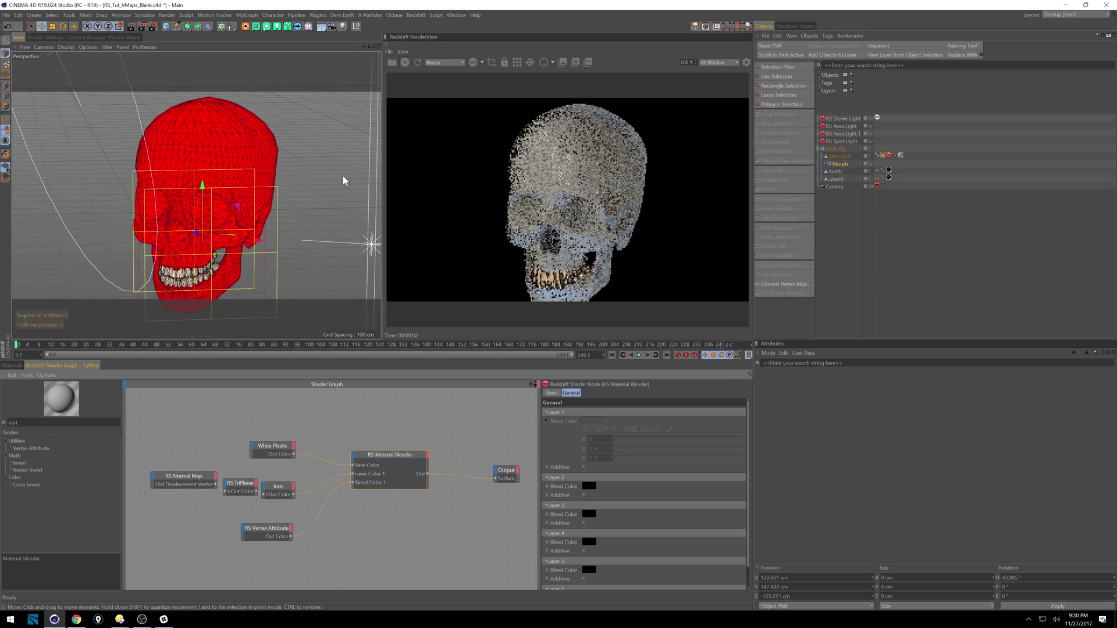
Refresh the render from the skull's side and slide the Morph falloff back through the skull to about X 14 cm, Z -14 cm
alt+drag(280, 232, 159, 205)
alt+middle_drag(158, 204, 187, 211)
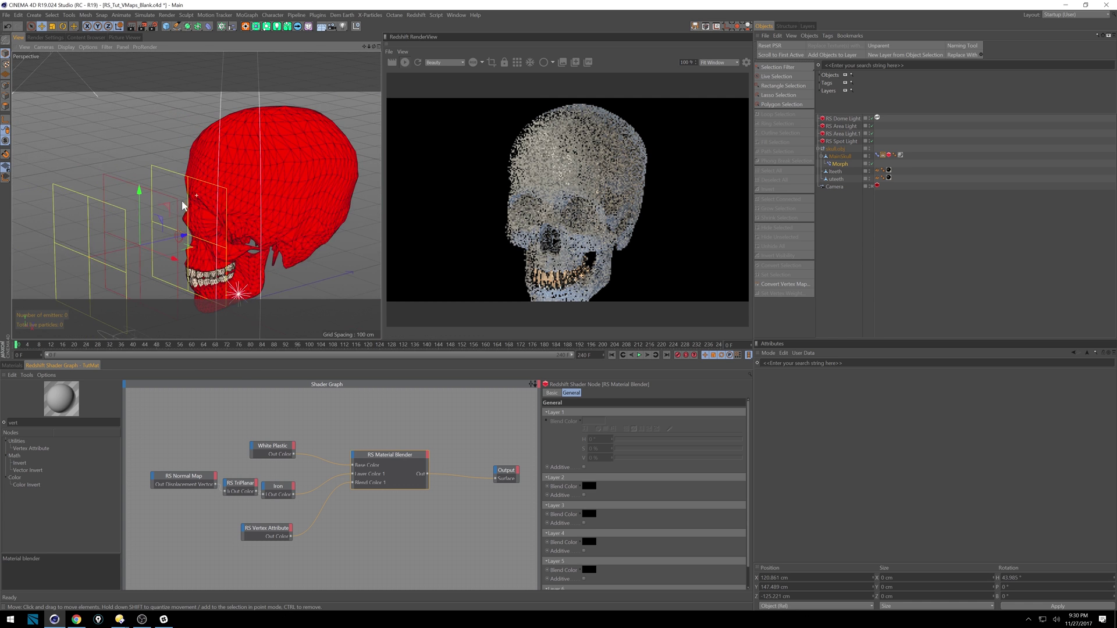
right_click(209, 192)
click(420, 60)
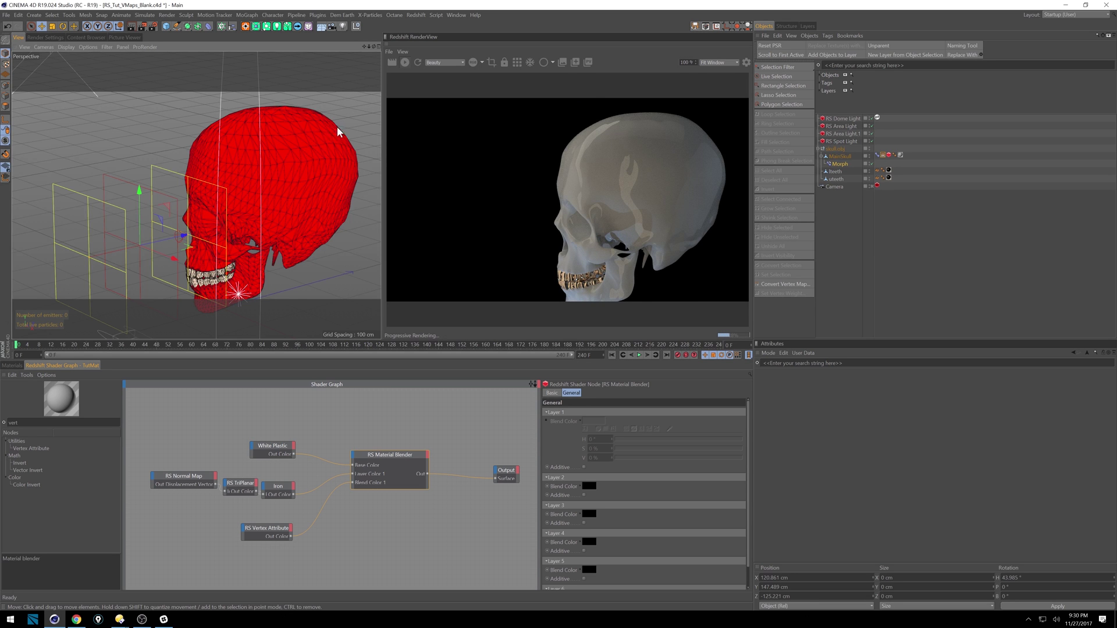
alt+drag(336, 127, 274, 173)
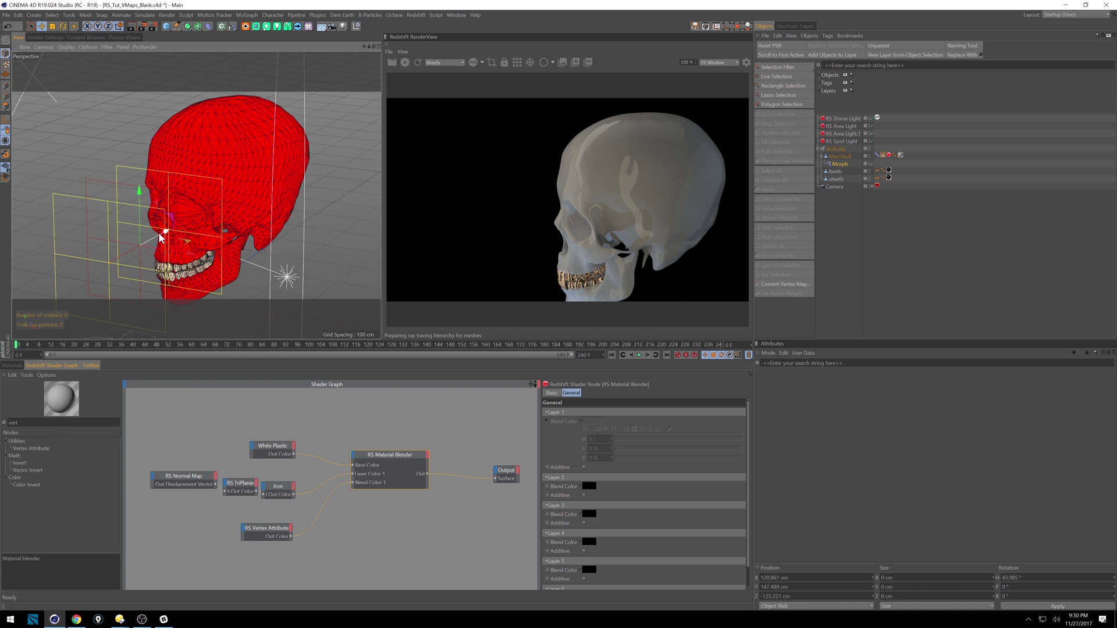
drag(158, 232, 205, 215)
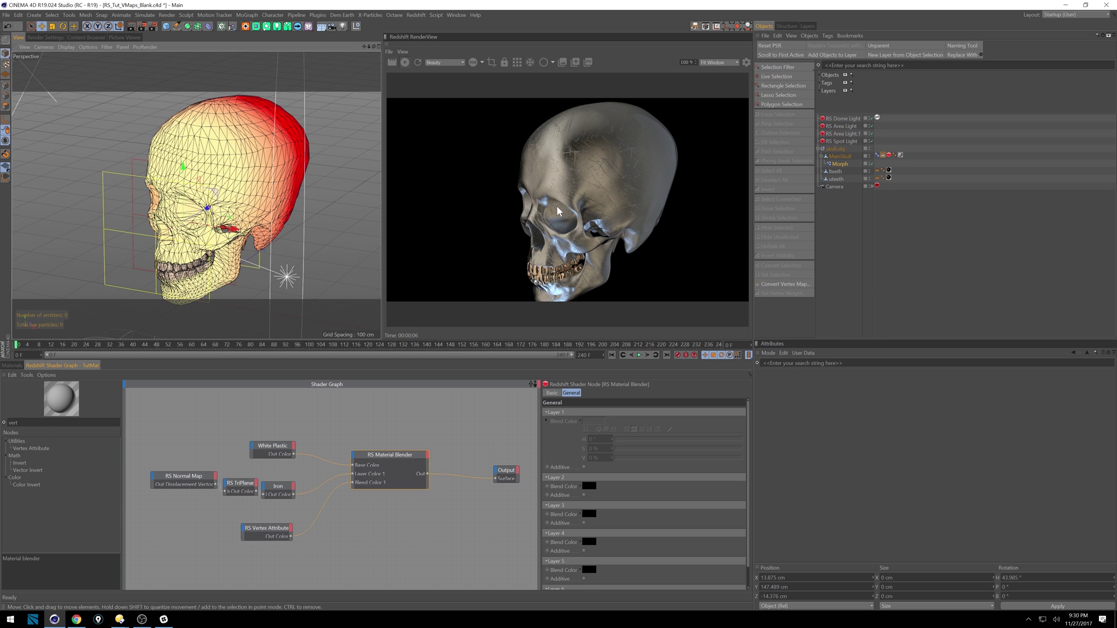
Change White Plastic's diffuse color to magenta with hue 300°, saturation 100% and value 76%
mouse_move(324, 197)
alt+mouse_down()
mouse_move(243, 190)
mouse_move(264, 184)
alt+mouse_up()
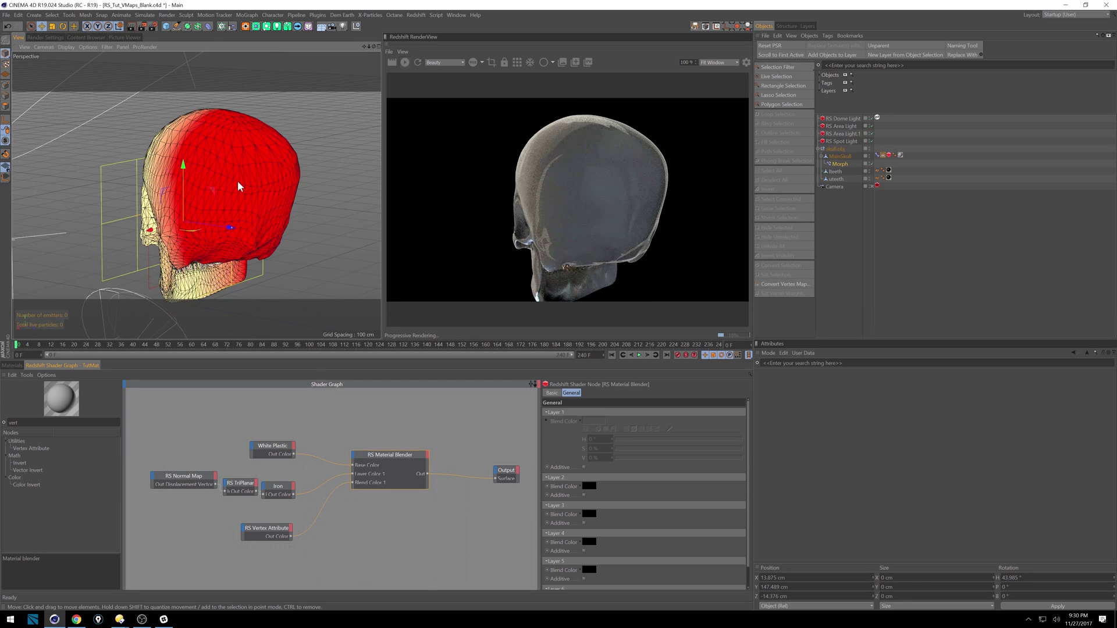
drag(319, 425, 248, 460)
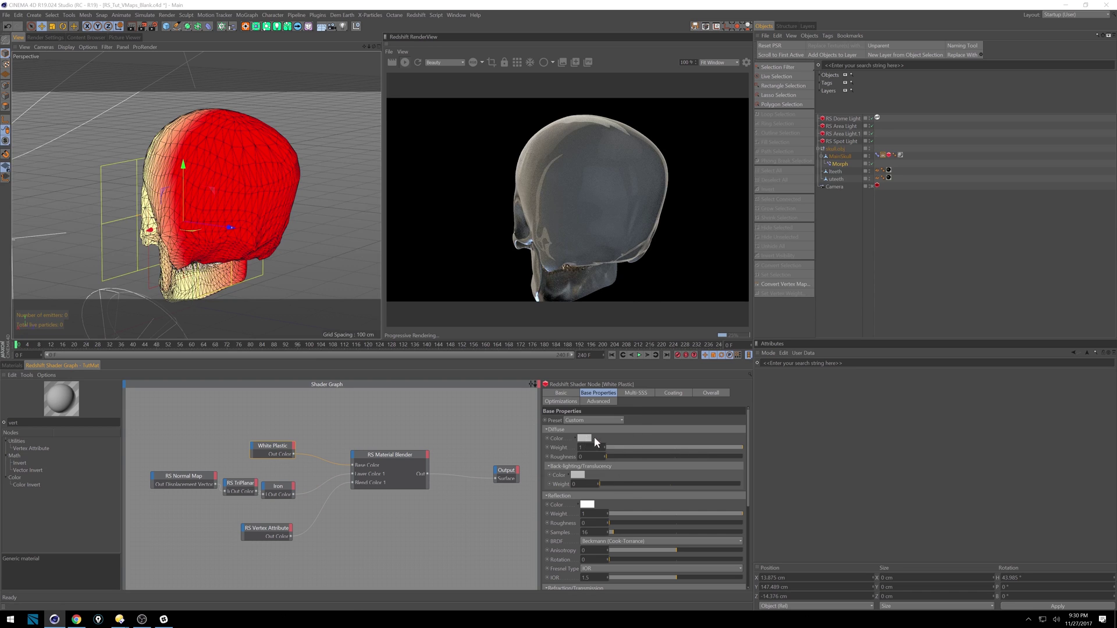
click(589, 449)
click(625, 434)
drag(623, 444, 666, 448)
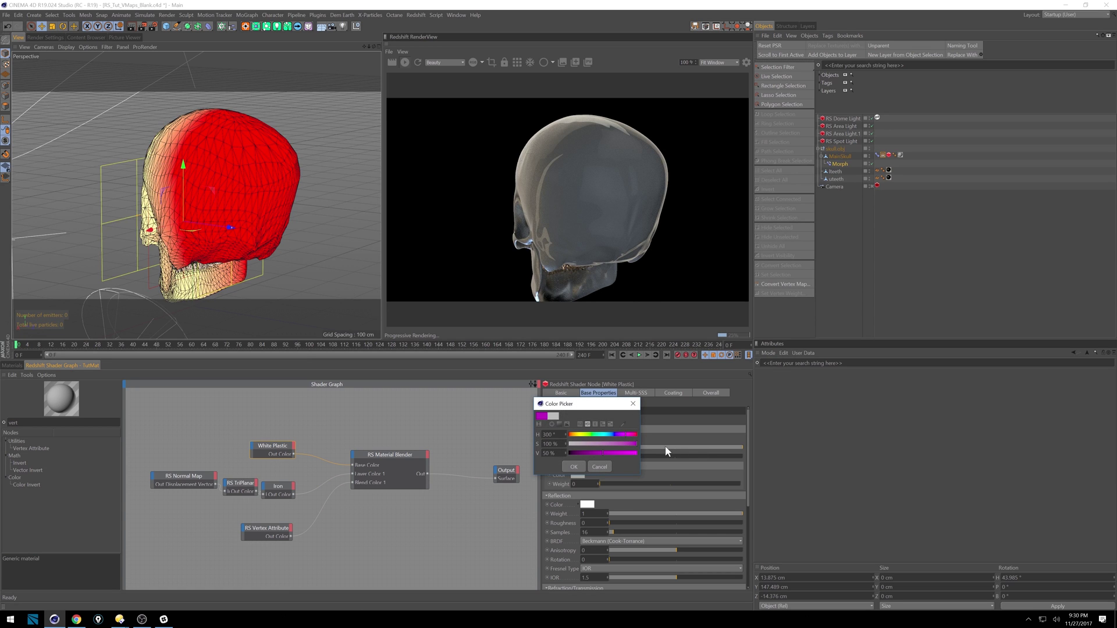
click(622, 454)
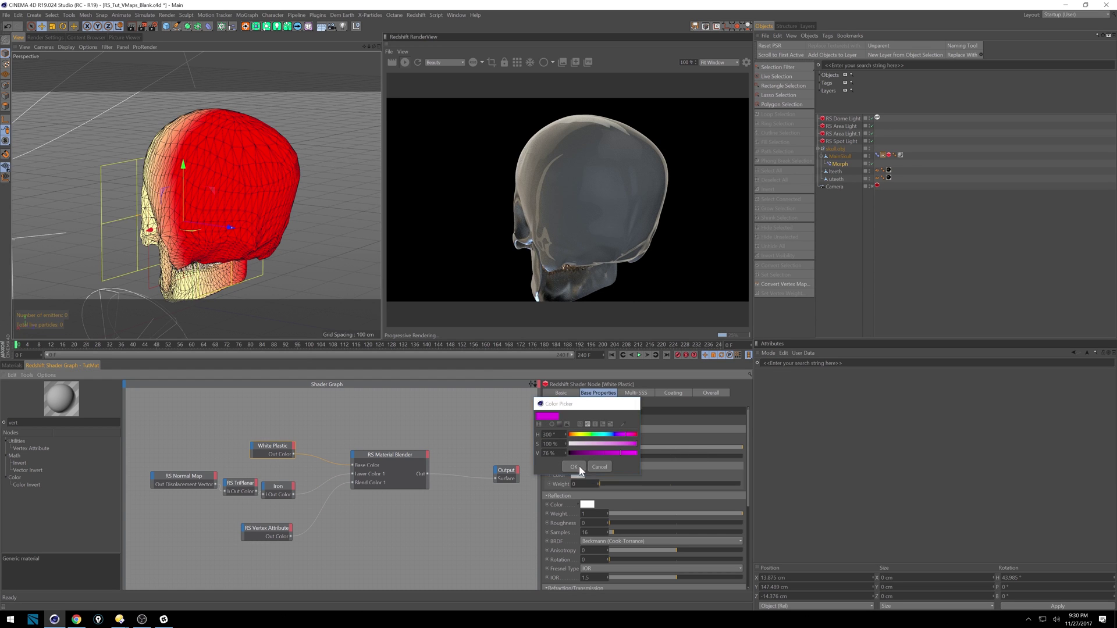
click(573, 467)
alt+drag(114, 201, 209, 217)
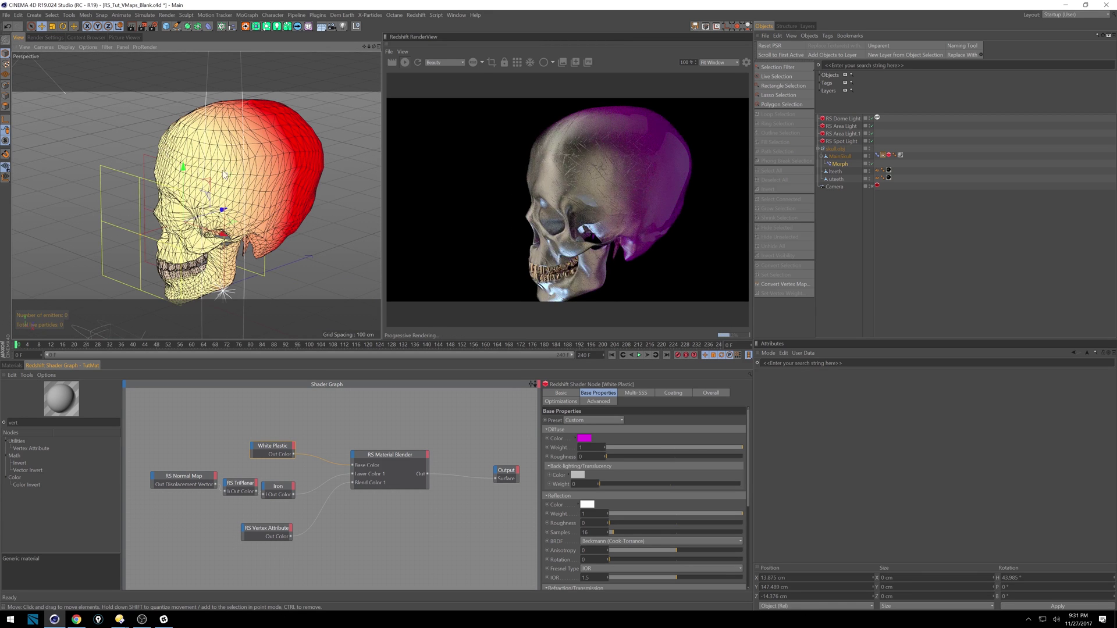
Switch the Morph deformer's falloff shape to Noise
click(846, 165)
click(817, 399)
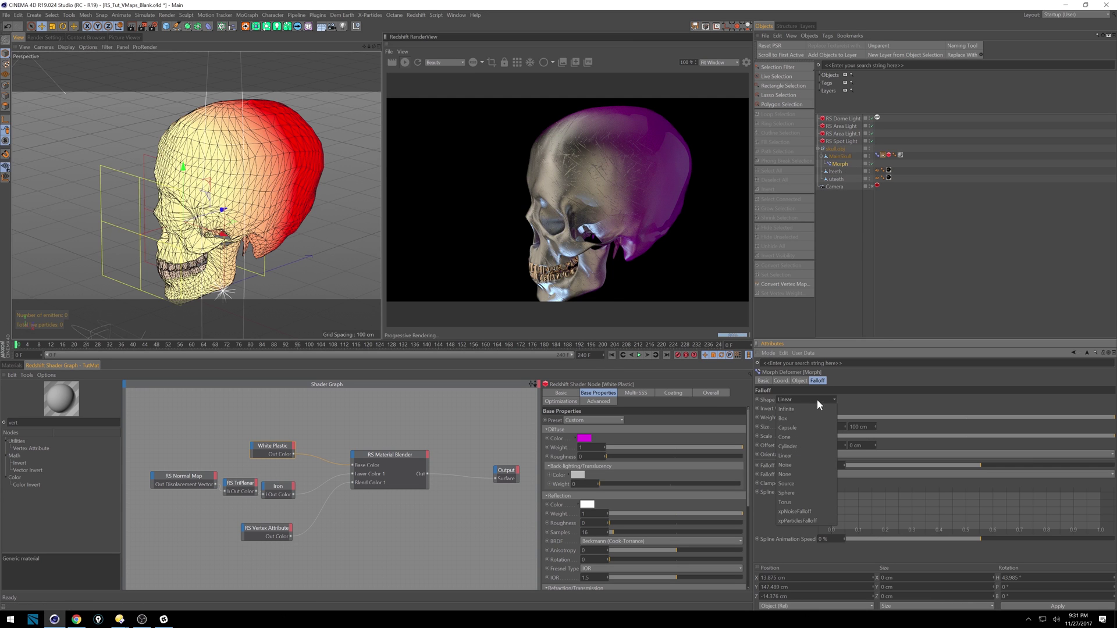
click(807, 469)
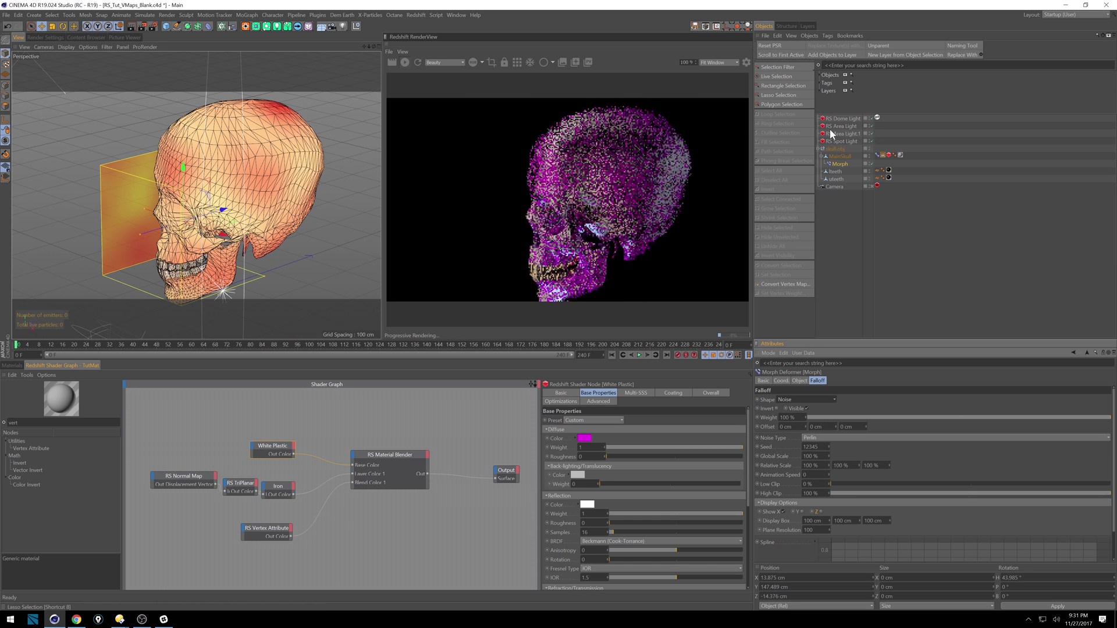
Set the noise falloff's Low Clip to 17% and High Clip to 78%
drag(851, 483, 856, 484)
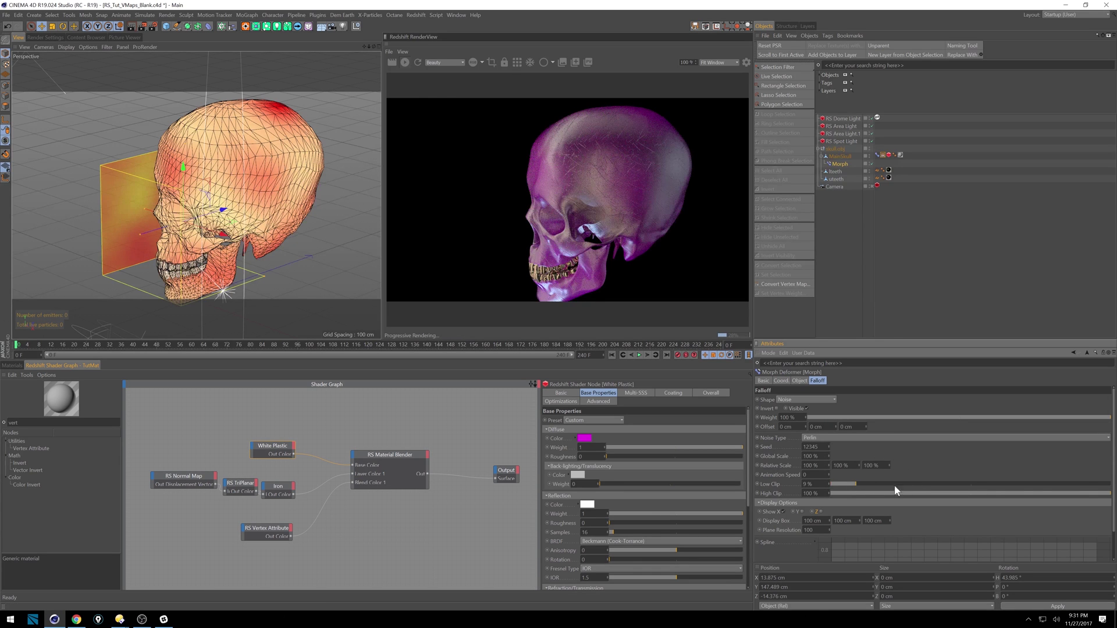
drag(1085, 493, 1050, 497)
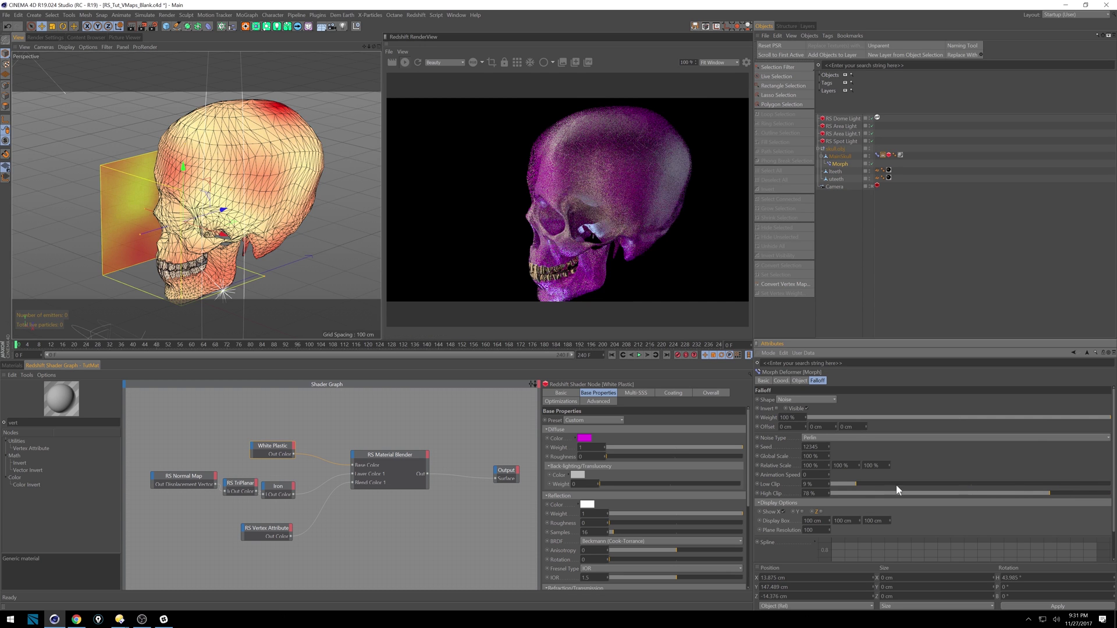
drag(896, 484, 879, 483)
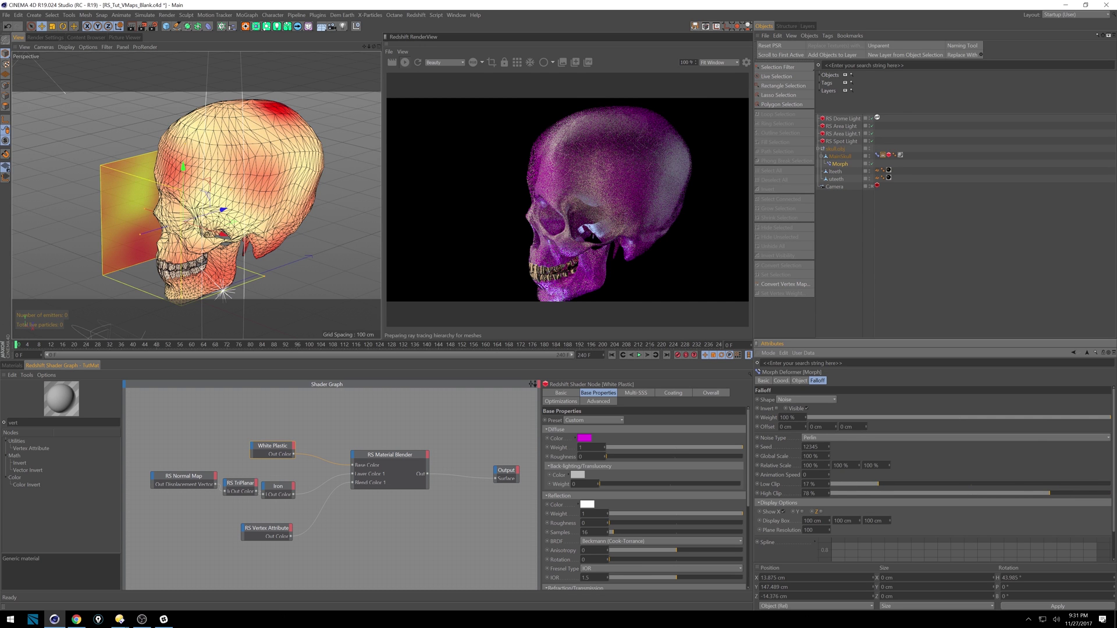
Set the noise falloff's Seed to 12445 and its Display Box to 200 cm on all three axes
drag(828, 446, 842, 418)
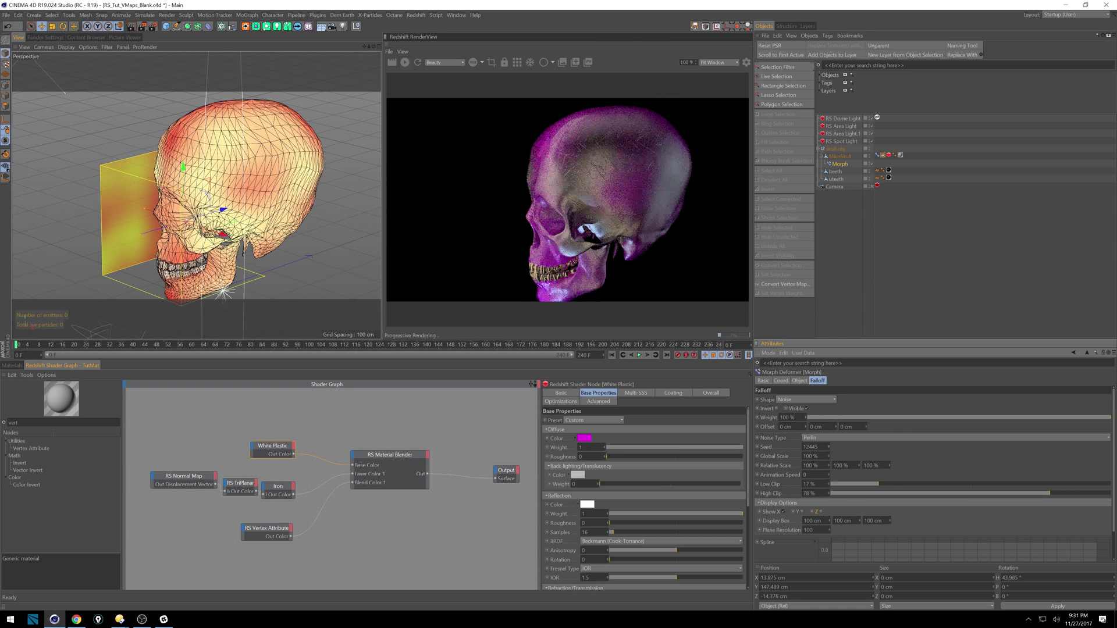
click(817, 465)
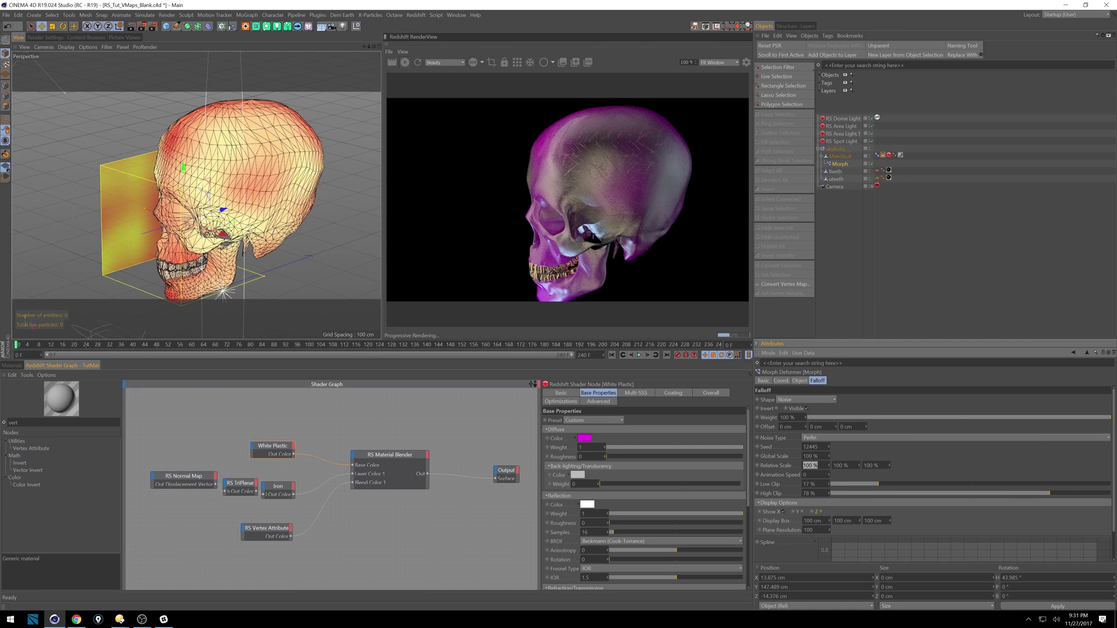
click(813, 521)
text(200)
key(Tab)
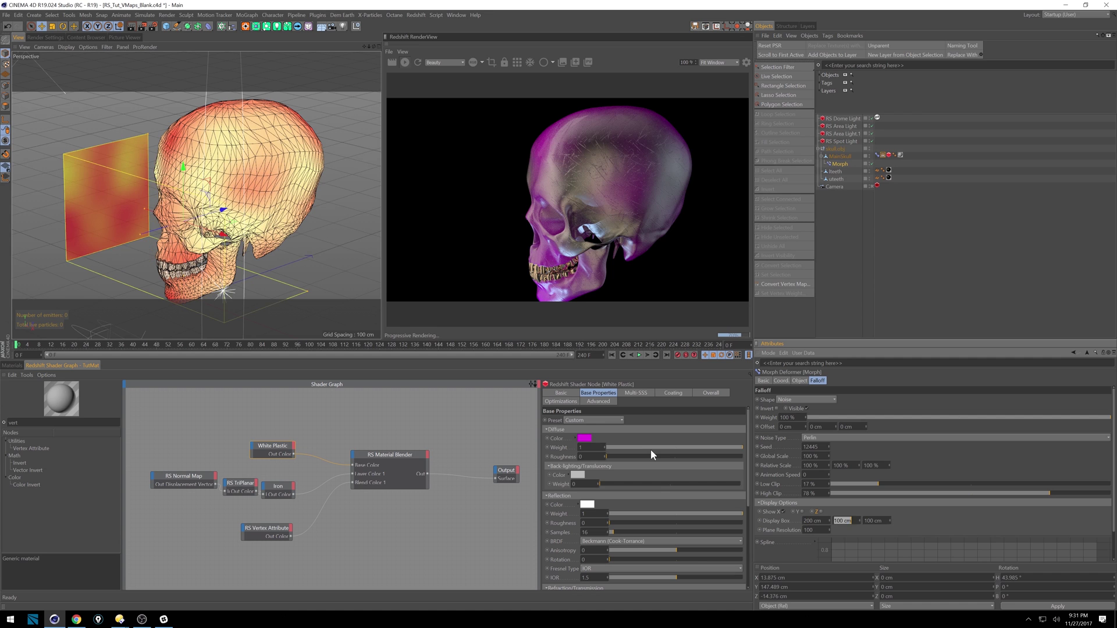
text(200)
key(Tab)
text(200)
key(Return)
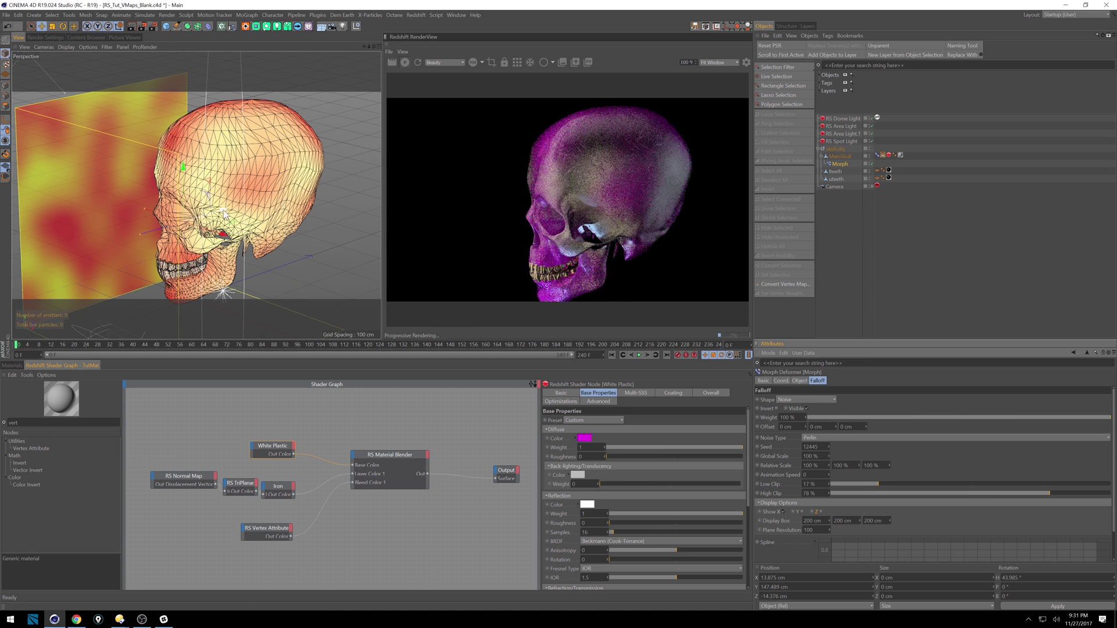
Set the noise falloff's High Clip to 62% and Low Clip to 38%, and slide it across the skull to about X -70 cm, Z 237 cm
drag(225, 216, 336, 196)
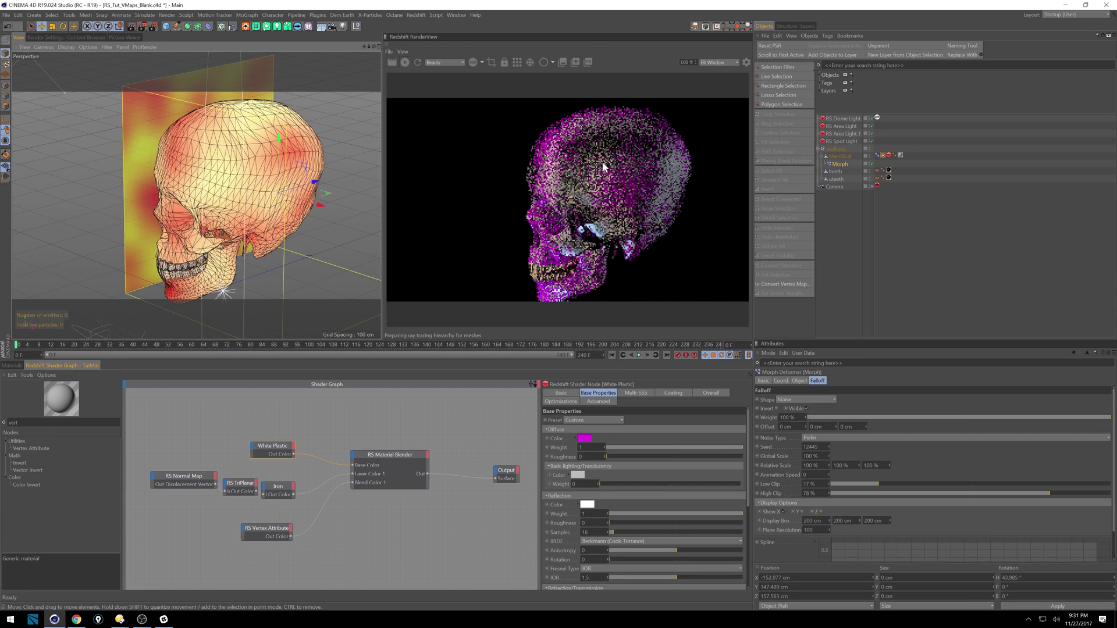
alt+drag(190, 163, 175, 125)
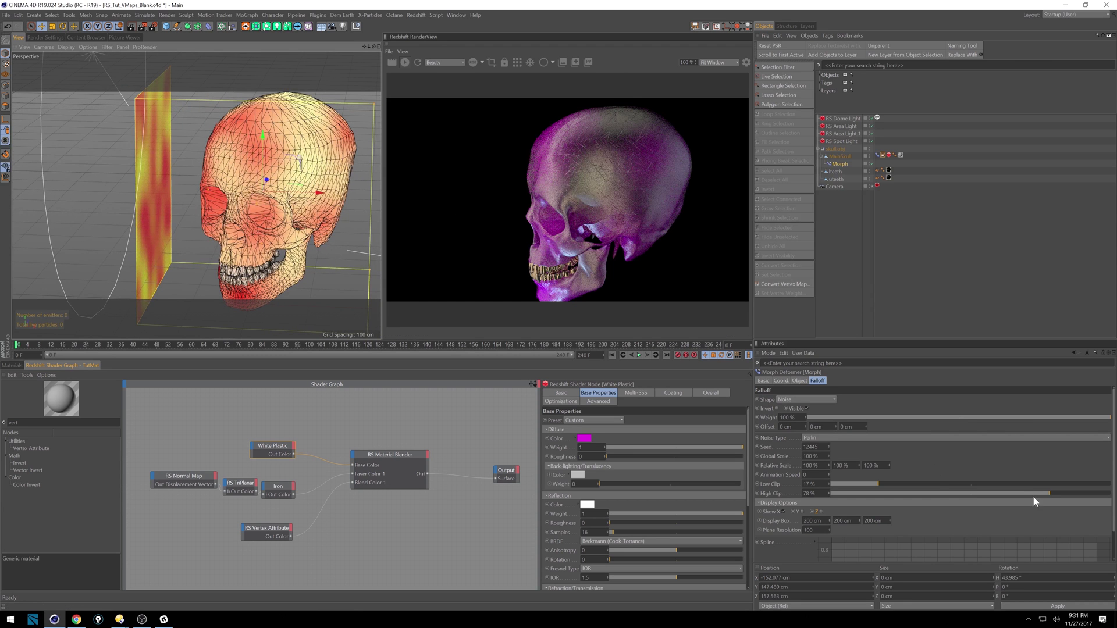
drag(1032, 495, 1006, 493)
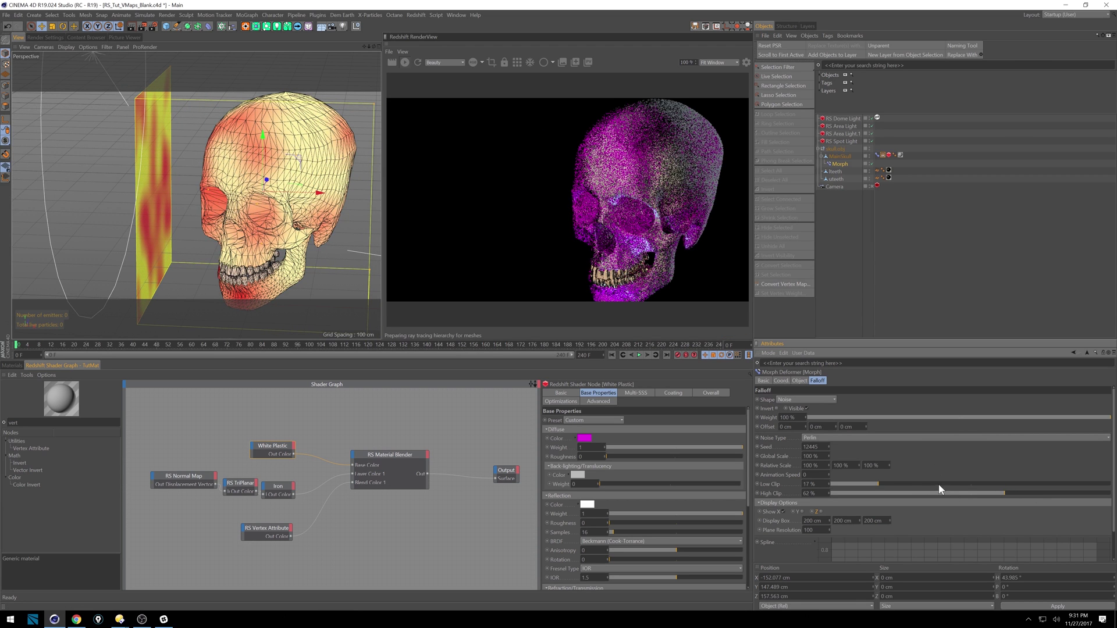
drag(881, 483, 937, 482)
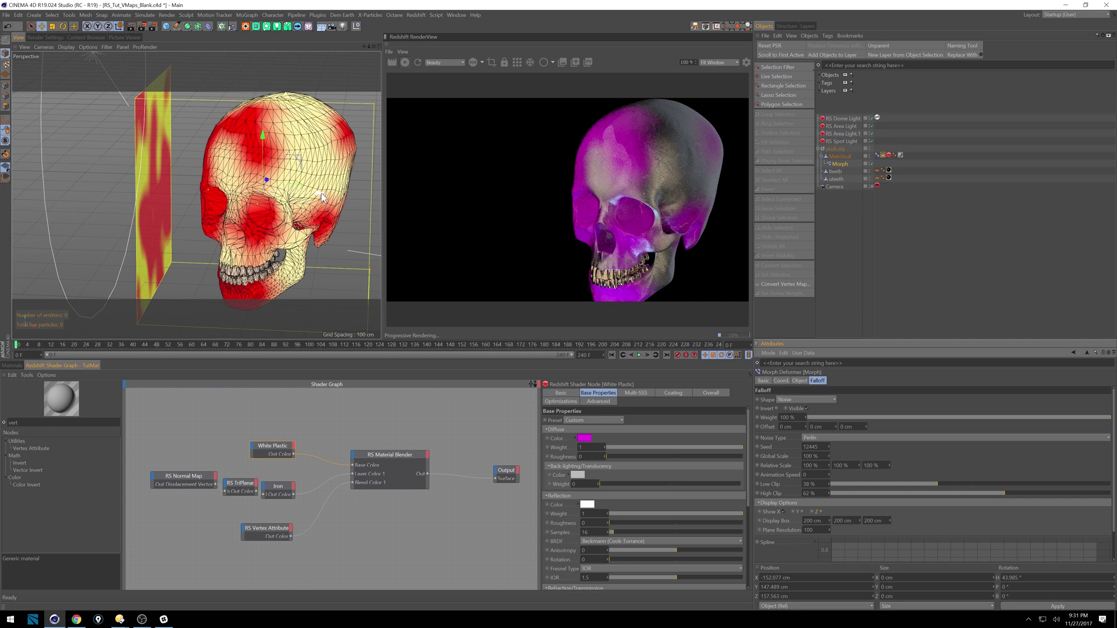
drag(321, 192, 380, 208)
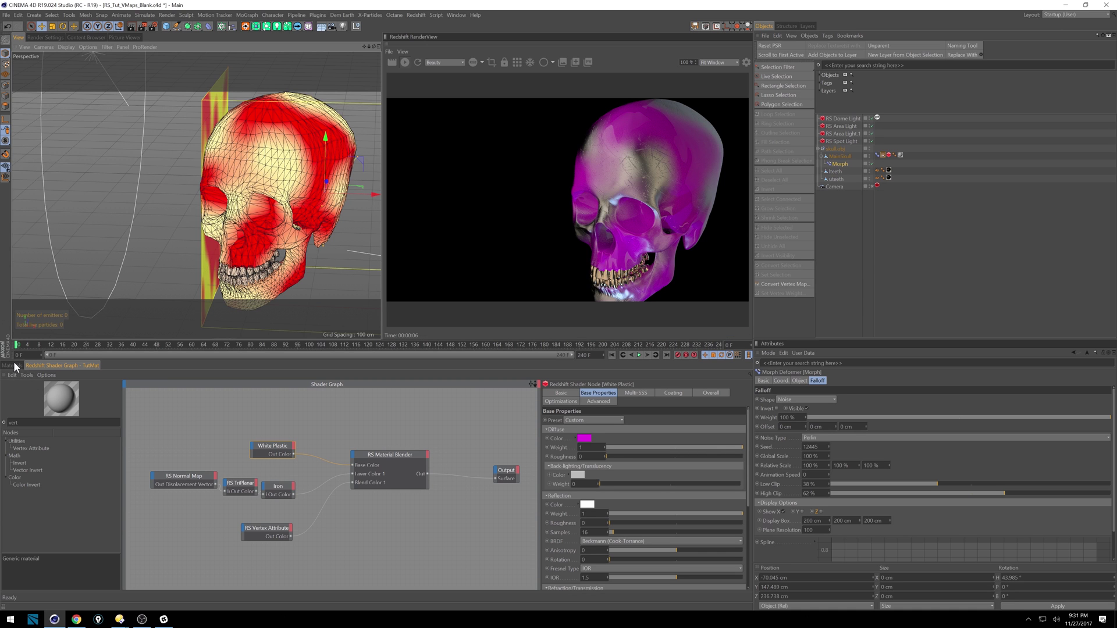
Replace the material on the main skull object with SkullBase
click(12, 365)
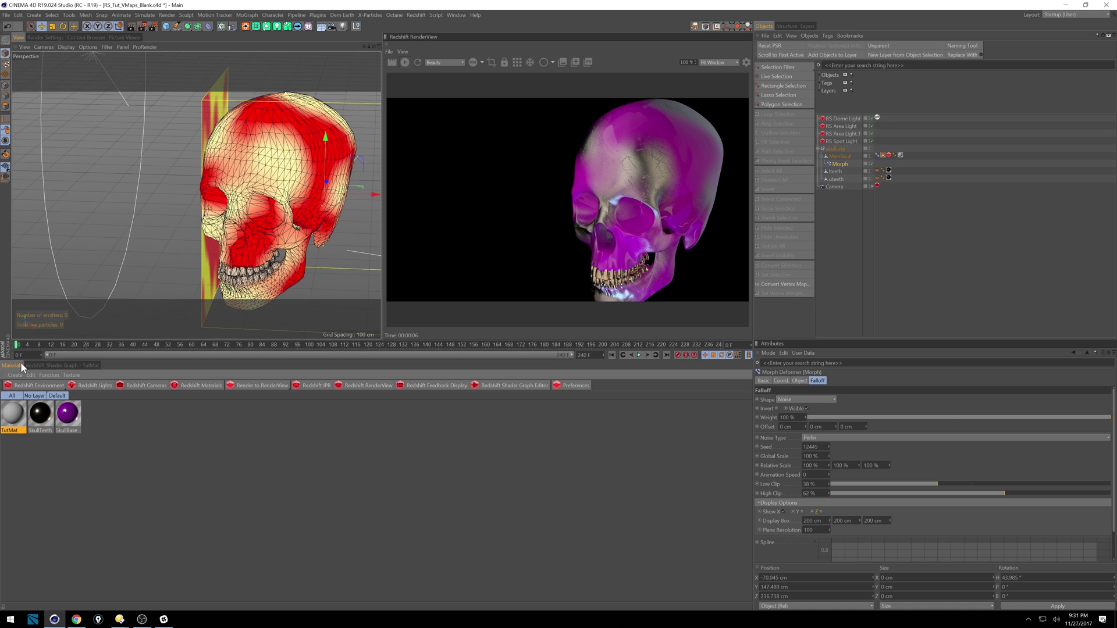
click(71, 420)
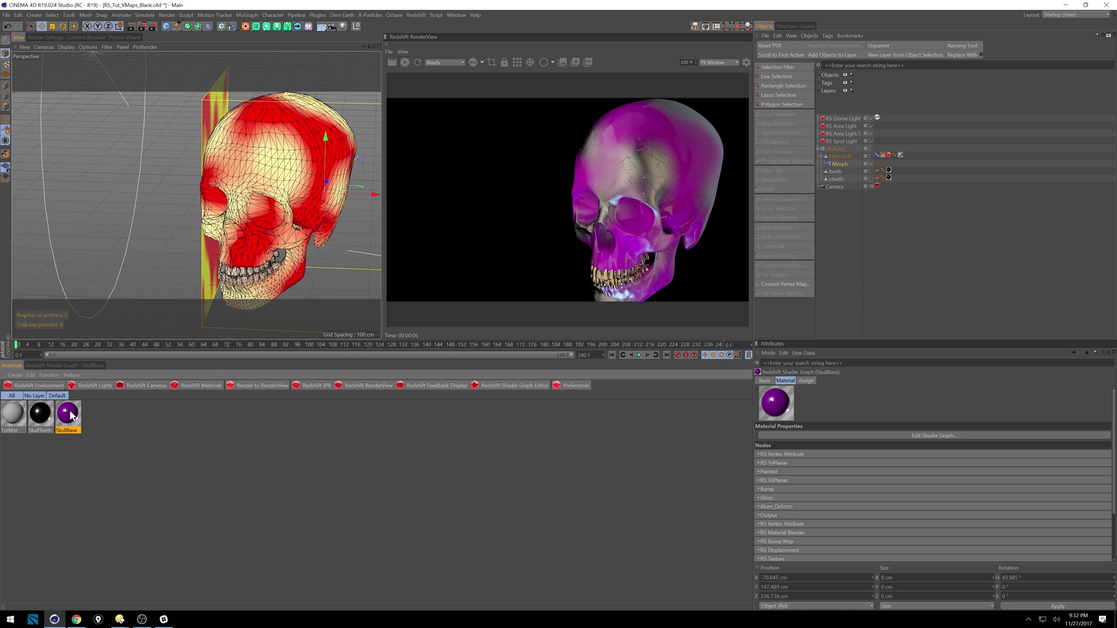
drag(71, 415, 900, 156)
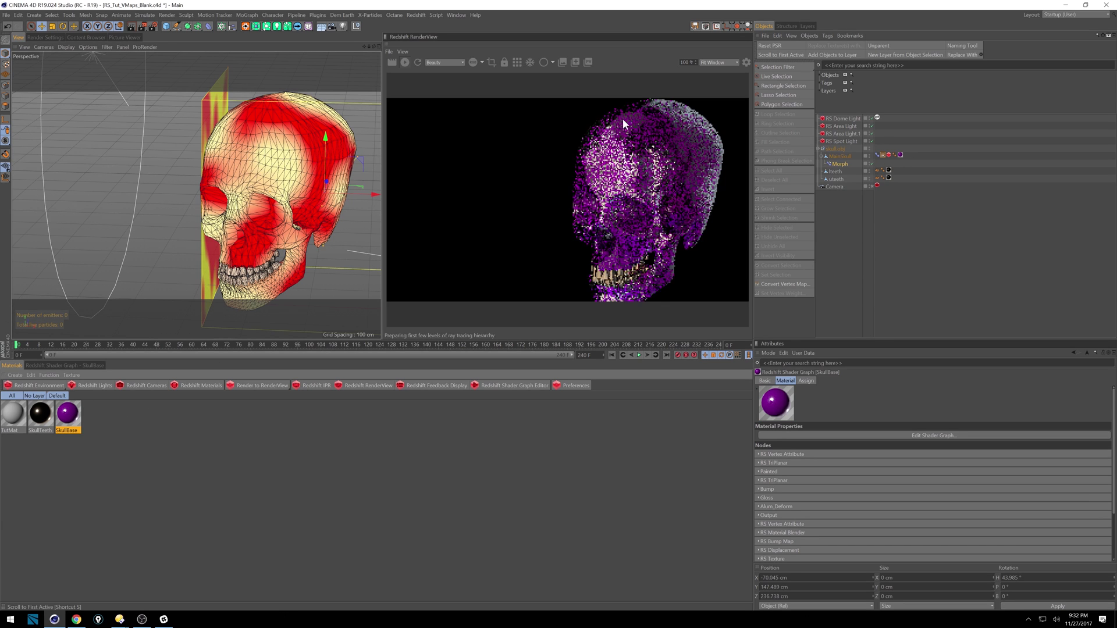
Open the SkullBase shader graph and examine its Painted, Alum_Deform and displacement-side Vertex Attribute nodes
click(80, 366)
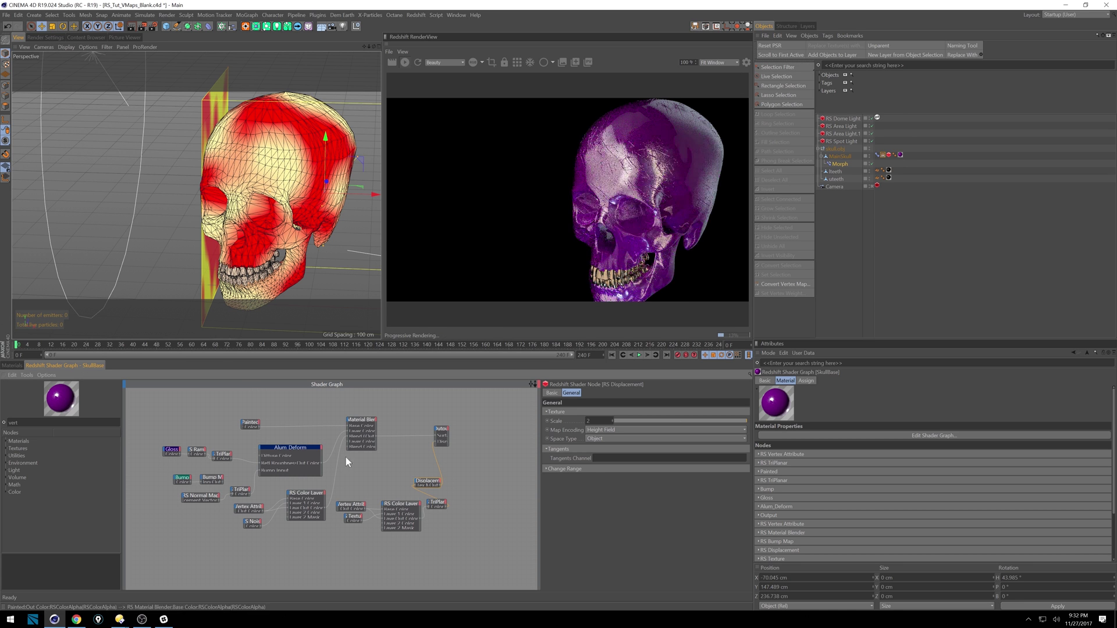
click(252, 425)
drag(255, 425, 276, 420)
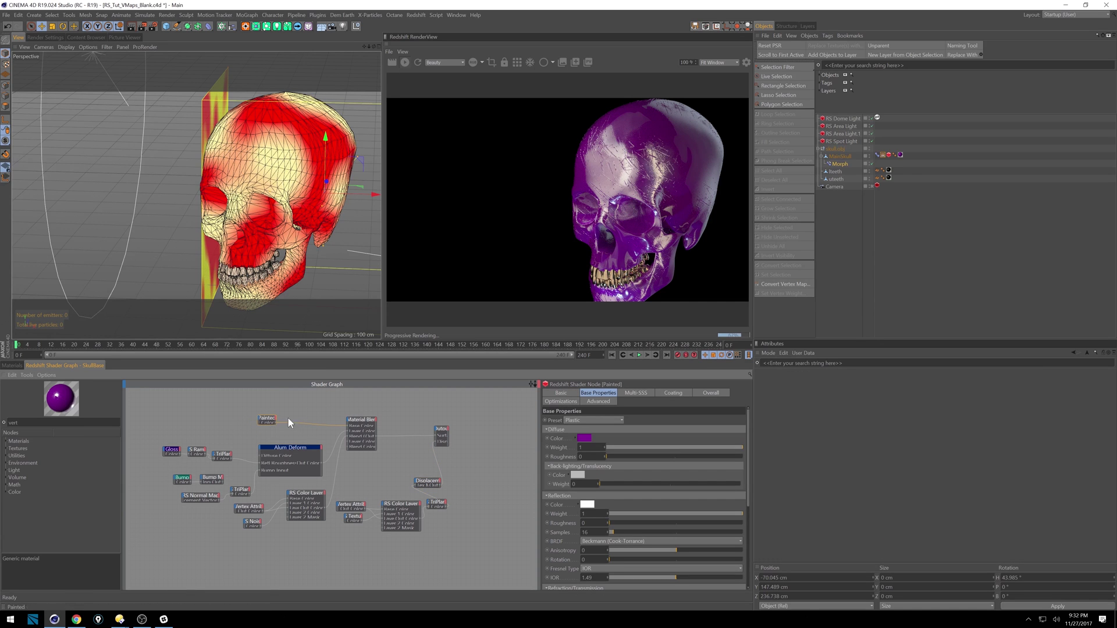
click(293, 449)
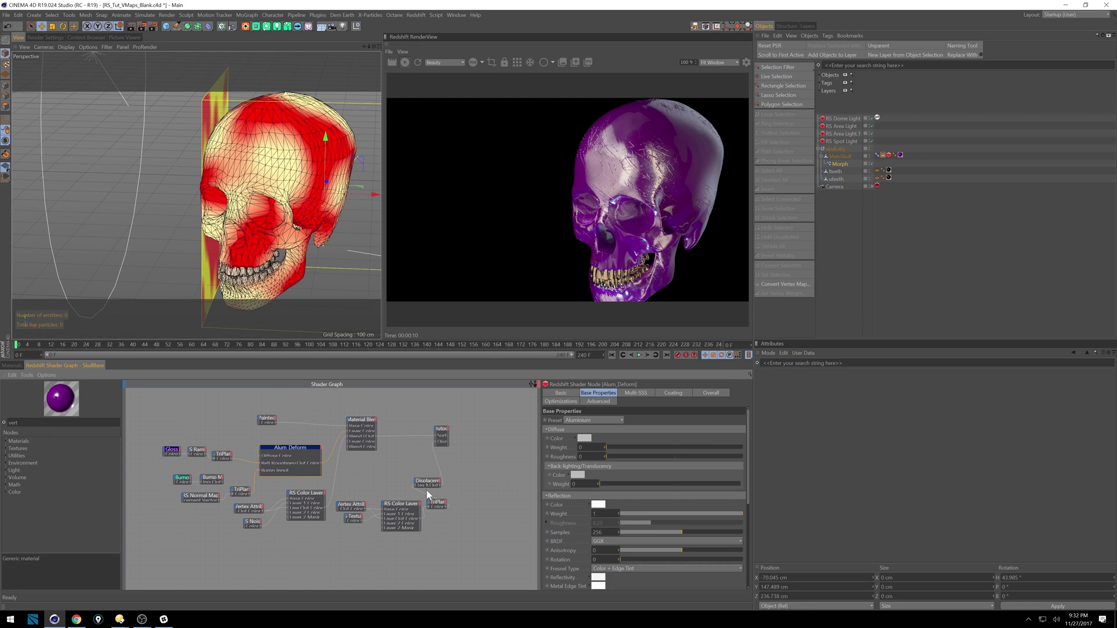
click(353, 506)
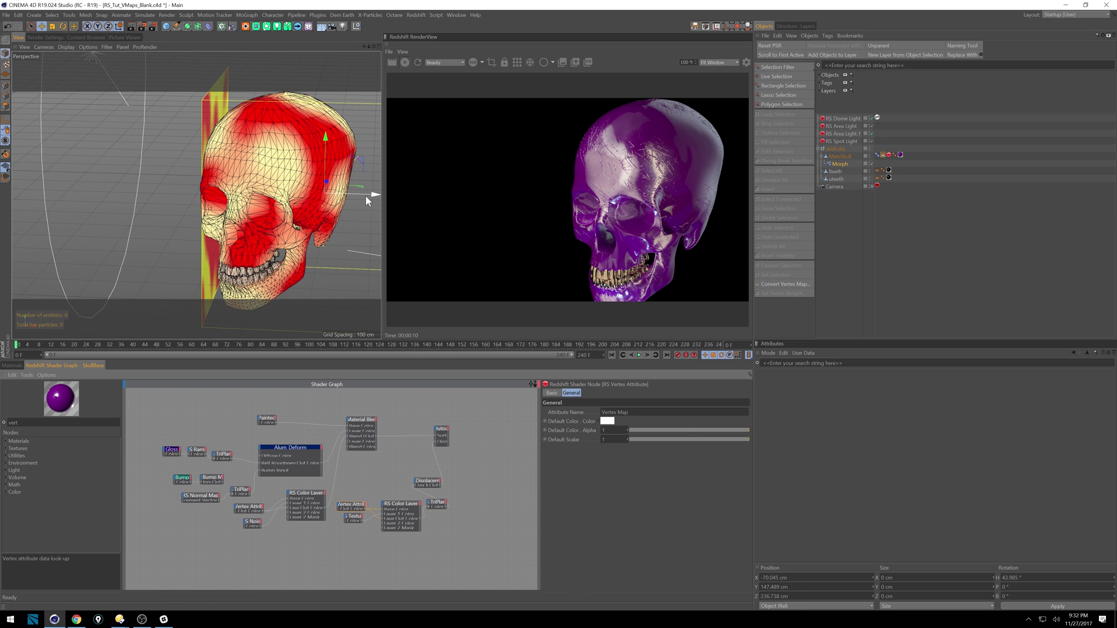
Slide the Morph falloff to about X -196 cm, Z 115 cm and change it to a Sphere shape with Scale 350%
drag(365, 196, 280, 197)
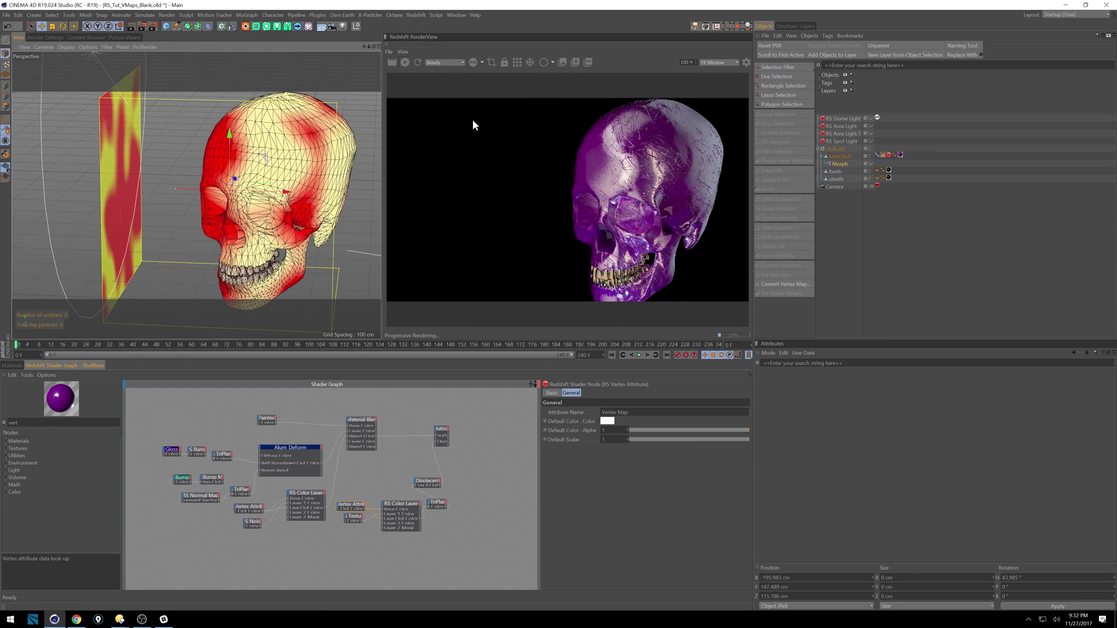
click(843, 163)
click(809, 400)
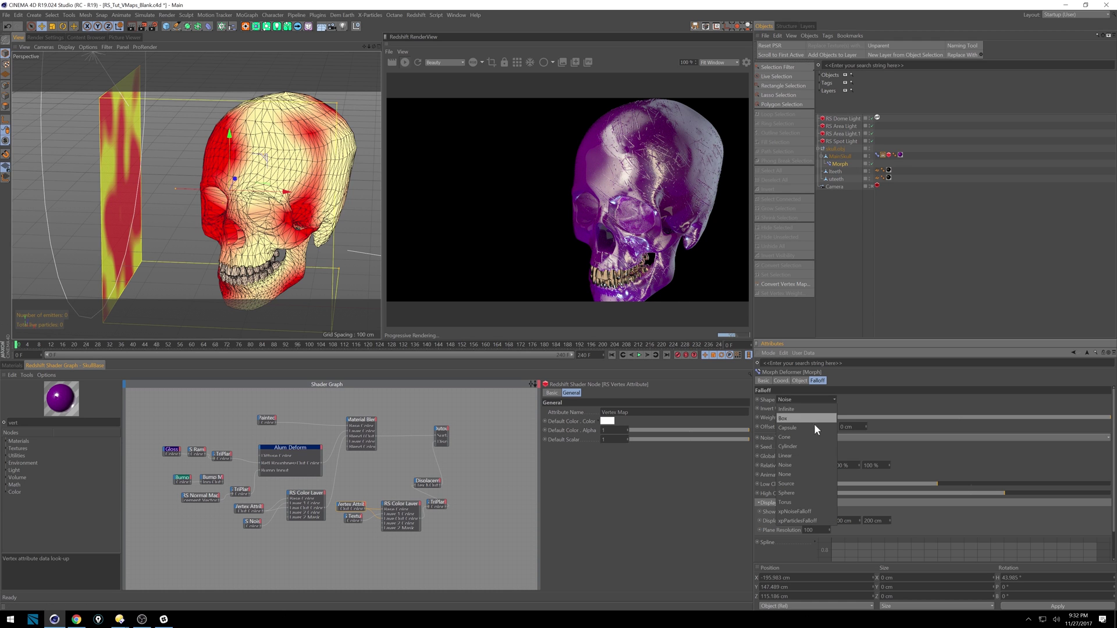
click(800, 493)
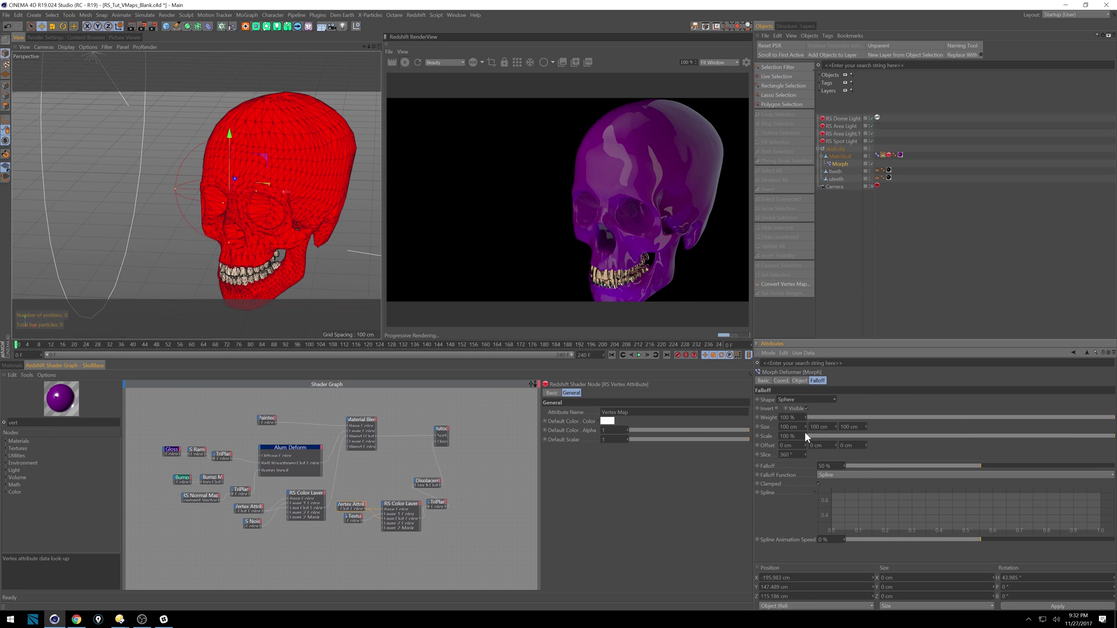
mouse_move(805, 435)
mouse_down()
mouse_move(819, 390)
mouse_move(817, 428)
mouse_up()
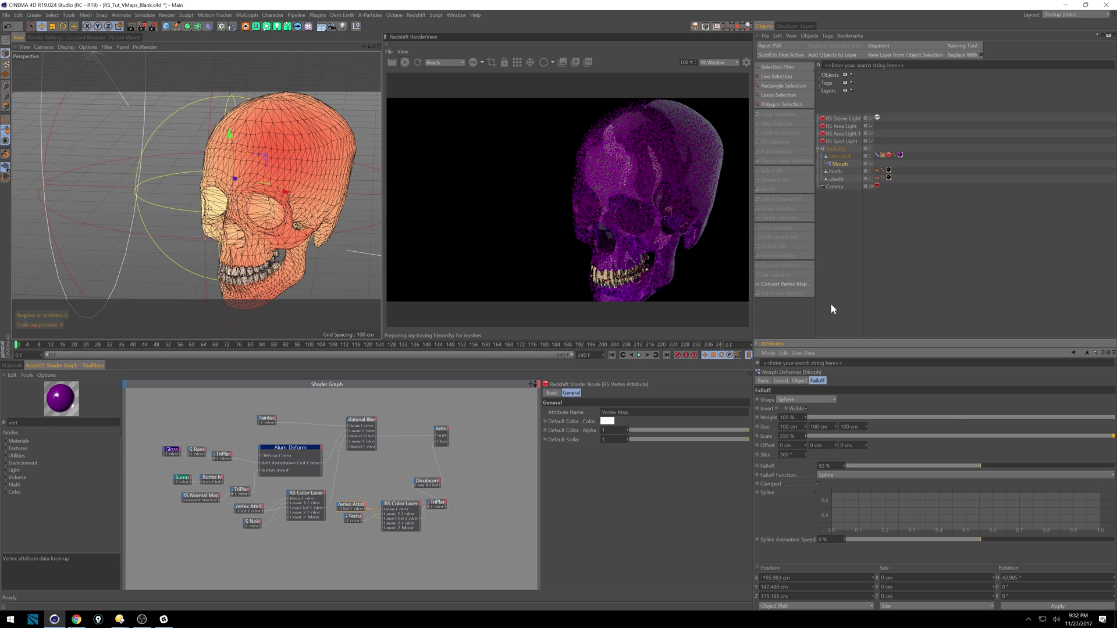
Try the sphere's Falloff at 81% and 44%, and return it to 50%
alt+drag(185, 216, 210, 242)
click(198, 230)
click(851, 164)
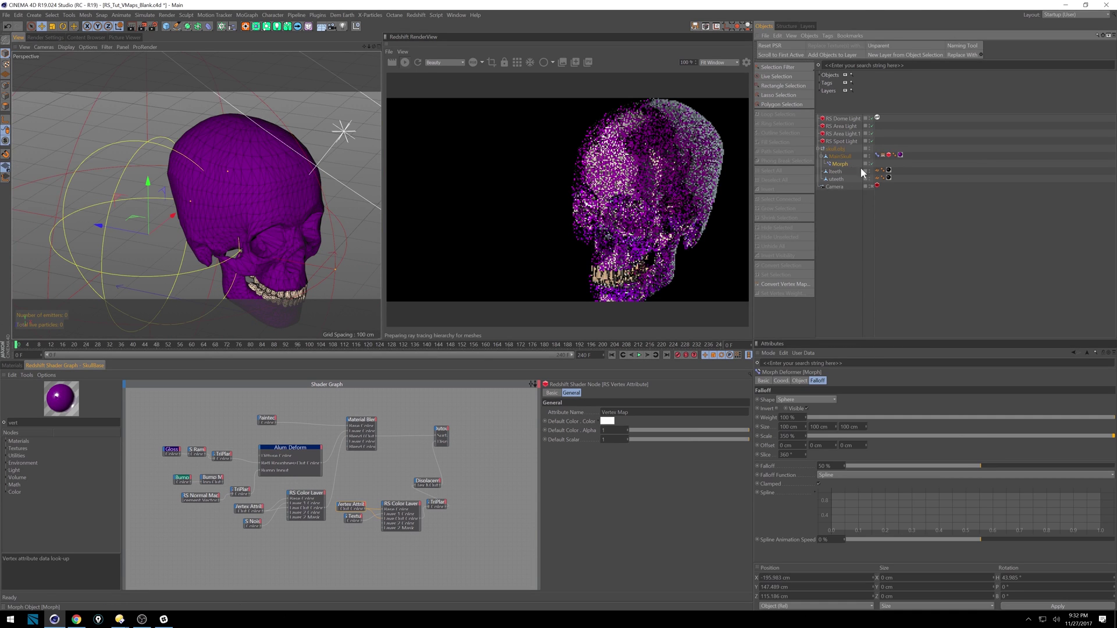
mouse_move(1018, 465)
mouse_down()
mouse_move(1094, 466)
mouse_move(882, 486)
mouse_move(1043, 472)
mouse_move(1031, 470)
mouse_up()
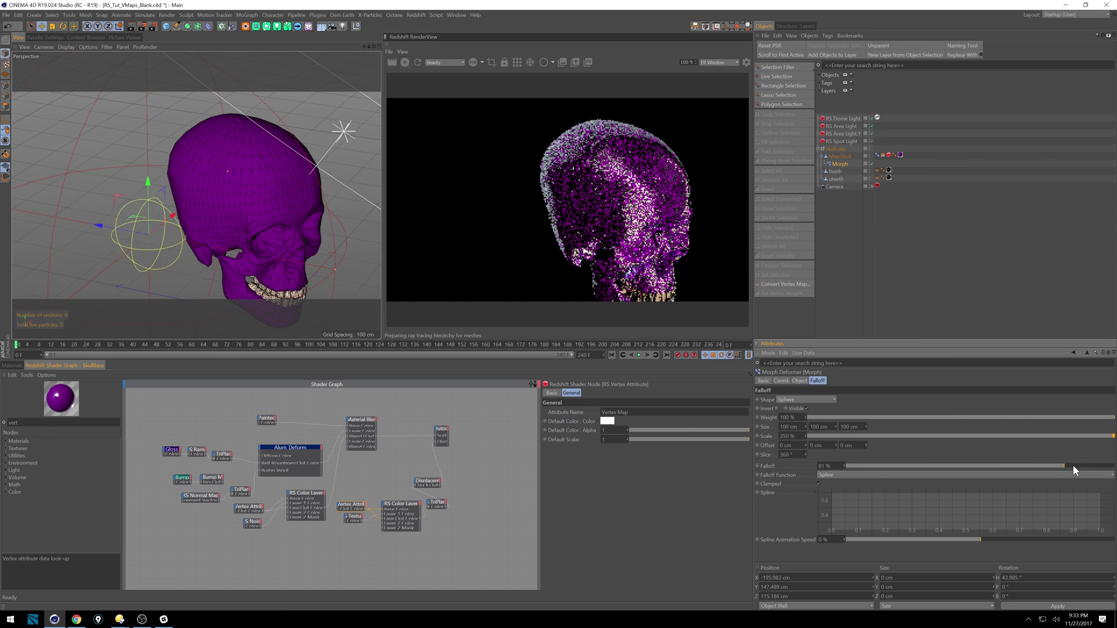
drag(1073, 465, 964, 466)
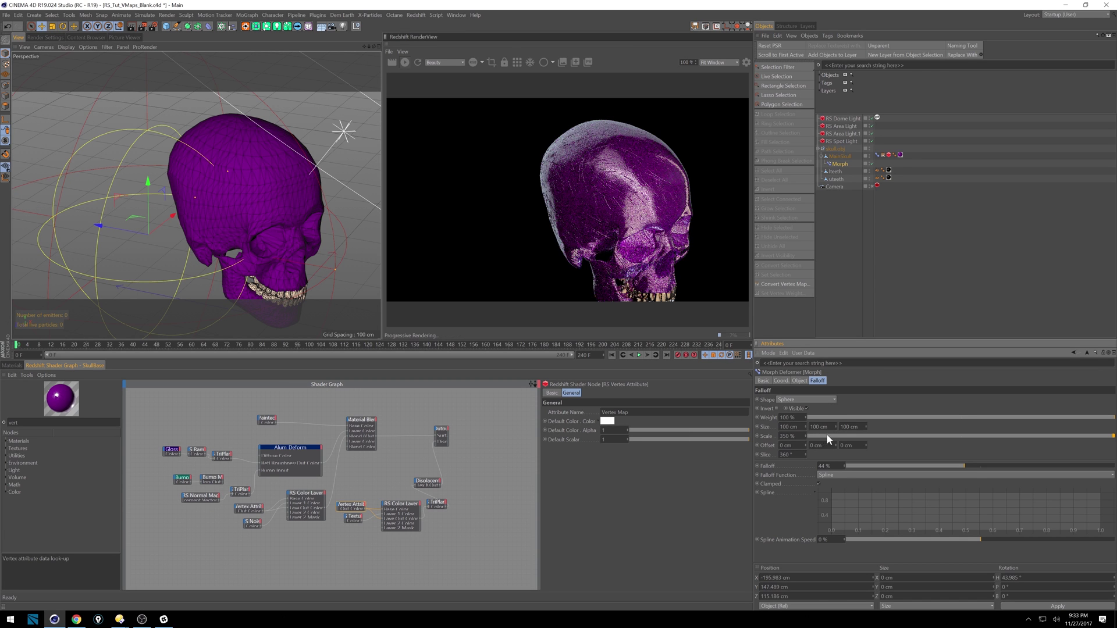
drag(964, 465, 981, 466)
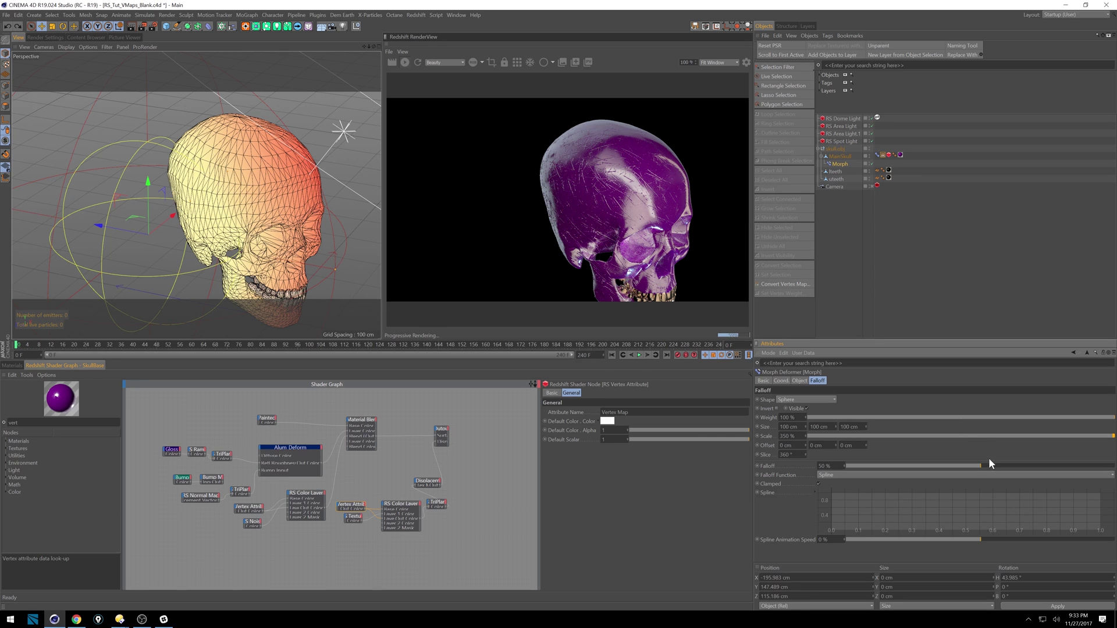
Narrow the sphere falloff's X size to about 38 cm and slide it across the skull to about X -63 cm, Z 243 cm
click(418, 62)
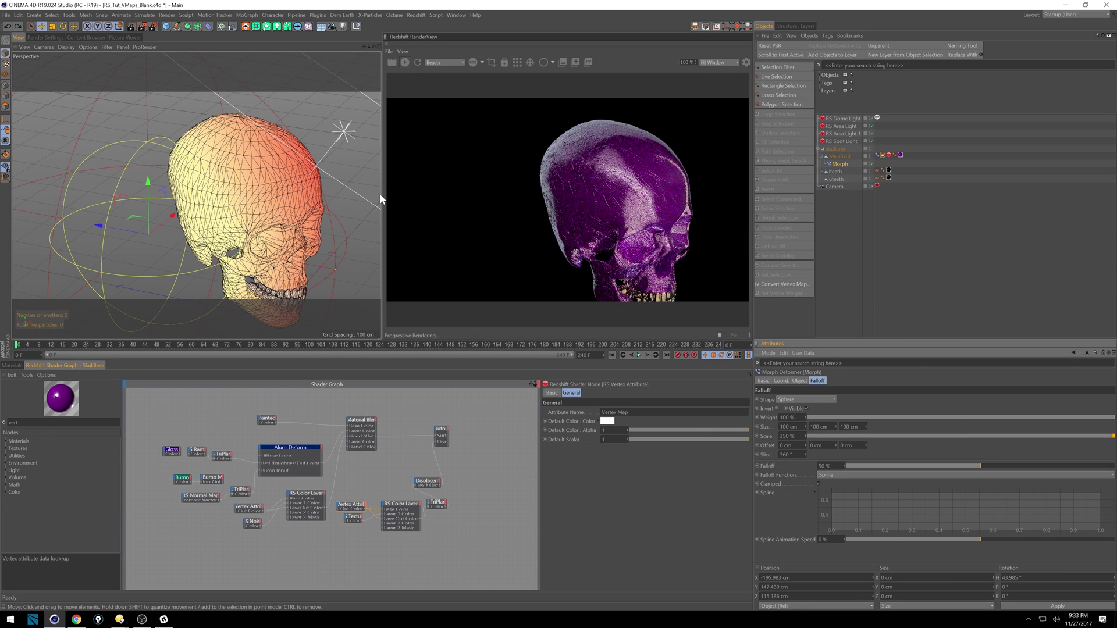
alt+drag(224, 235, 297, 211)
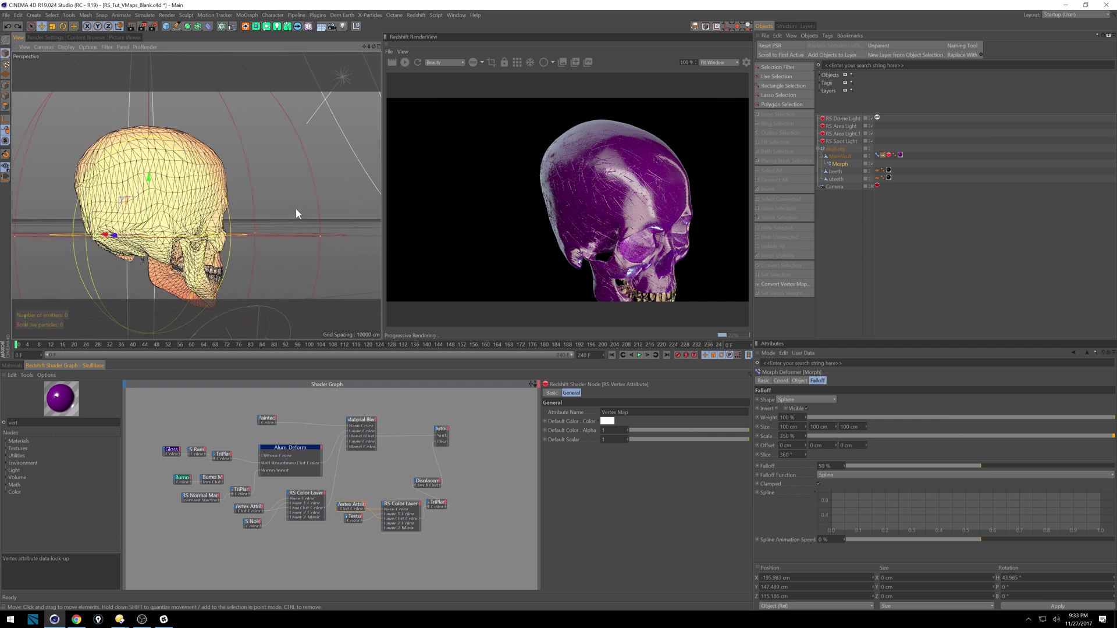
alt+drag(187, 204, 263, 229)
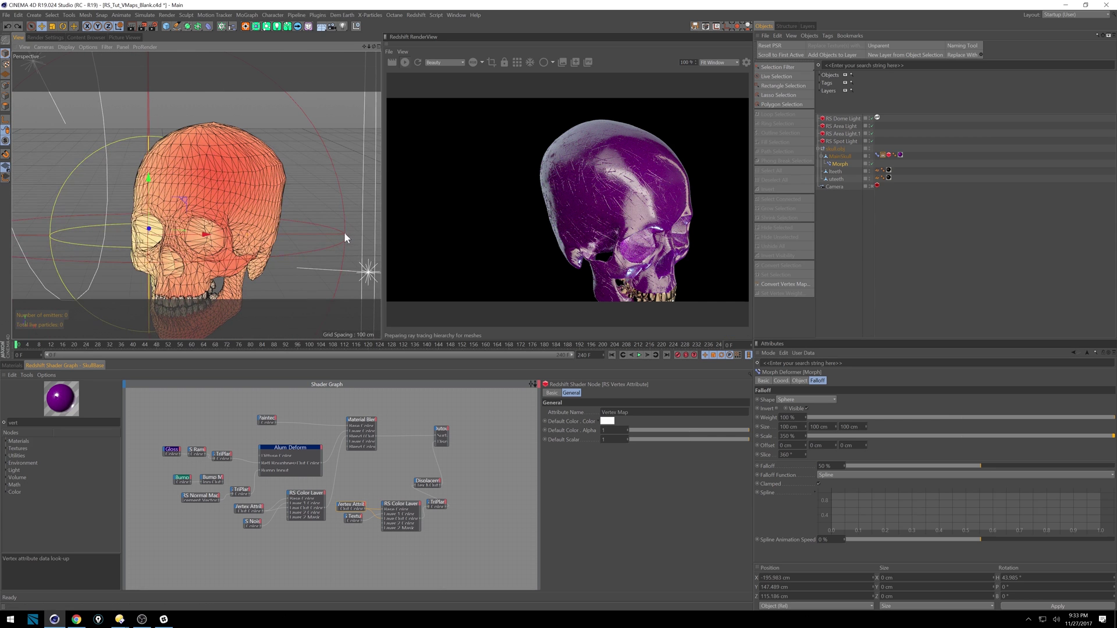
drag(344, 233, 226, 238)
alt+drag(281, 106, 294, 175)
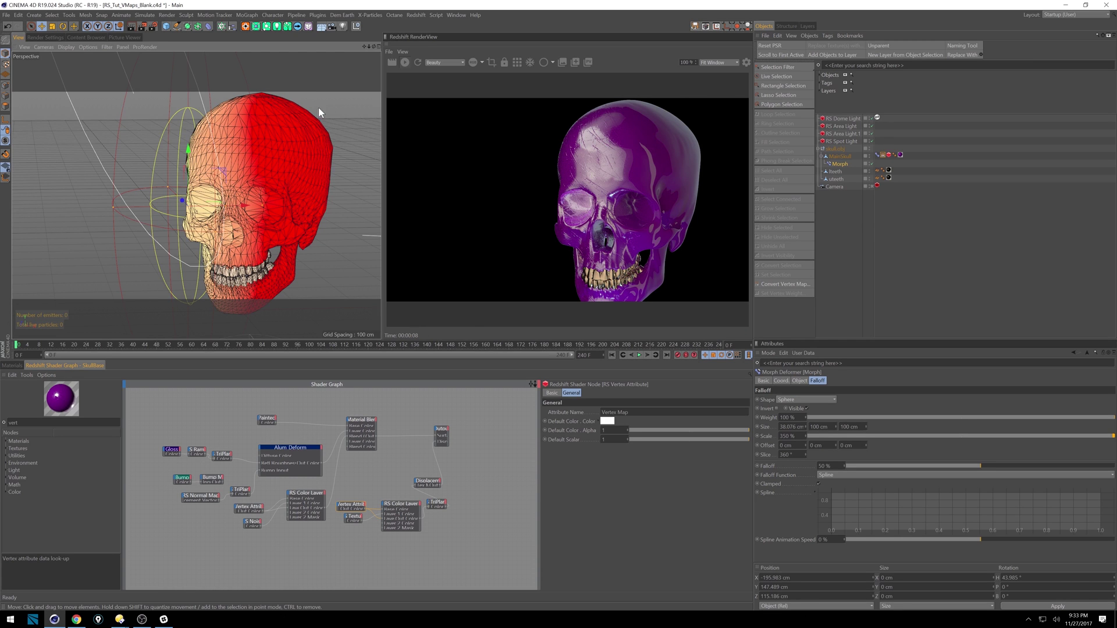
drag(248, 201, 355, 219)
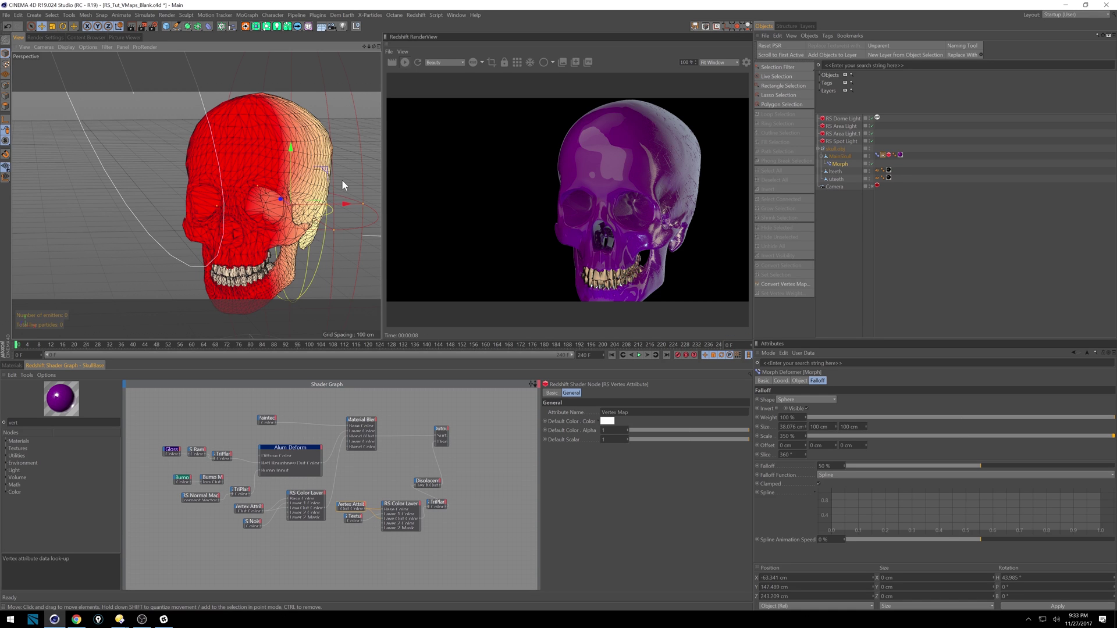
Assign the TutMat material back to the main skull object in place of SkullBase
click(12, 365)
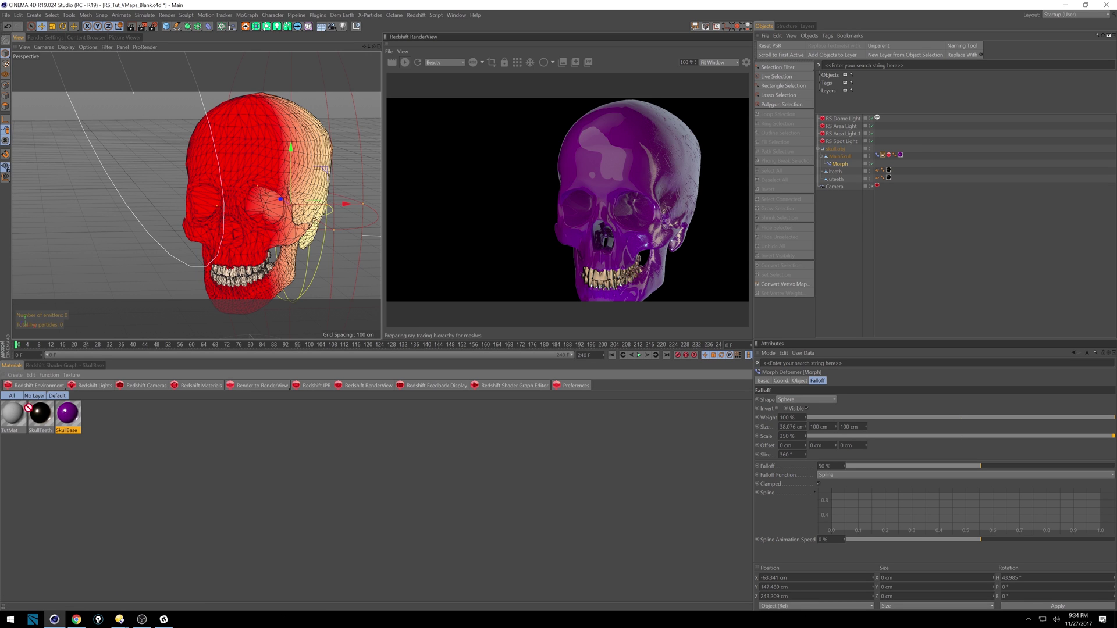
drag(28, 408, 902, 155)
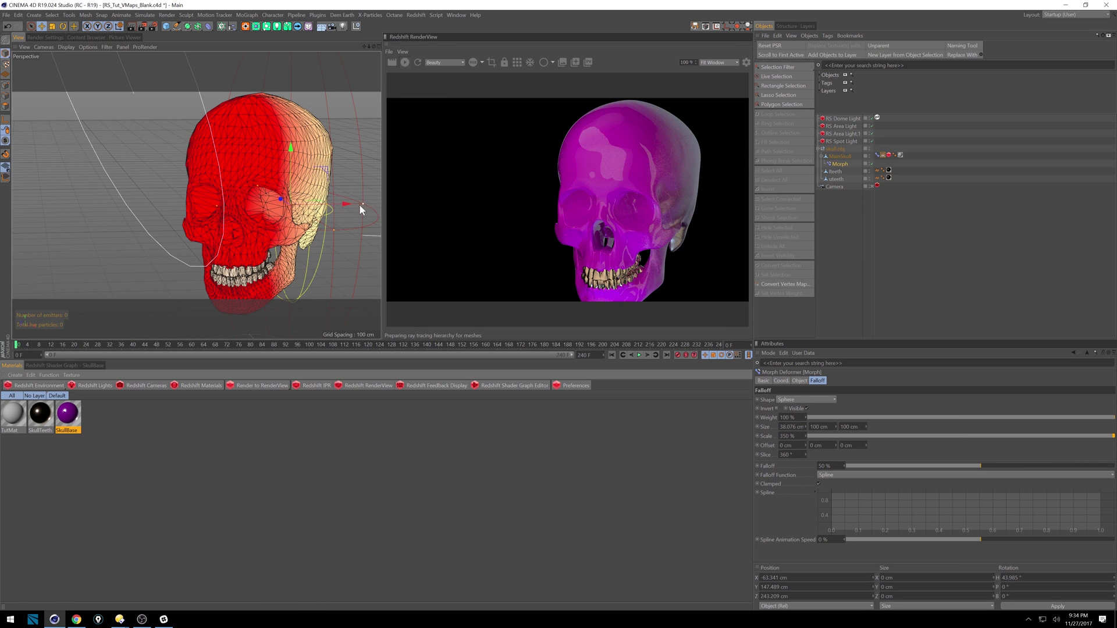
alt+drag(360, 210, 334, 193)
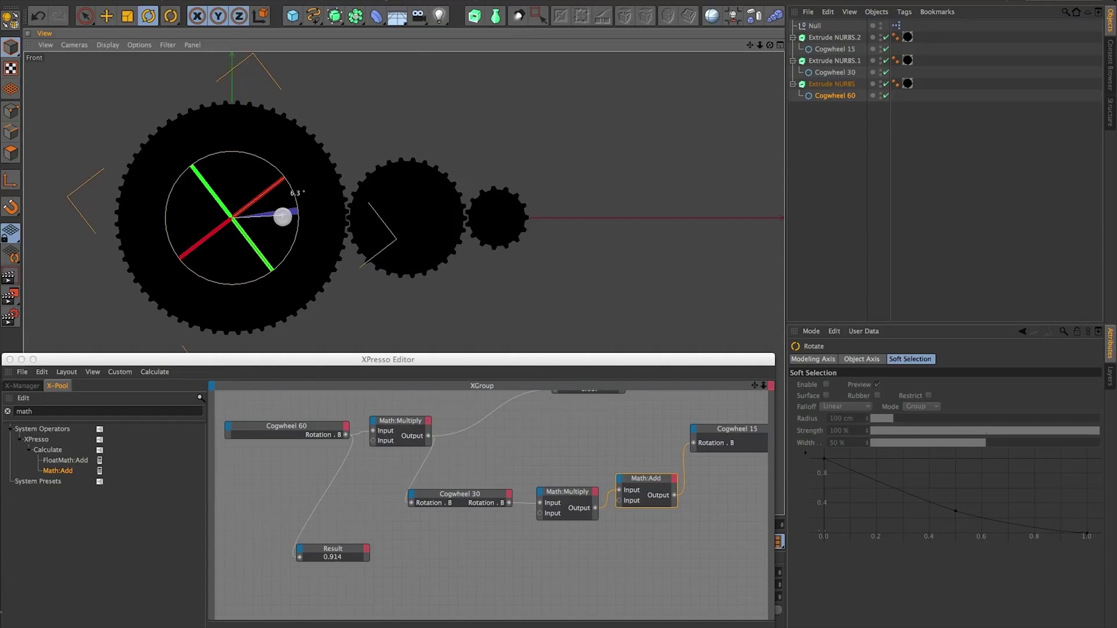
drag(282, 217, 287, 232)
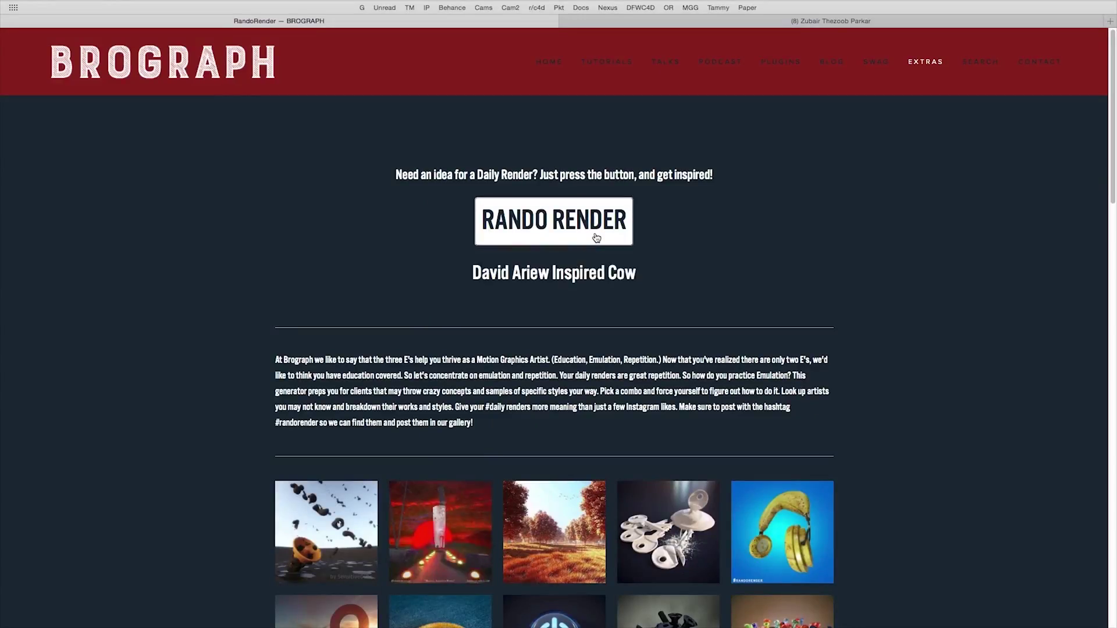
scroll(596, 237, down, 15)
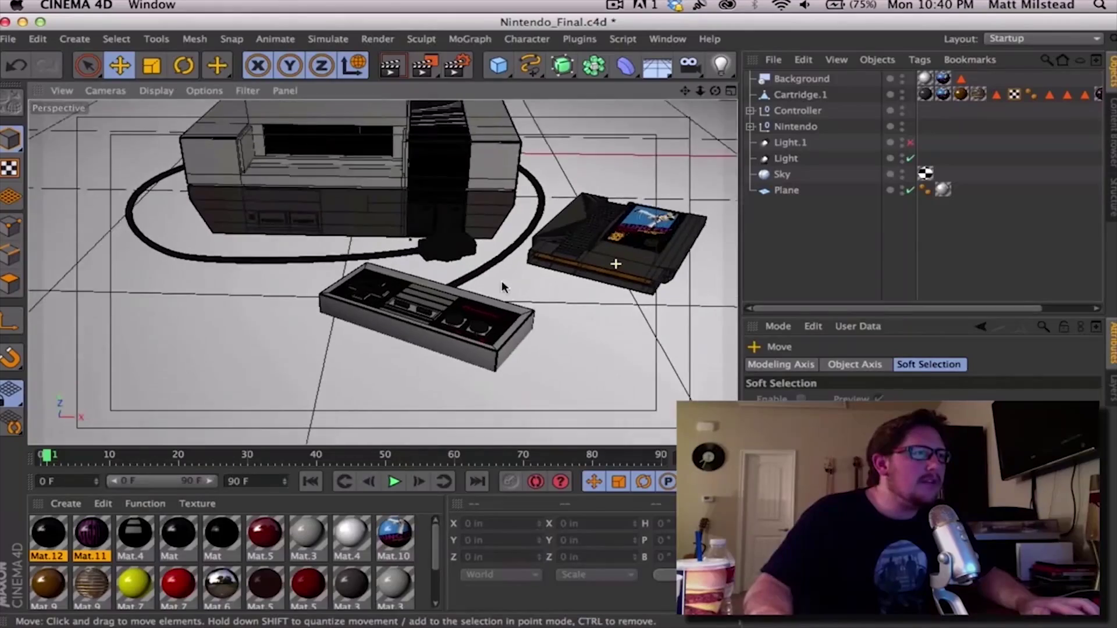
alt+drag(501, 281, 605, 281)
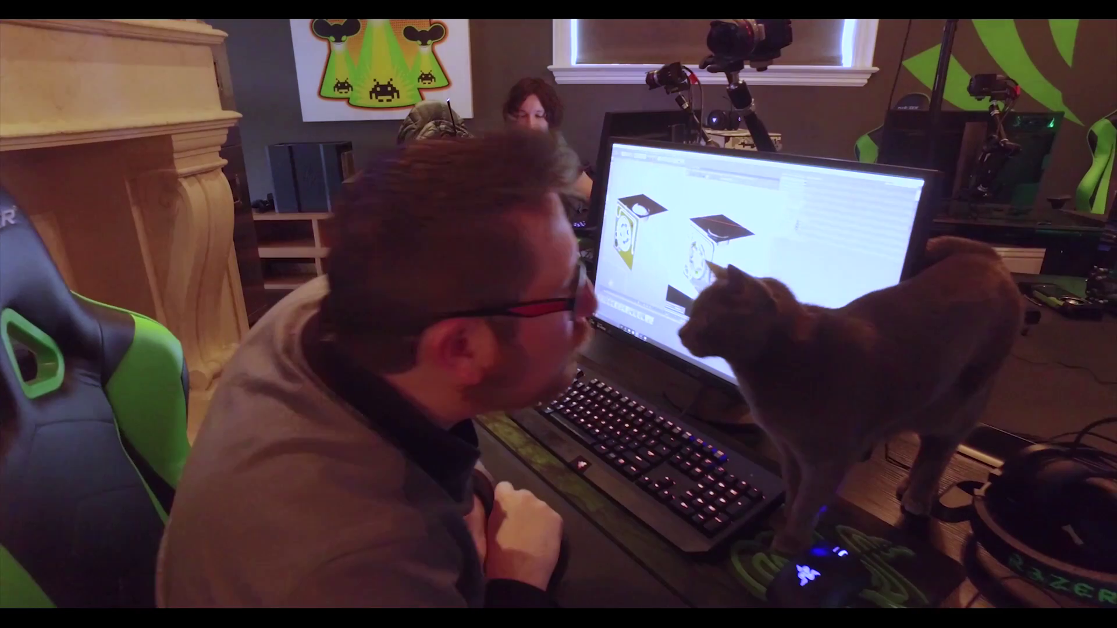